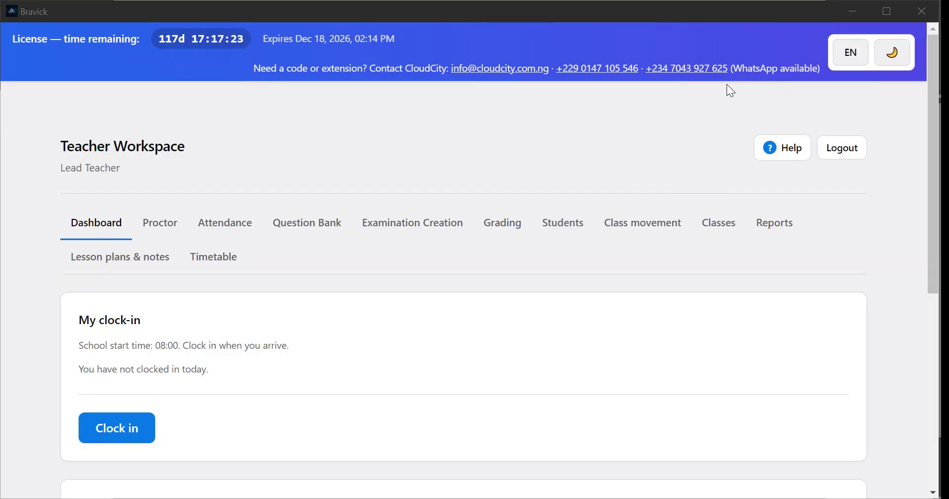
Try other interface languages and the dark theme, restoring English and the light theme
click(850, 59)
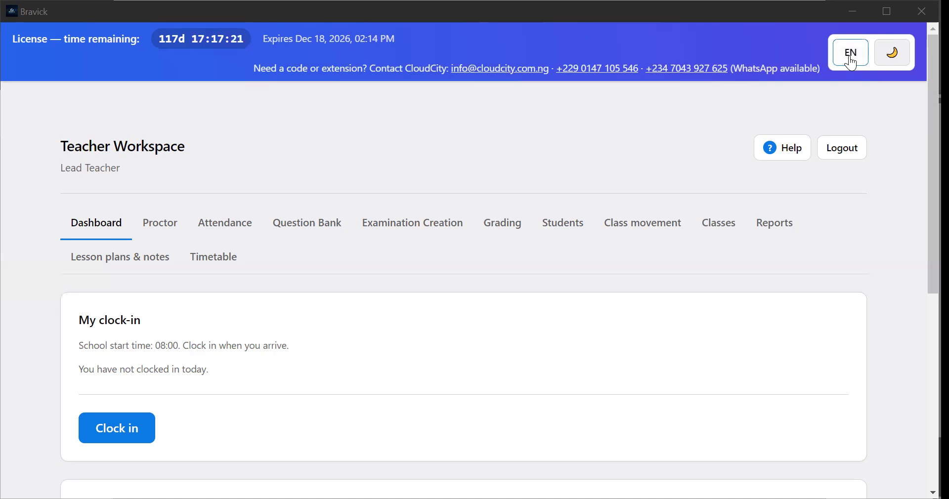
click(848, 63)
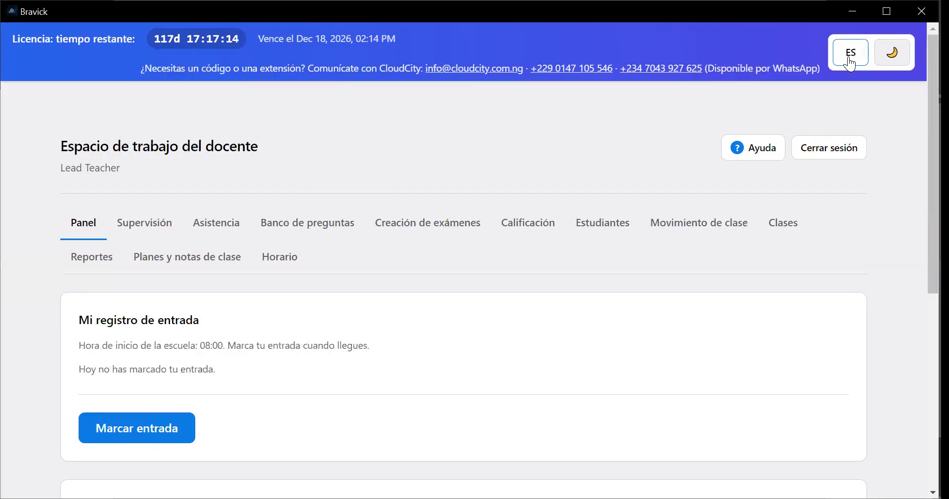
click(892, 56)
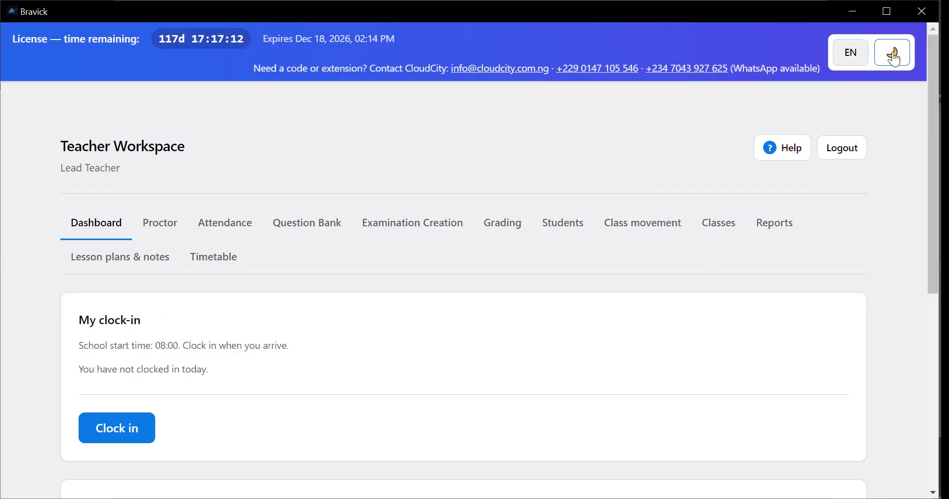
click(893, 57)
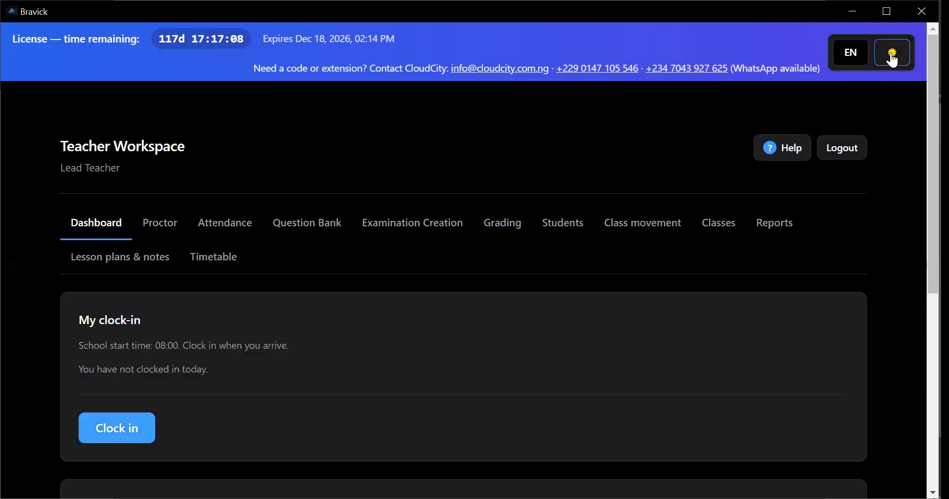
click(892, 58)
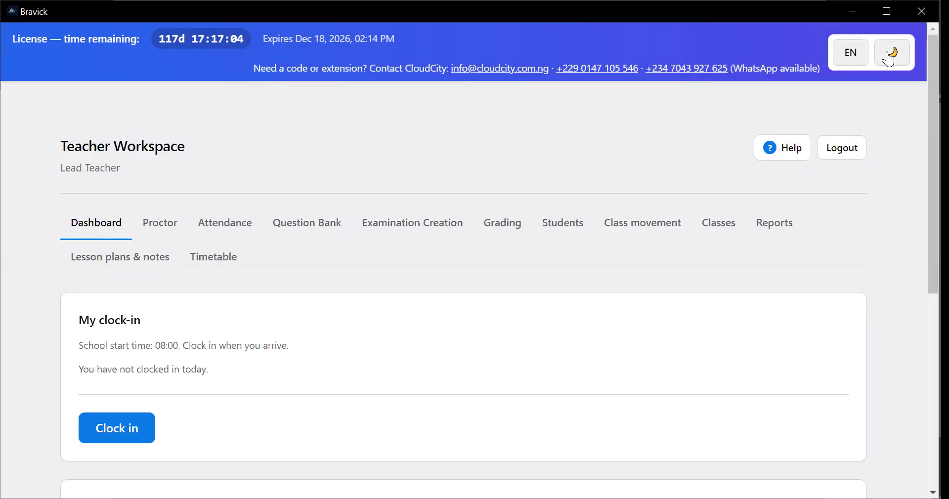
Open the Help Center, look over its topic list and the Getting started article, and close it
click(783, 148)
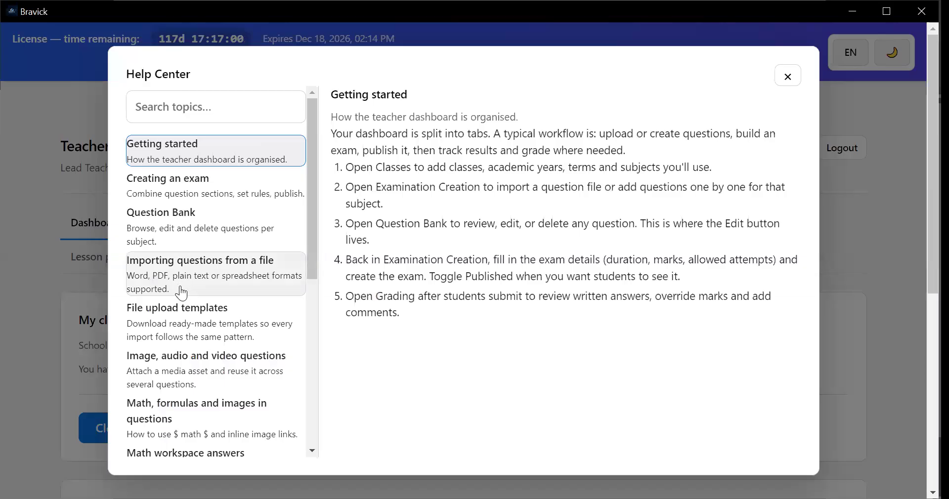
scroll(183, 301, down, 5)
scroll(250, 266, up, 6)
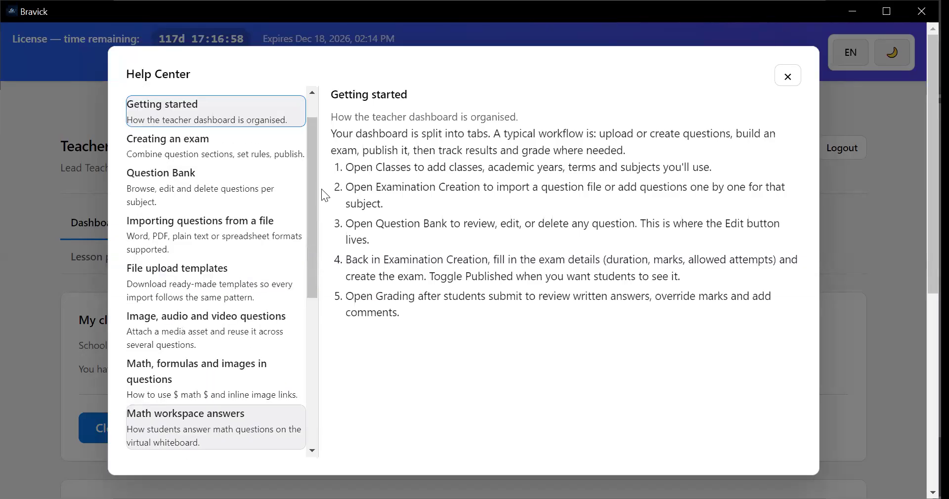
click(788, 77)
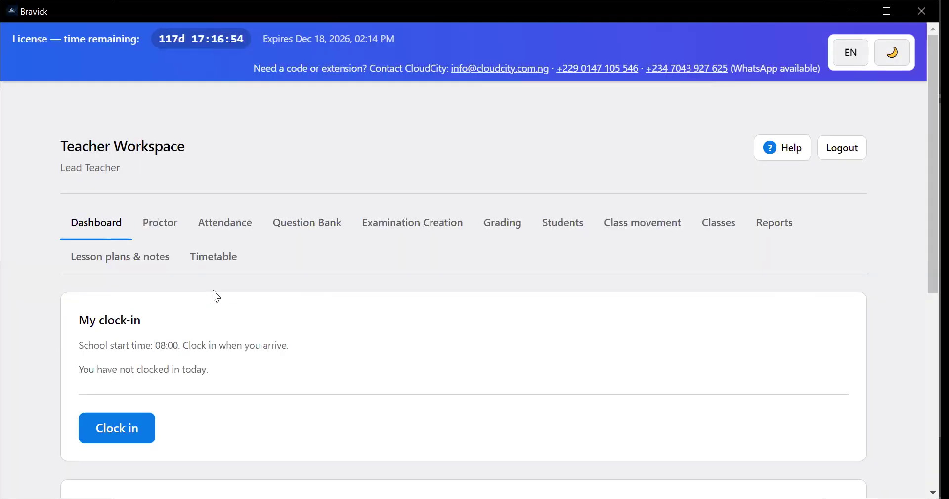
Examine a student's submitted work for the Grade 1 Maths 1st Test in the live exam monitor's recent submissions
click(165, 223)
scroll(198, 361, down, 1)
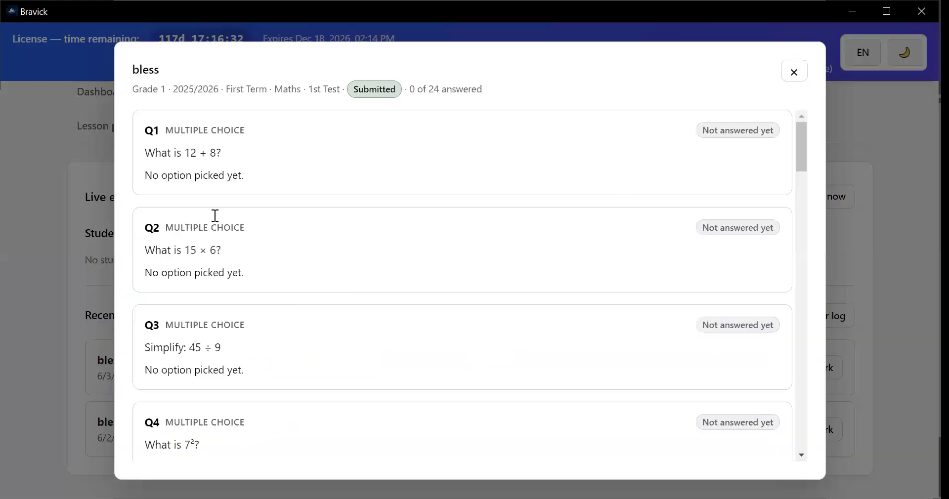
scroll(241, 195, down, 2)
scroll(643, 243, up, 2)
scroll(642, 304, down, 9)
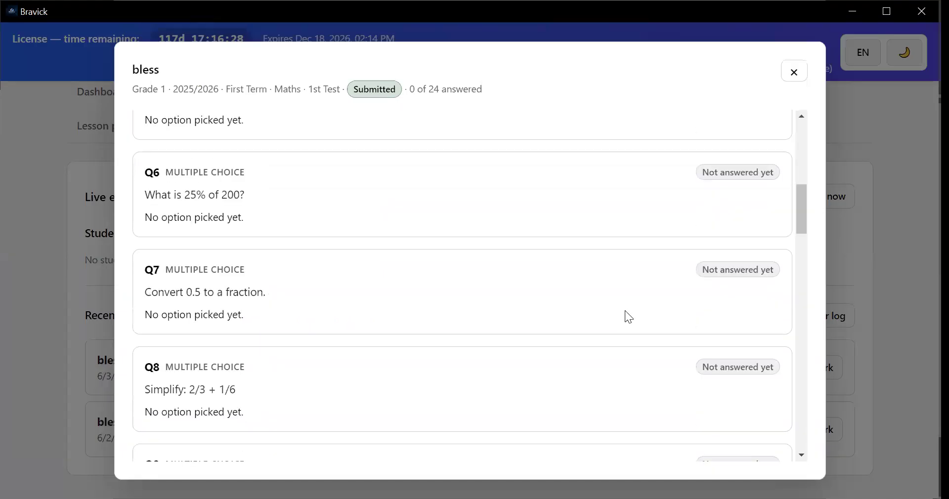
scroll(666, 316, down, 7)
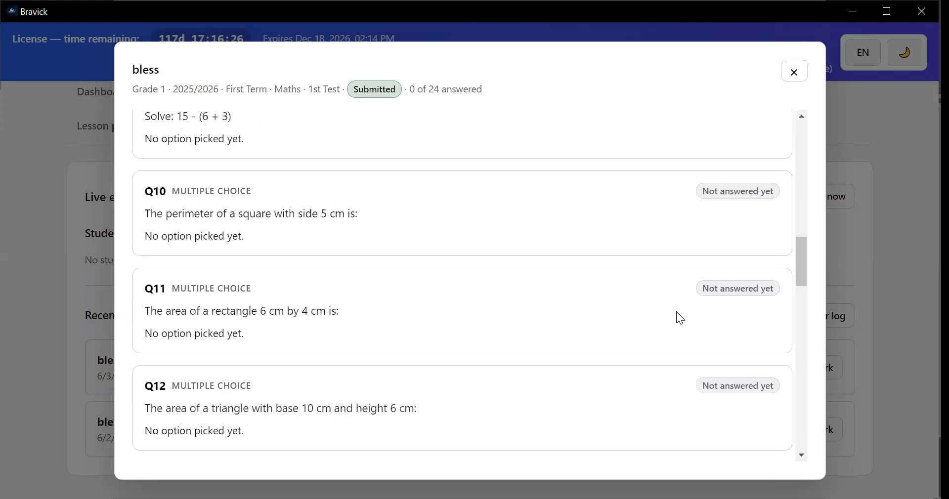
scroll(672, 311, down, 2)
scroll(710, 257, up, 12)
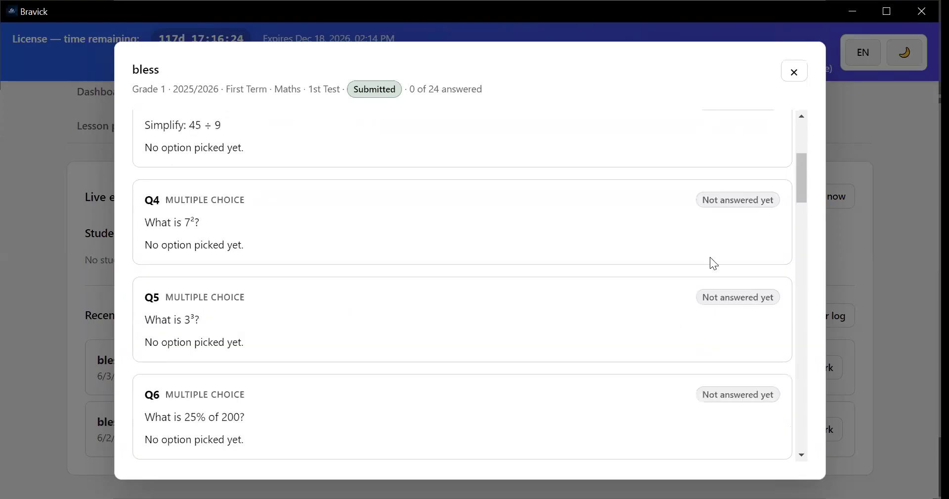
click(793, 72)
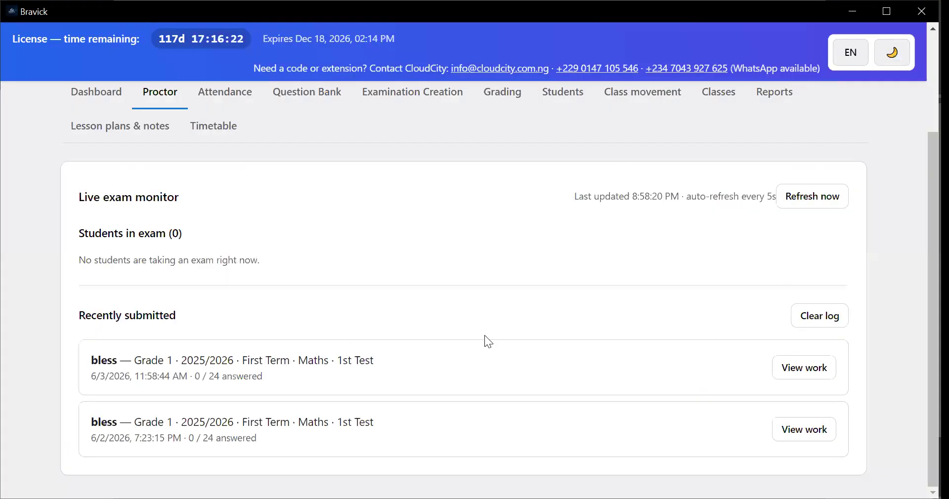
scroll(361, 389, up, 3)
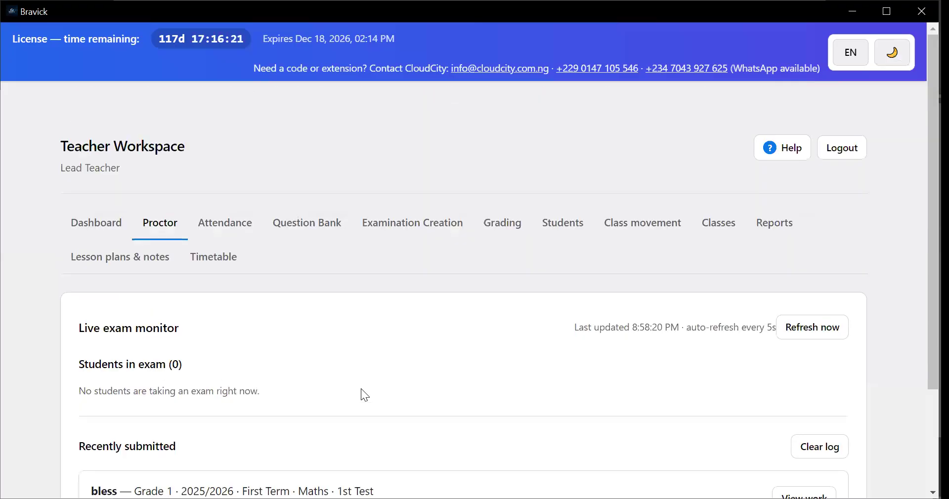
scroll(364, 356, down, 3)
scroll(228, 234, up, 3)
Open class attendance and select Grade 1 as the class to list its students
click(225, 226)
scroll(304, 303, down, 2)
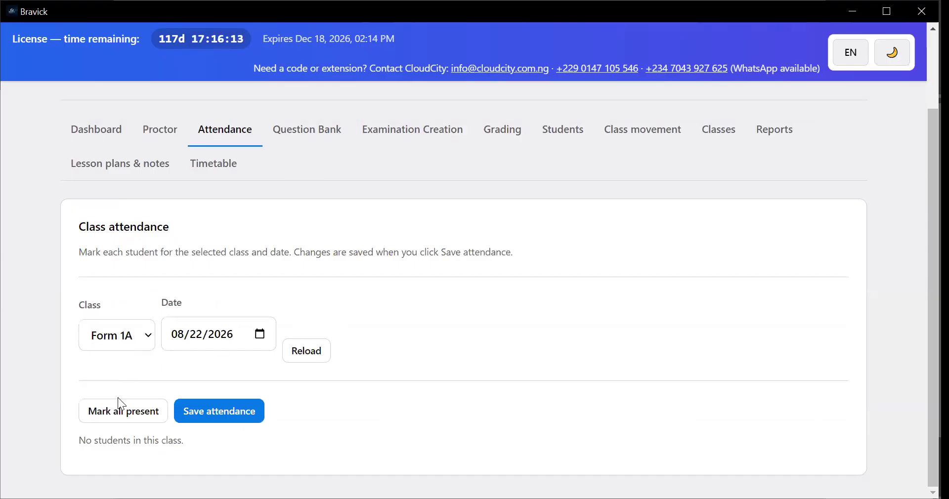
click(118, 336)
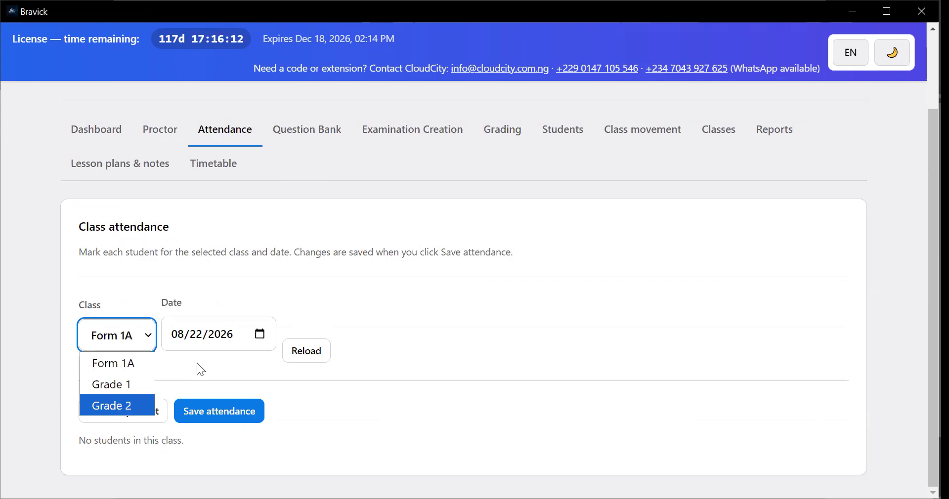
key(Return)
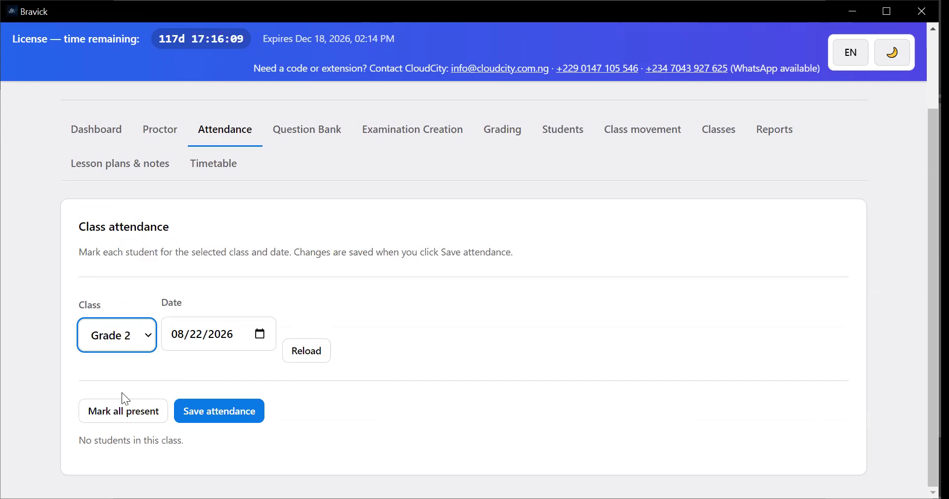
key(Up)
scroll(138, 316, down, 3)
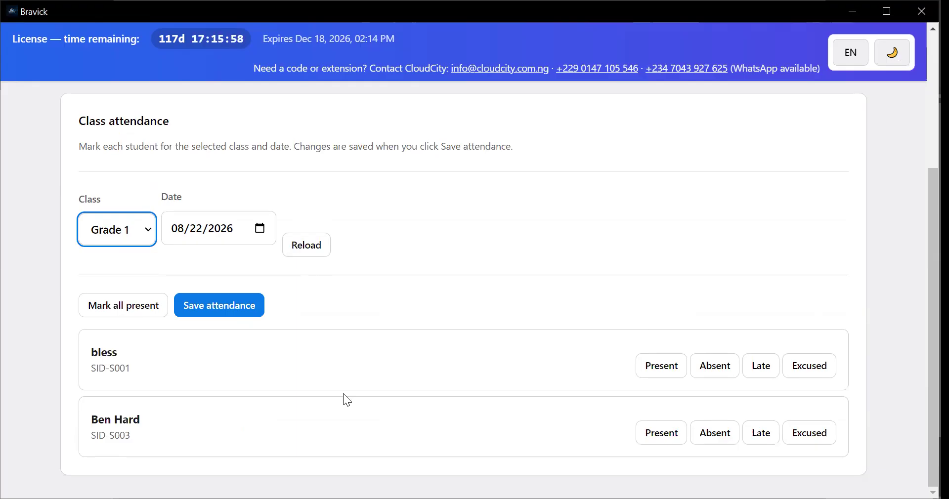
Try the Present, Absent and Late statuses on the first student in the attendance list
click(666, 378)
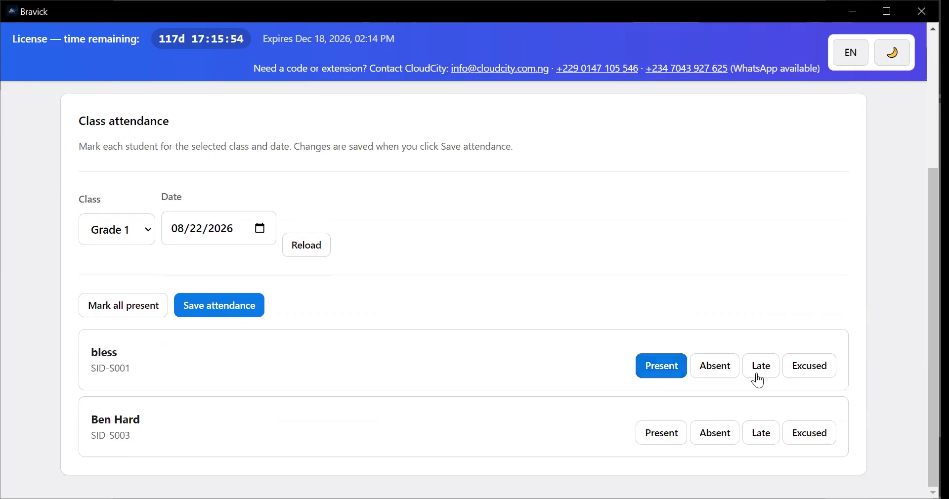
click(725, 374)
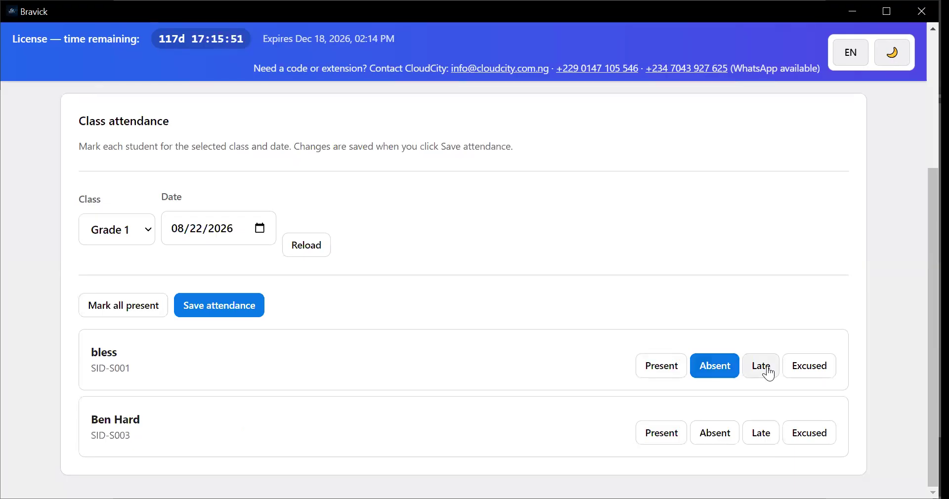
click(767, 373)
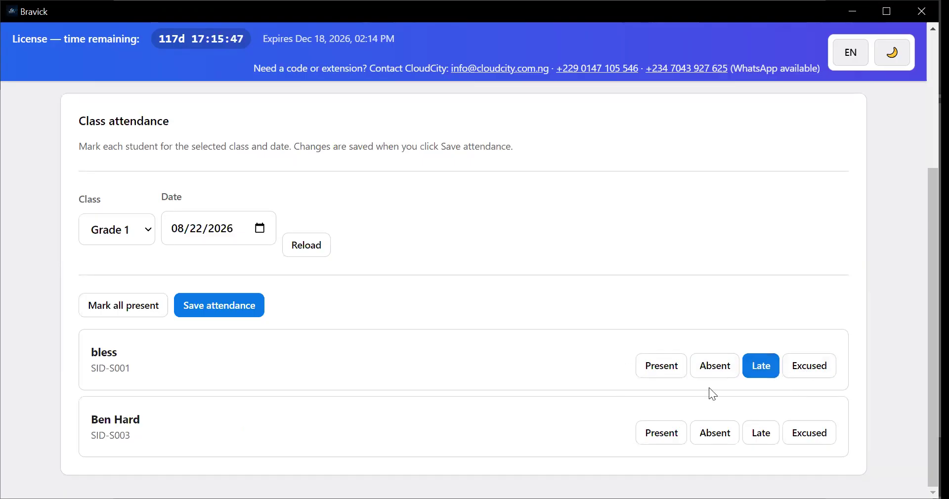
Mark both Grade 1 students as Present and save the attendance
click(662, 372)
click(660, 440)
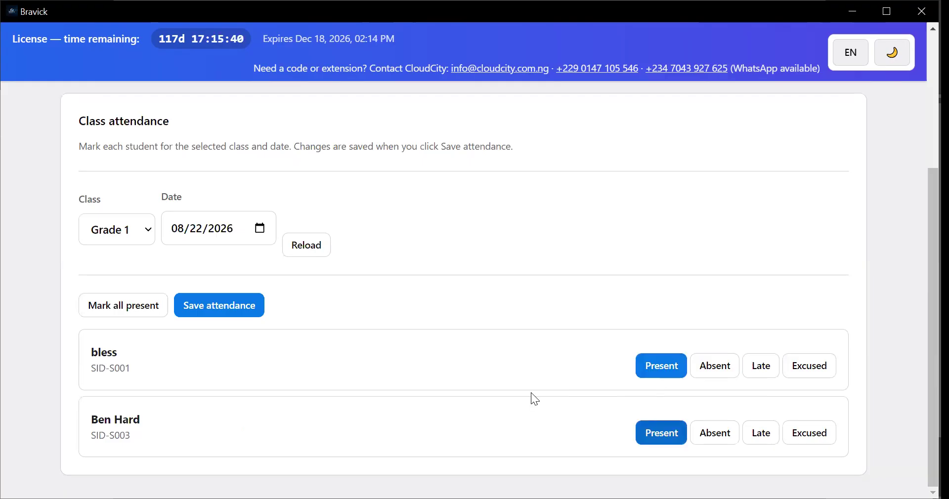
click(231, 310)
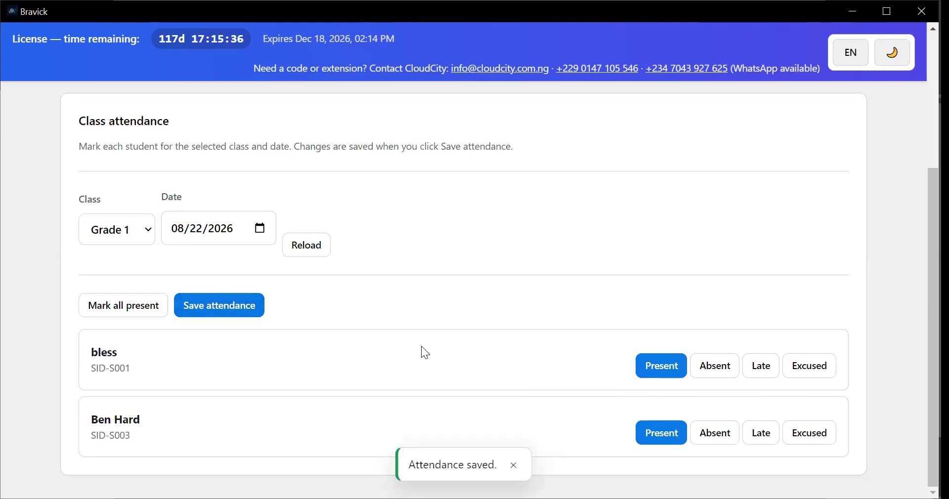
Open the Question Bank for Grade 1, 2025/2026, First Term and examine the Maths exam's options
scroll(421, 345, up, 4)
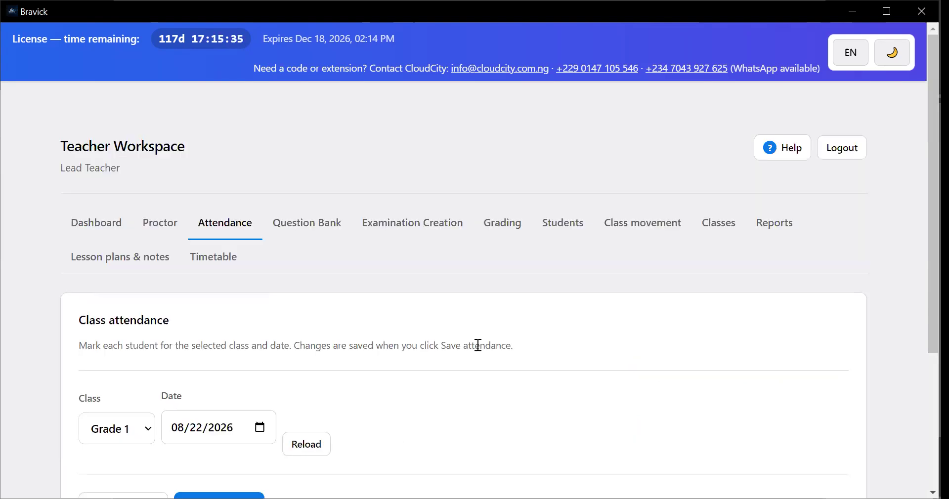
click(287, 228)
scroll(312, 341, down, 1)
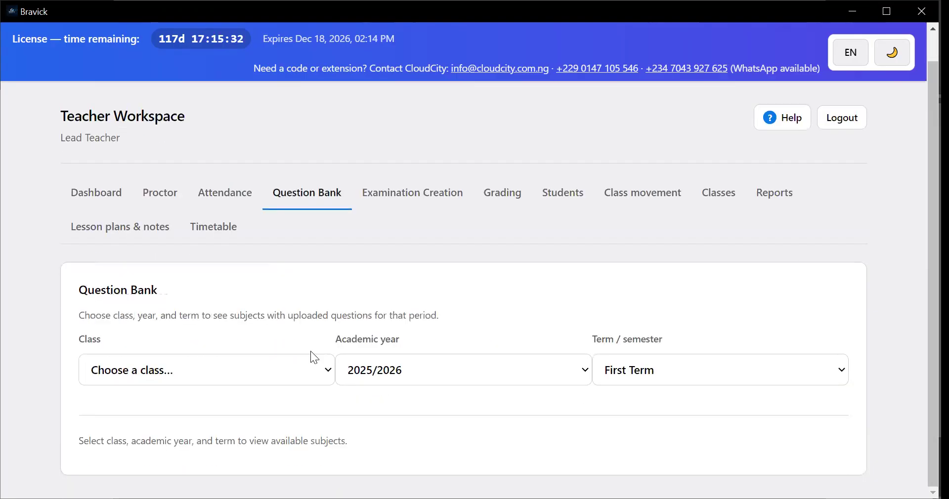
click(317, 377)
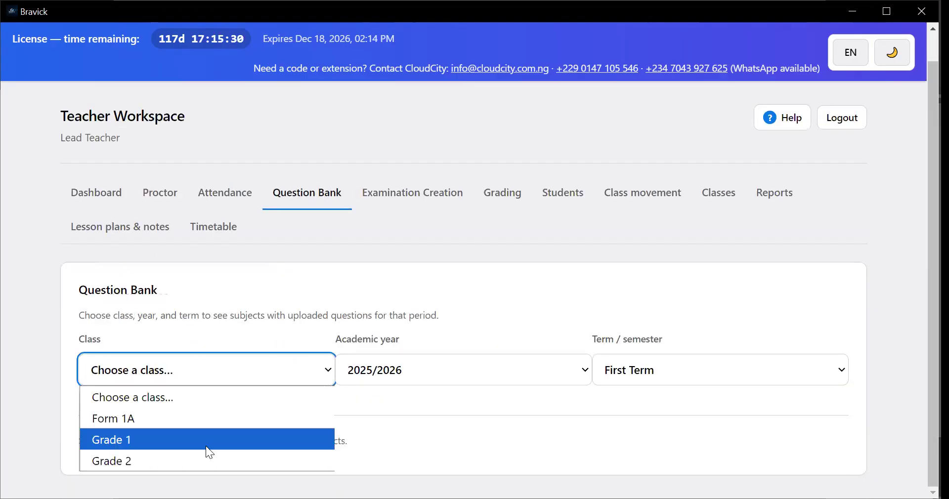
scroll(379, 371, down, 1)
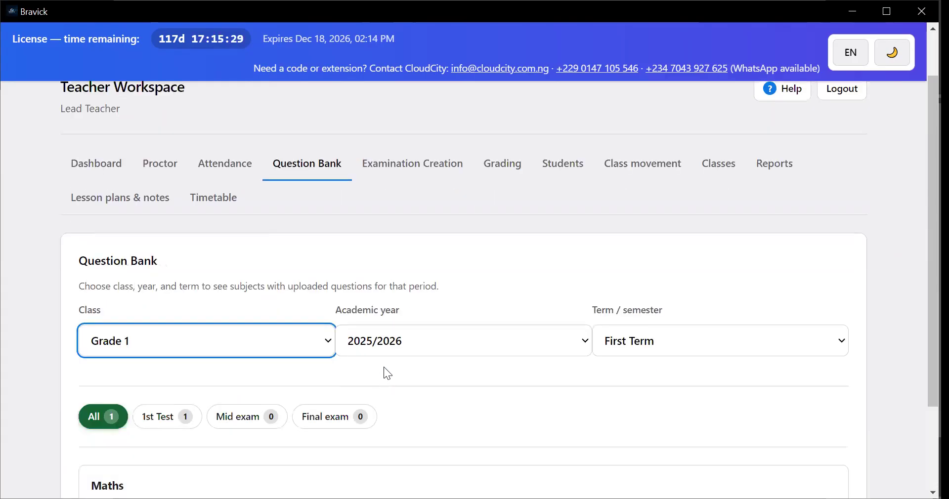
scroll(257, 383, down, 2)
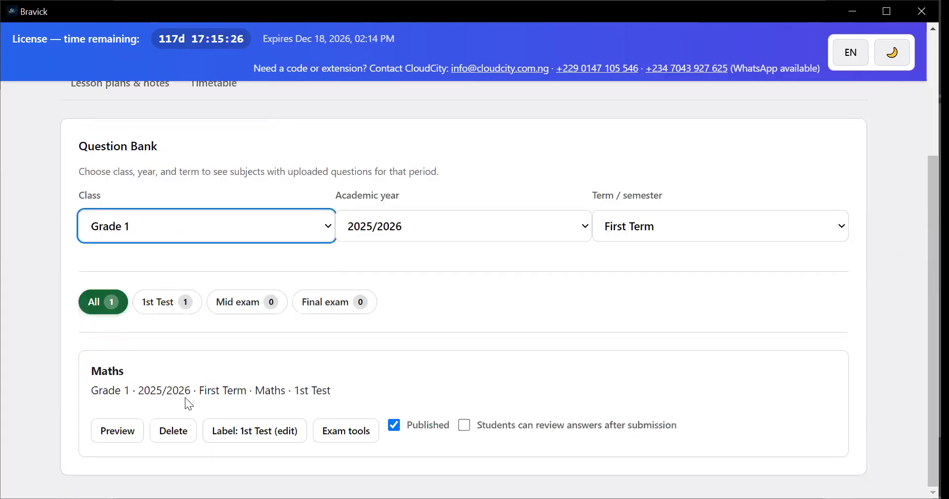
scroll(377, 393, up, 1)
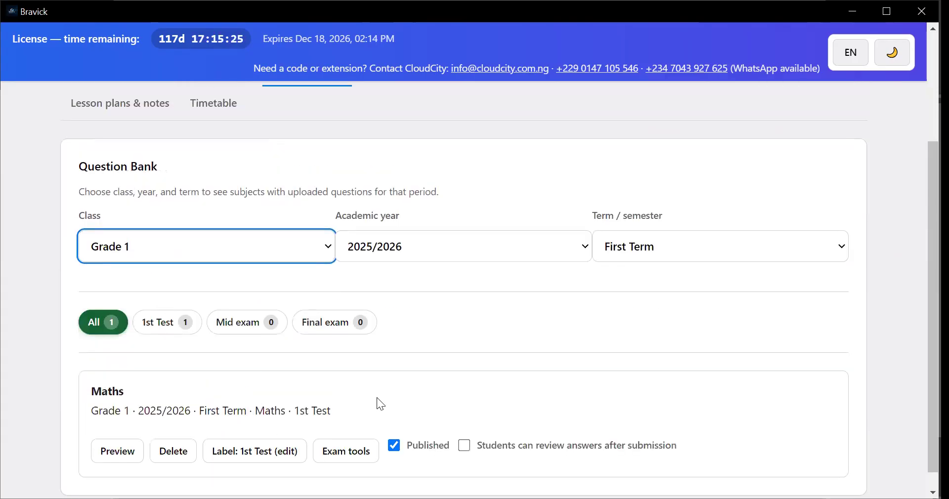
scroll(222, 320, down, 1)
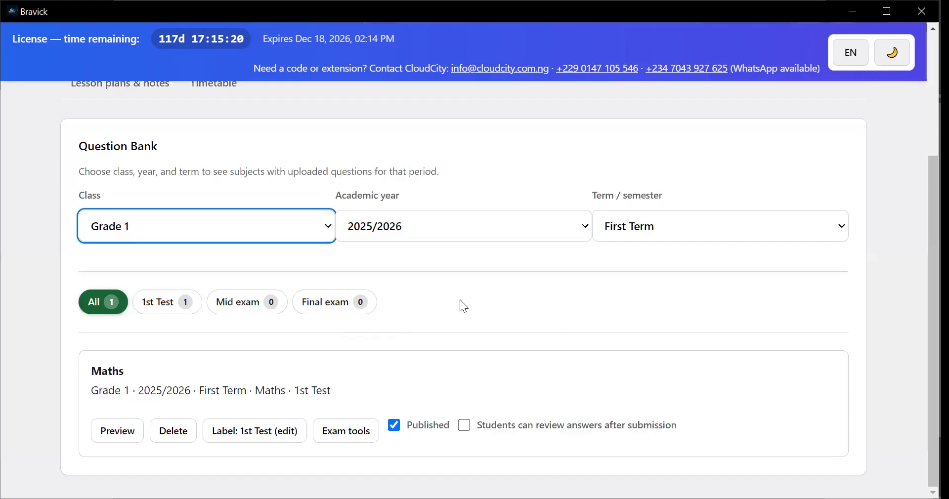
scroll(457, 314, up, 2)
scroll(459, 325, down, 2)
Toggle the Maths exam's Published and student answer review options, returning both to their original settings
click(395, 426)
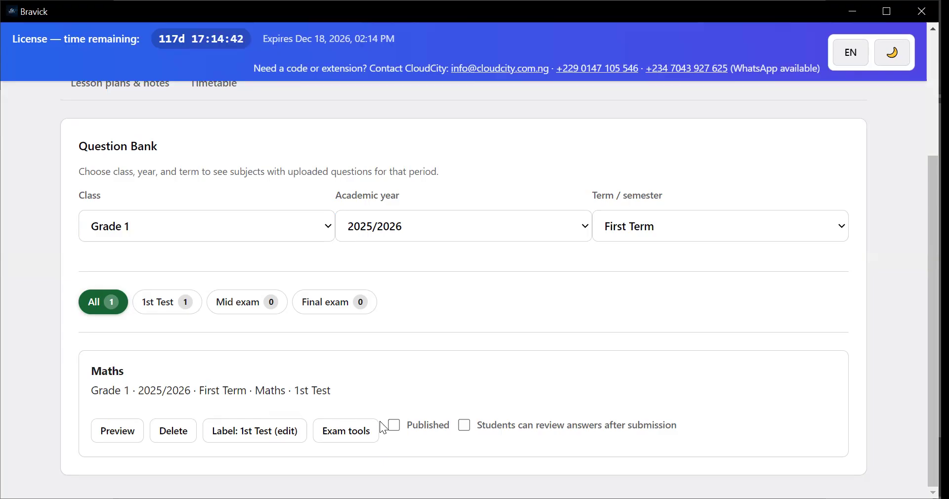
click(394, 427)
click(466, 430)
click(463, 424)
Open Examination Creation and examine its class, academic year, term, subject and assessment label settings
scroll(410, 332, up, 2)
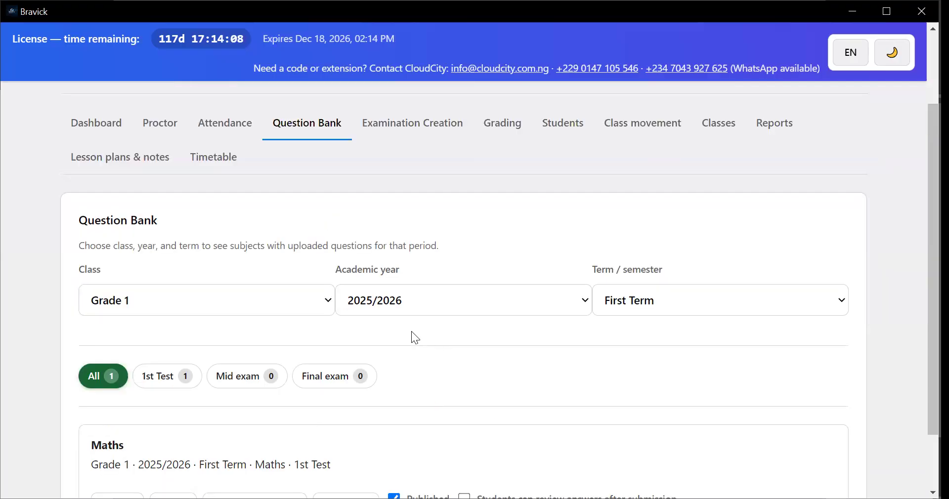
scroll(342, 227, up, 2)
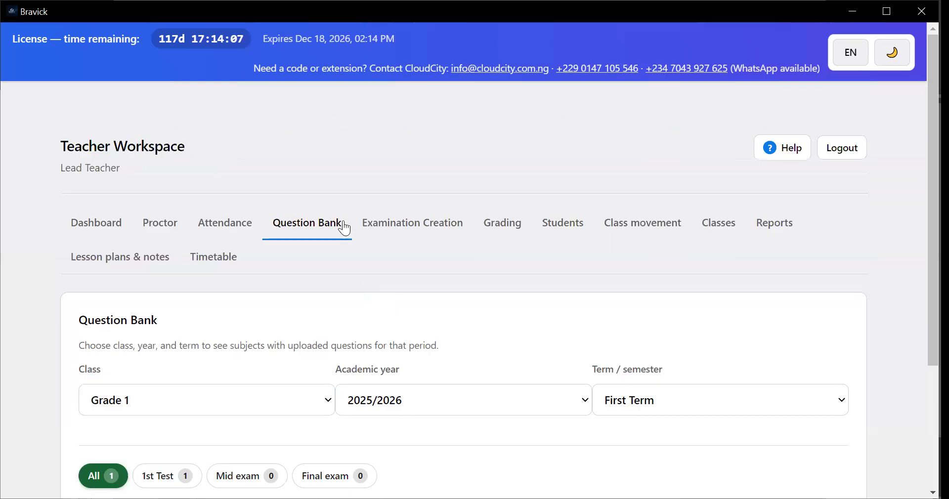
click(401, 228)
scroll(363, 341, down, 5)
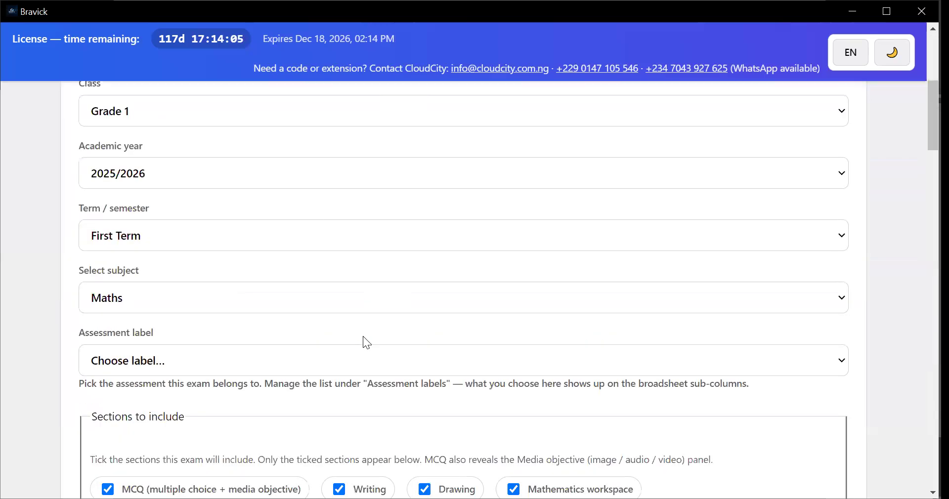
scroll(368, 338, down, 1)
scroll(365, 330, up, 2)
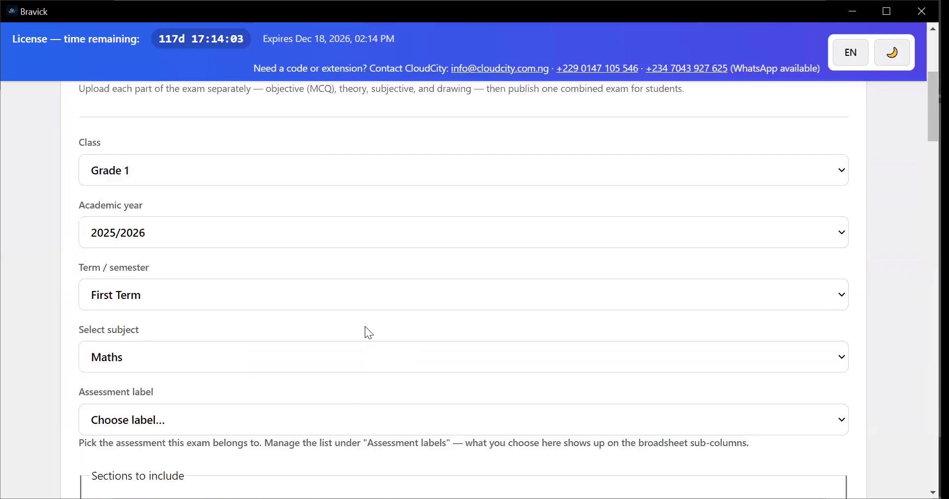
scroll(237, 341, up, 3)
scroll(203, 353, down, 2)
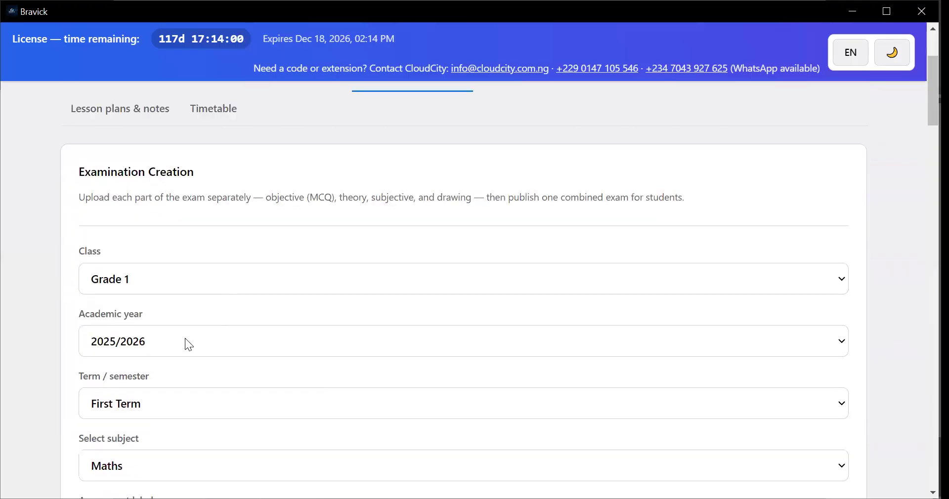
Set the examination's class to Grade 2
click(184, 279)
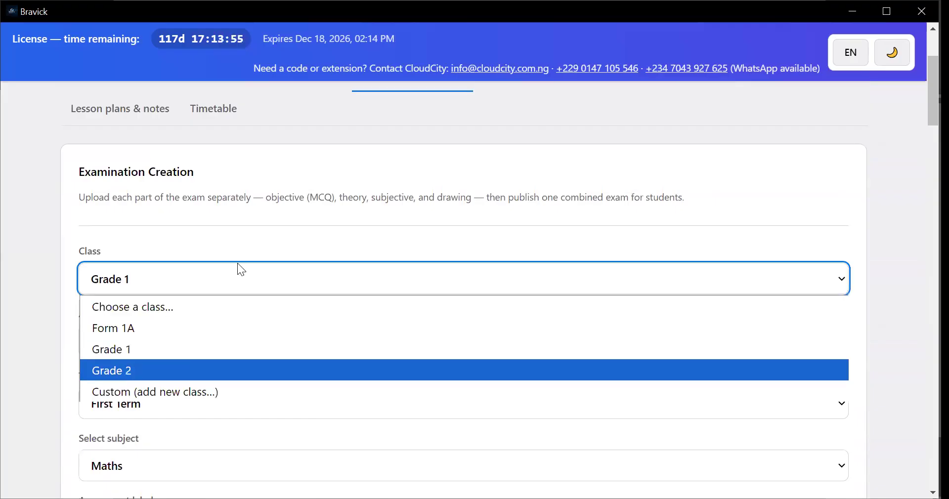
click(237, 370)
scroll(245, 279, down, 1)
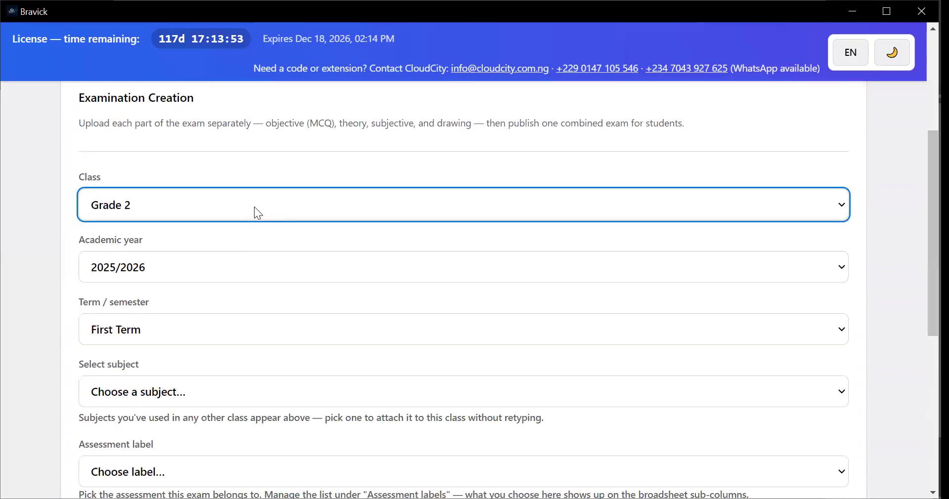
Add a custom class named Grade 3 for the examination
click(197, 207)
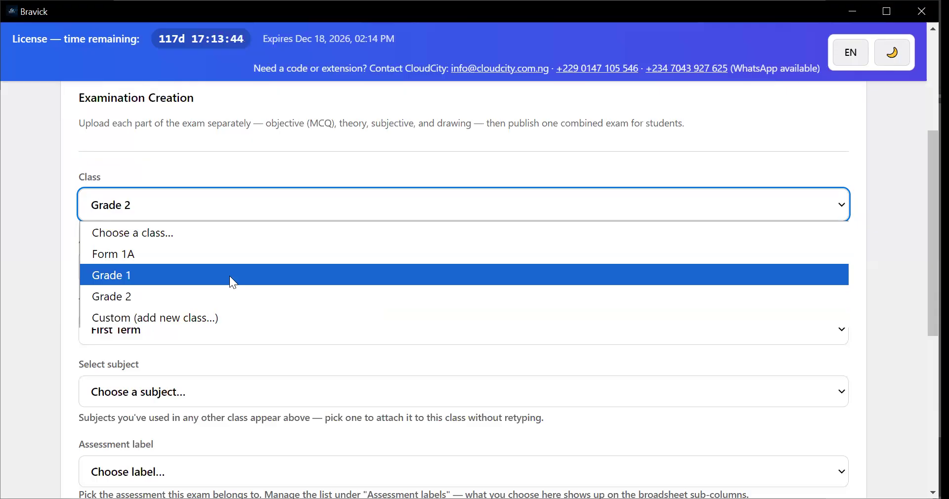
key(Down)
key(Down)
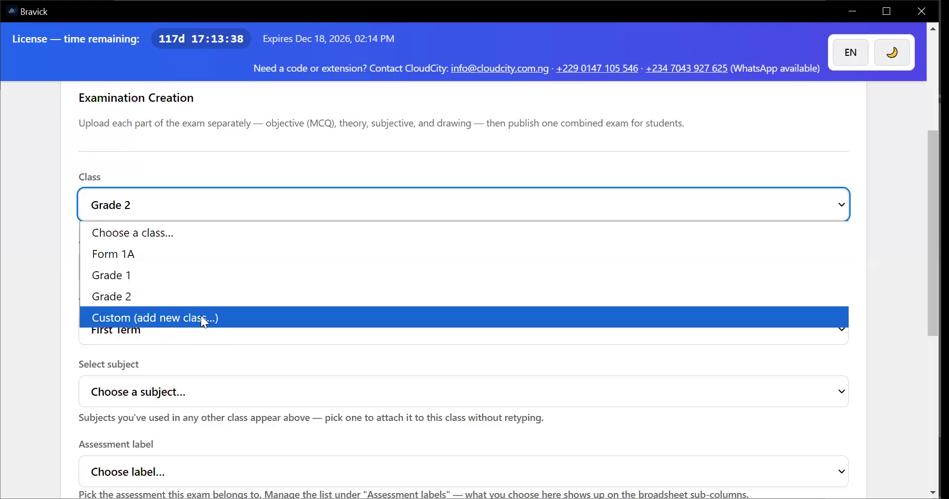
key(Return)
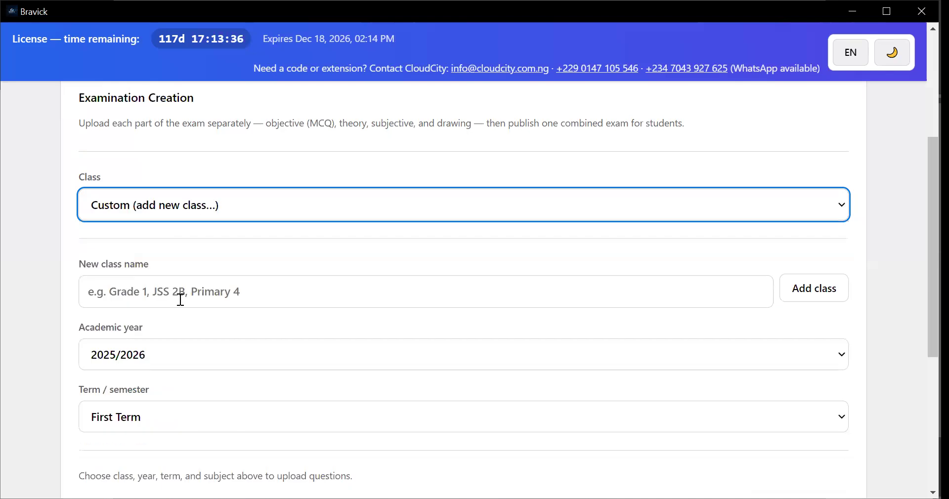
click(199, 301)
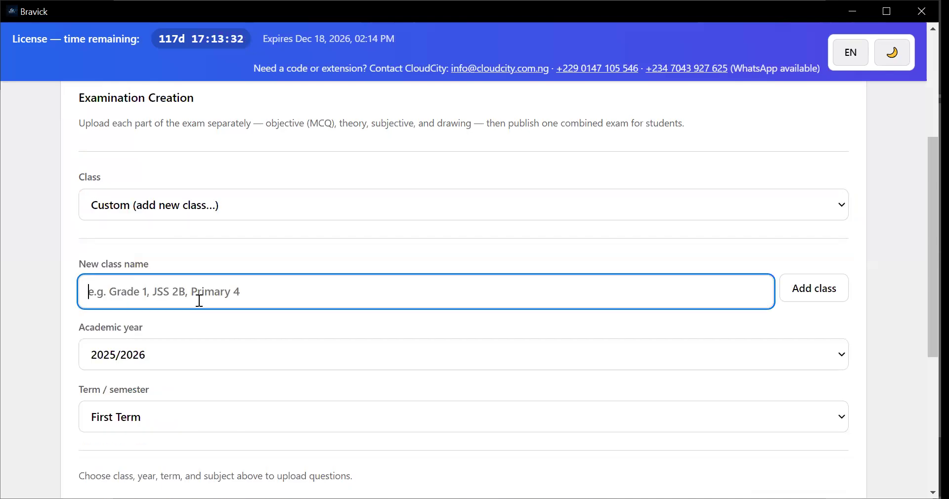
text(Grad)
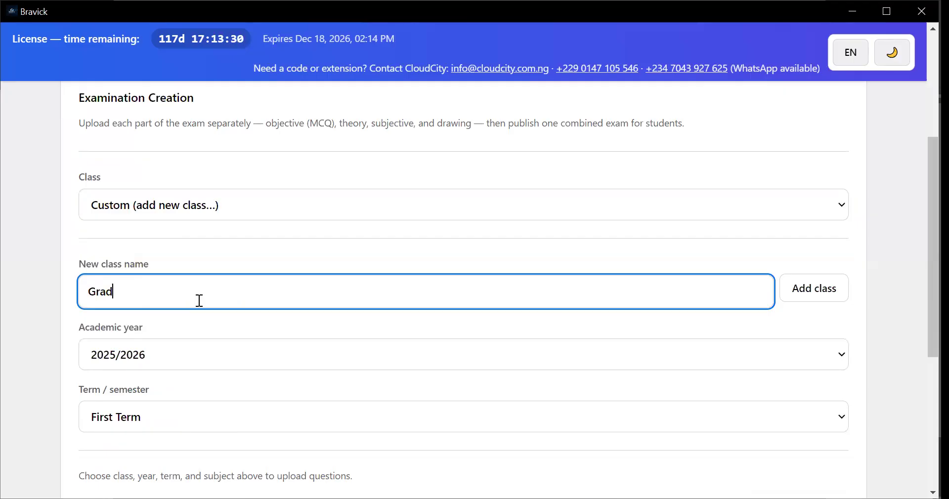
text(e 3)
click(810, 292)
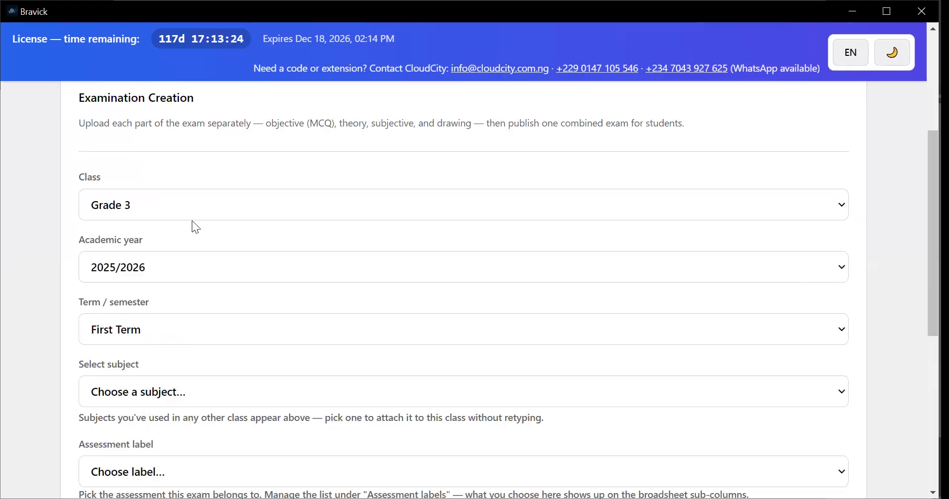
click(238, 207)
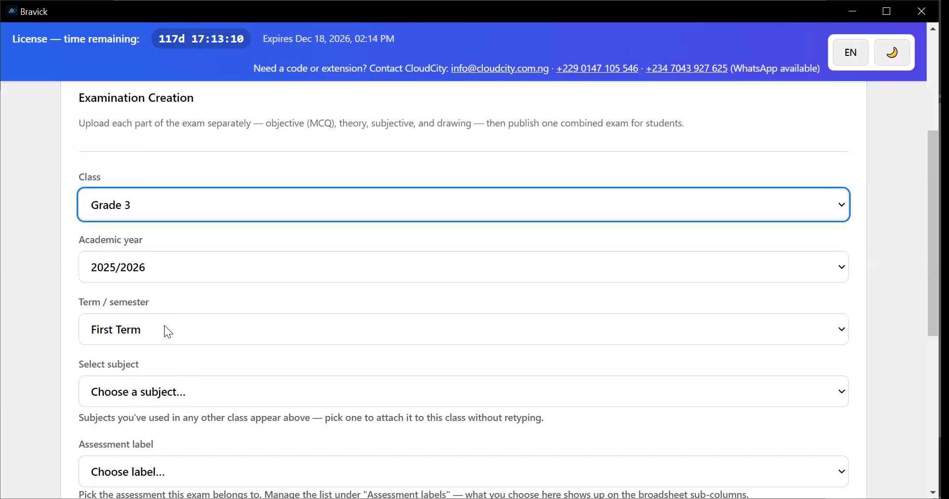
Add 2026/2027 as a custom academic year for the examination and check the list of available years
click(149, 270)
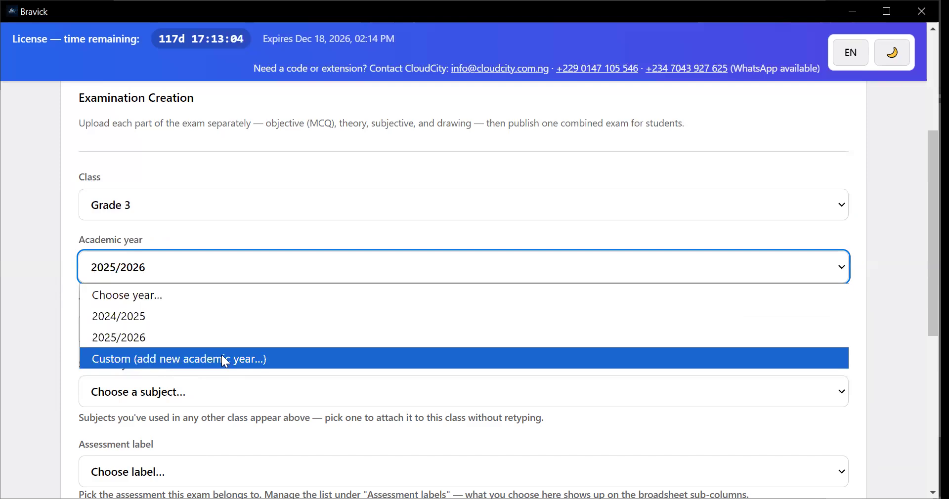
click(183, 358)
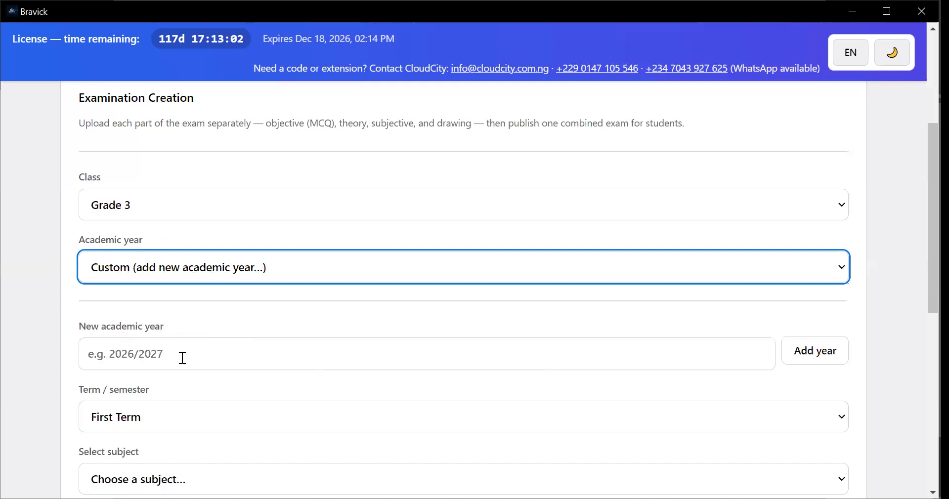
click(180, 357)
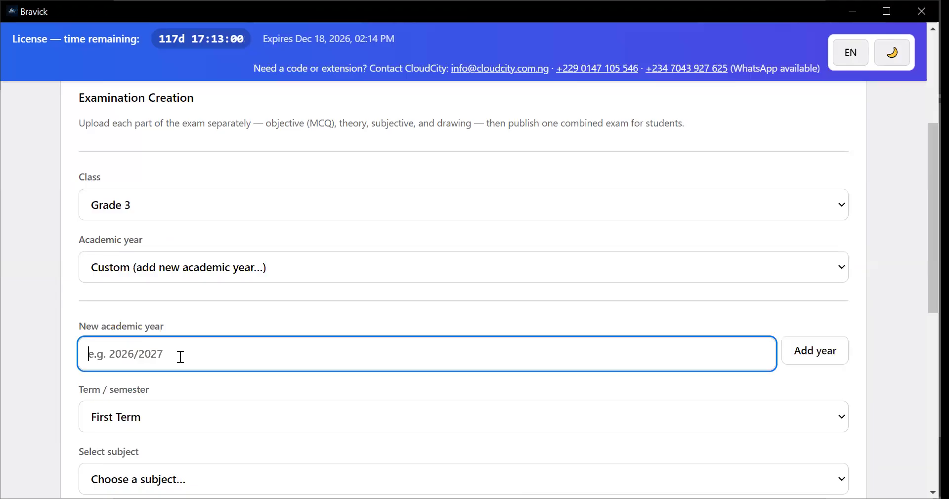
text(20)
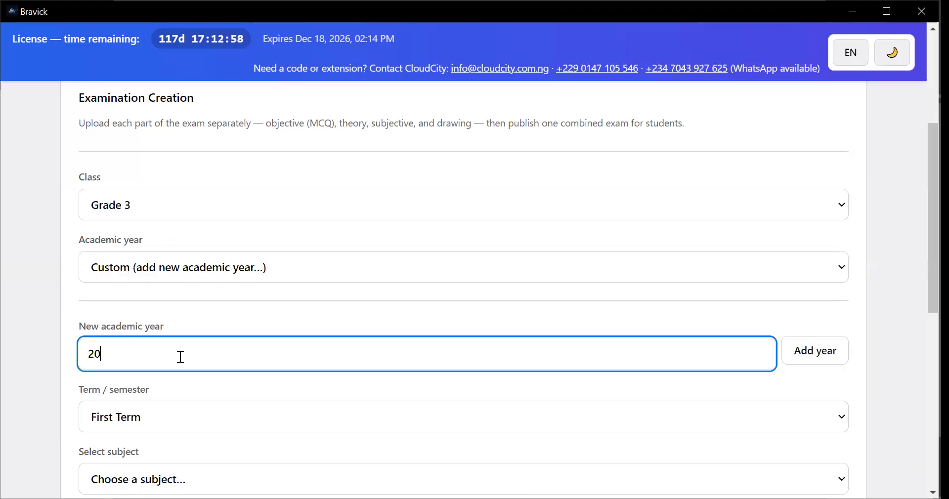
text(26/2027)
click(825, 356)
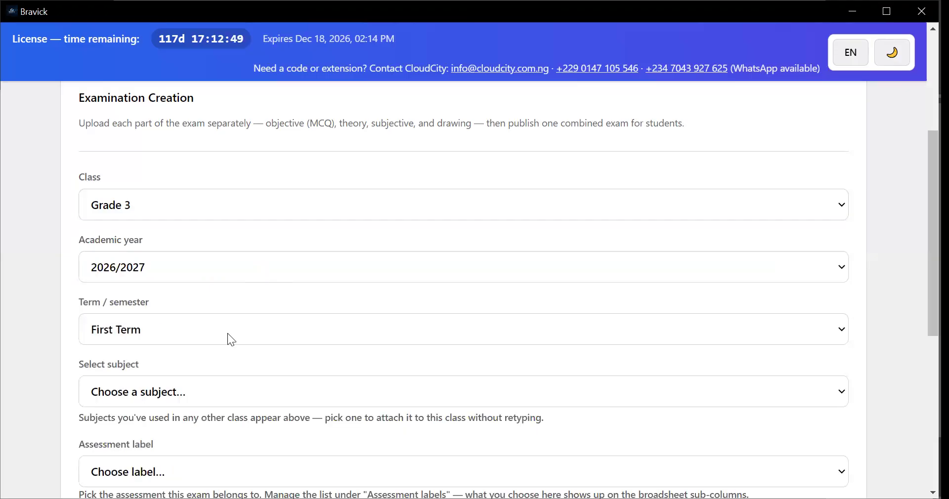
click(238, 270)
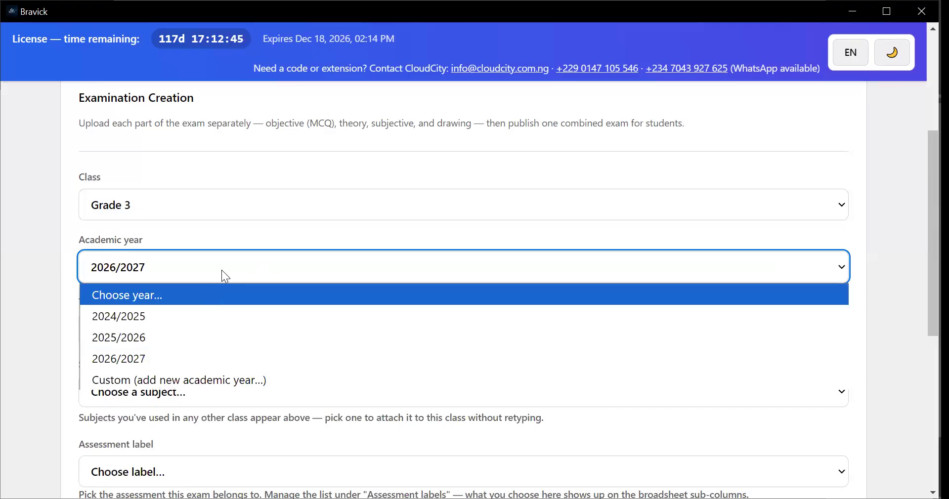
key(Escape)
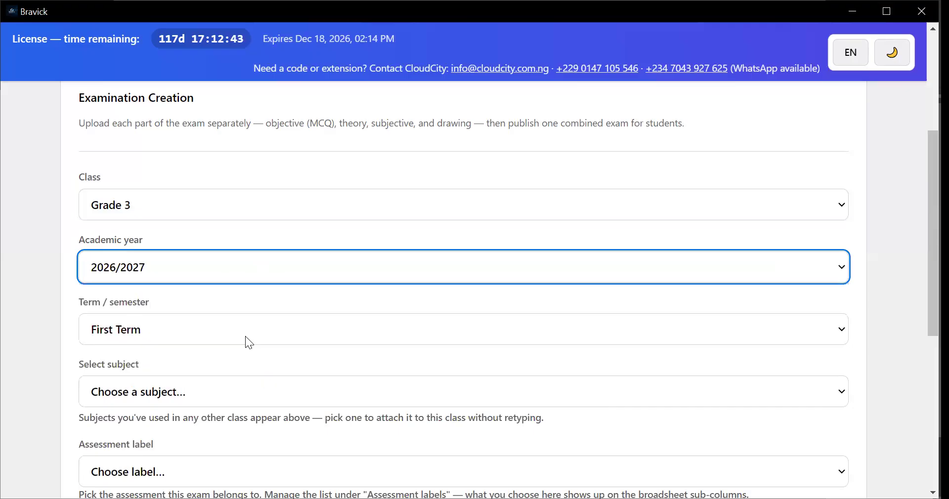
Add a custom term named First Semester, and select First Term for the examination
click(201, 335)
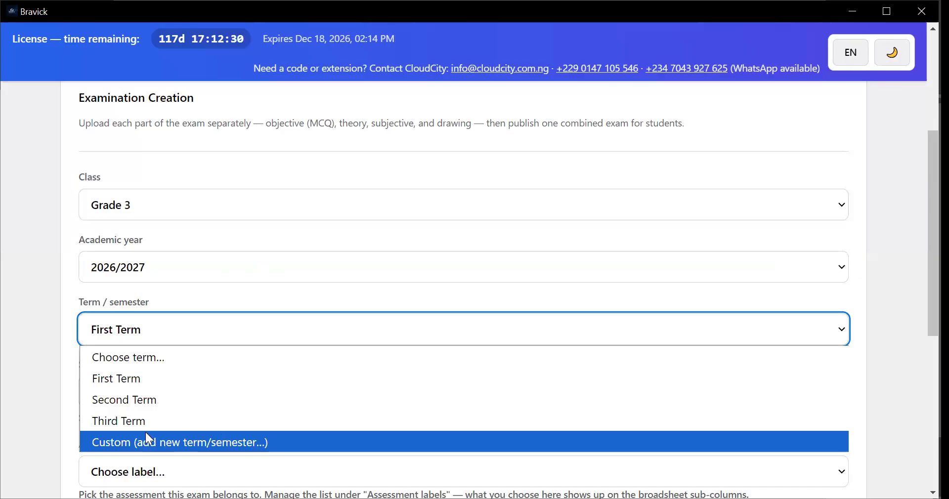
click(188, 440)
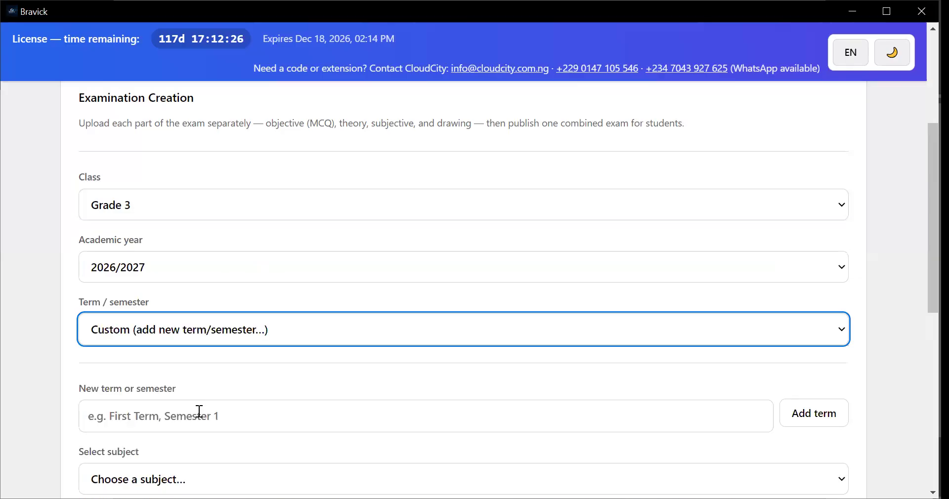
click(217, 425)
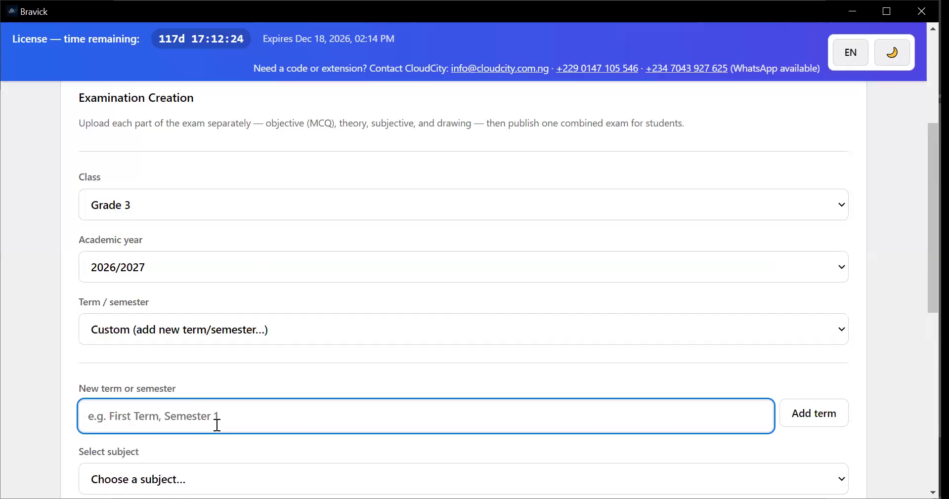
text(F)
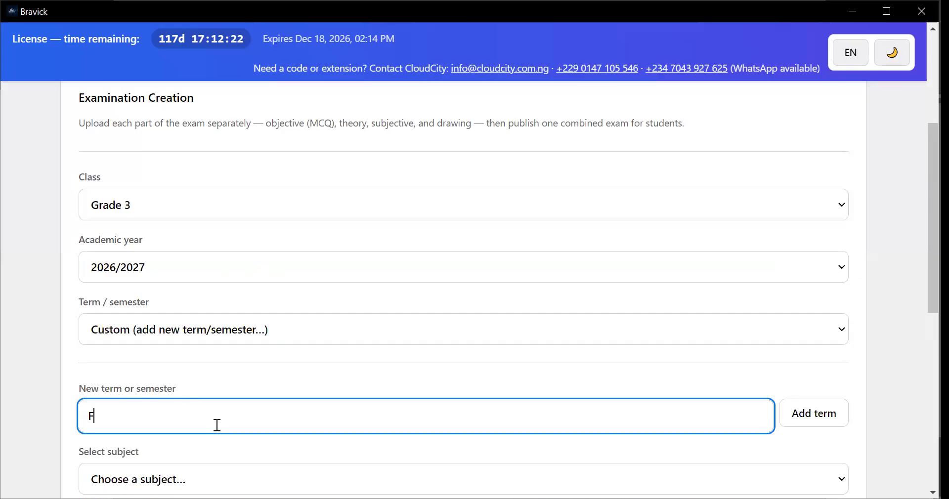
text(irst Semester)
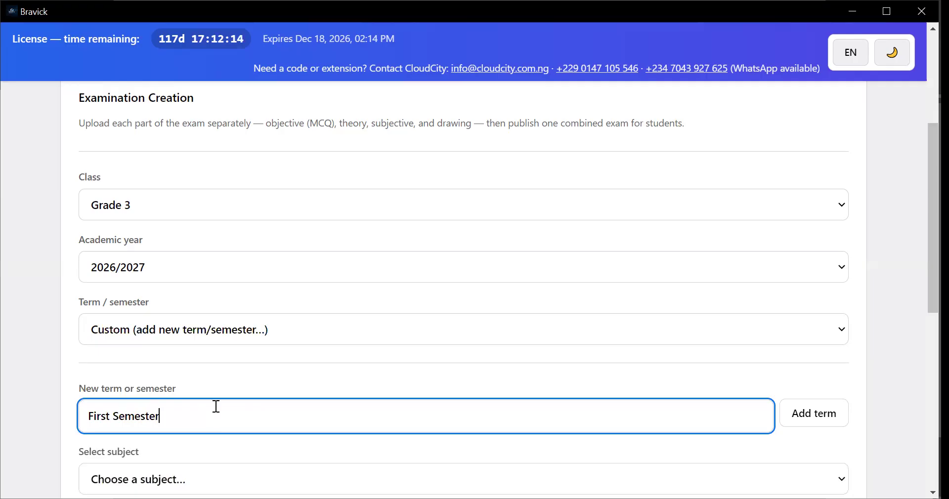
click(822, 426)
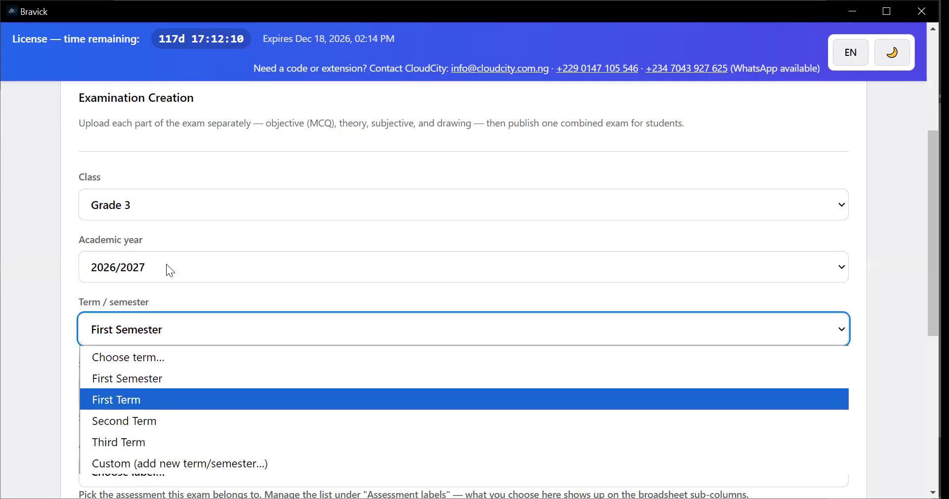
key(Return)
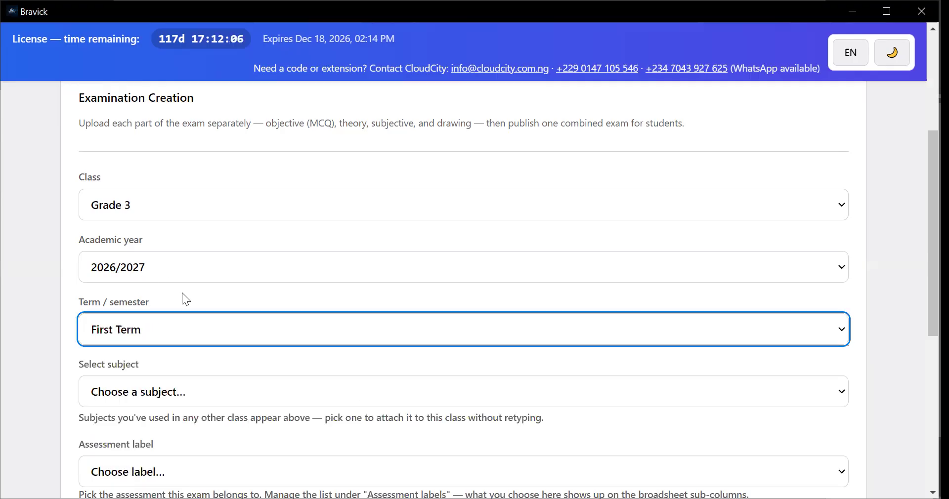
Create a custom subject named English for the Grade 3 examination
scroll(210, 277, down, 1)
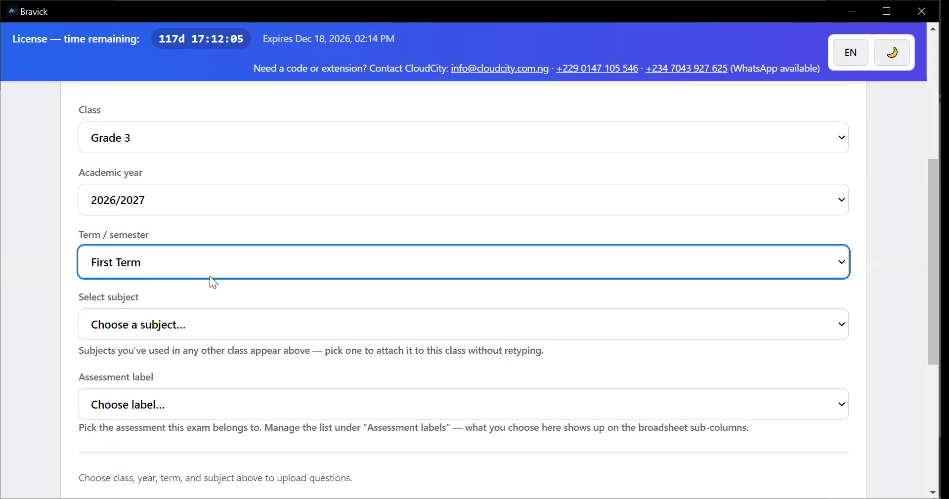
scroll(170, 255, down, 1)
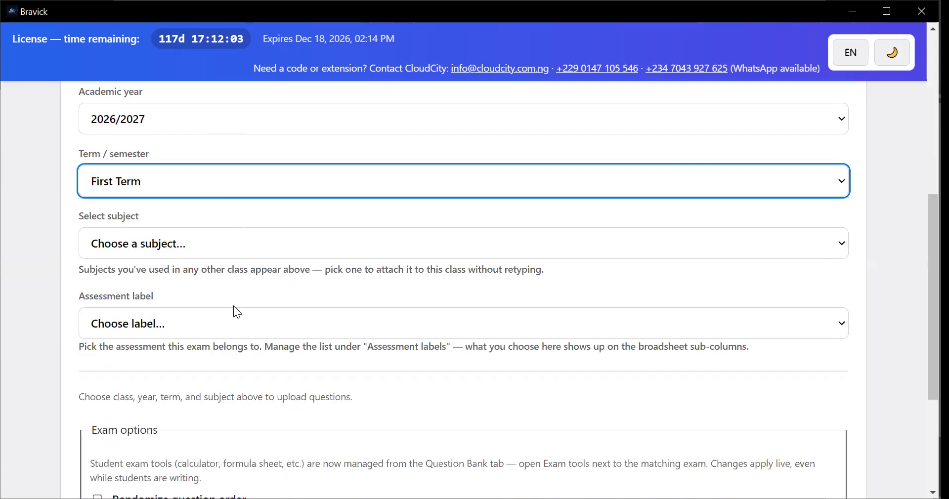
click(154, 246)
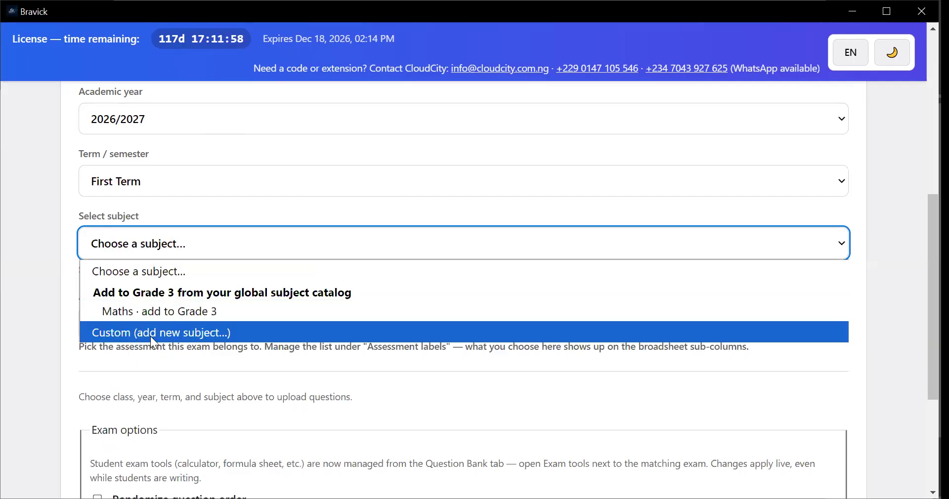
click(176, 333)
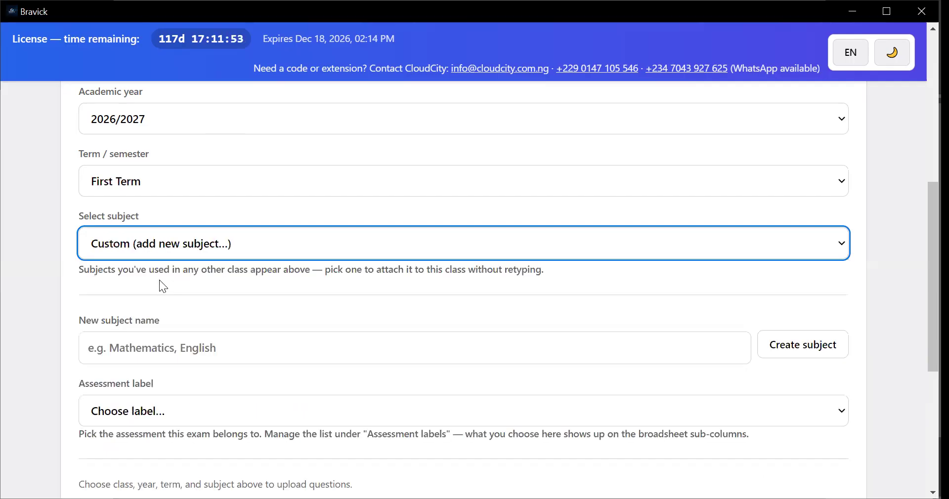
click(164, 356)
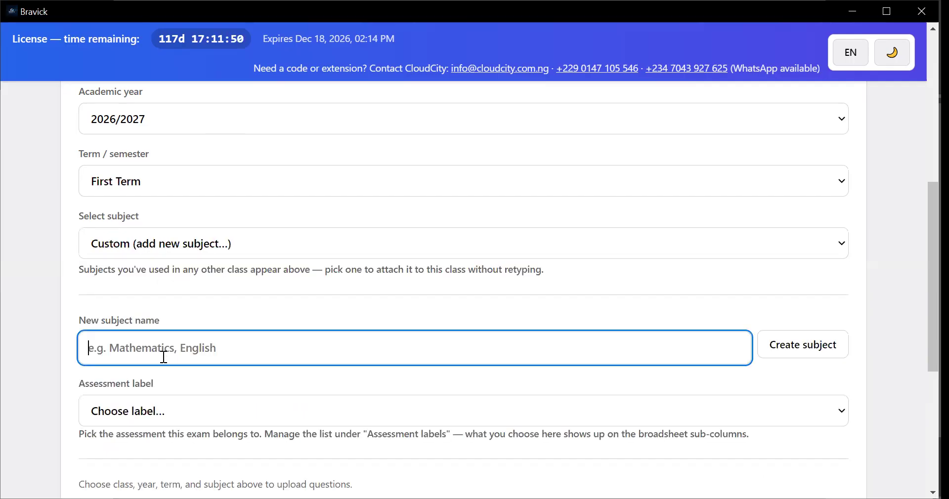
text(Englis)
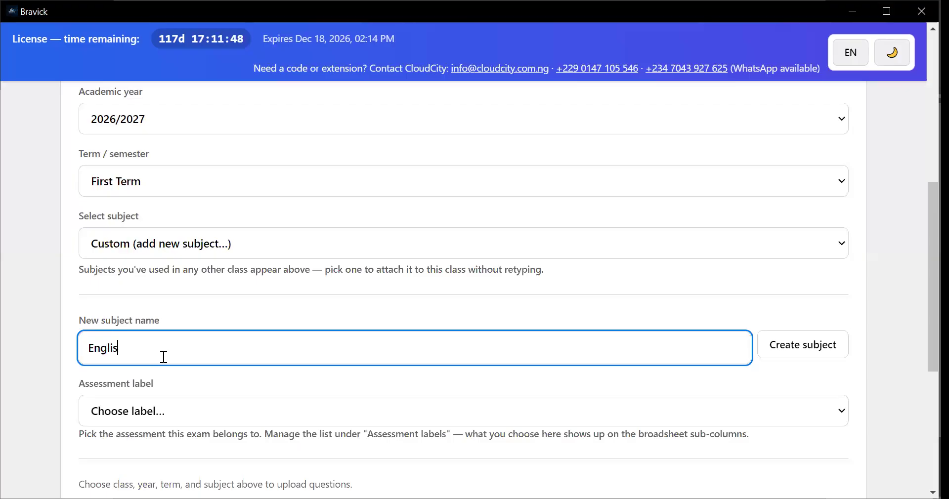
text(h)
click(809, 356)
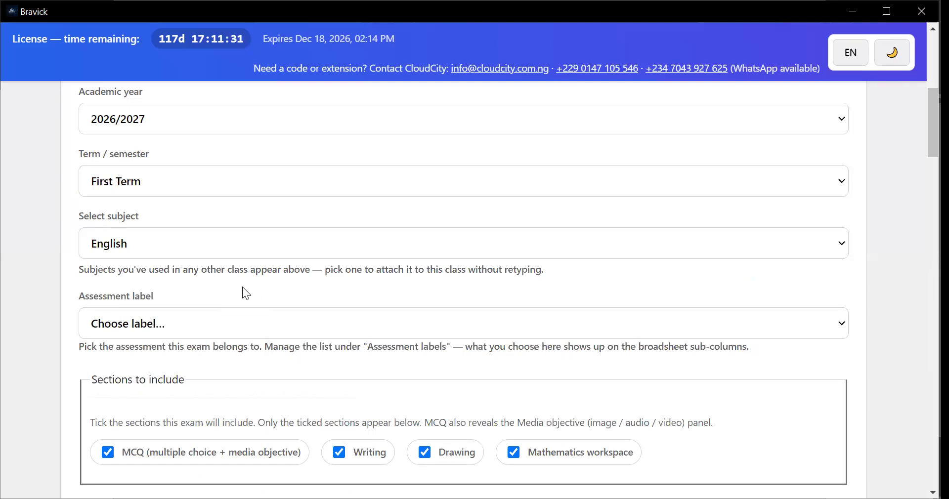
Create a new assessment label named 2nd Test and assign it to the Grade 3 English examination
click(223, 326)
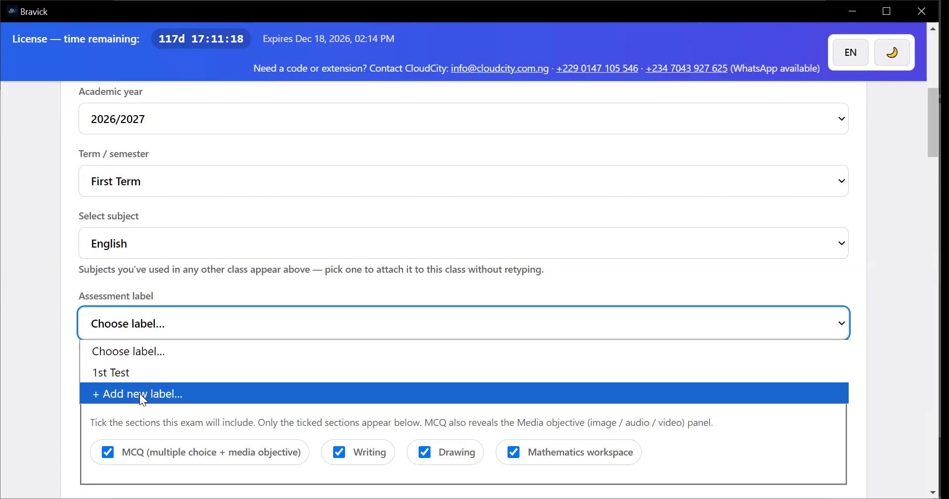
key(Return)
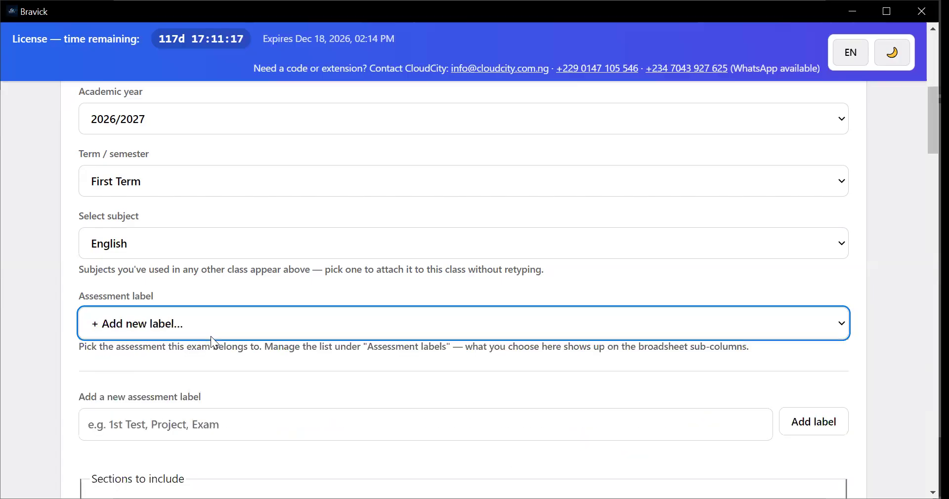
scroll(209, 351, down, 1)
click(209, 353)
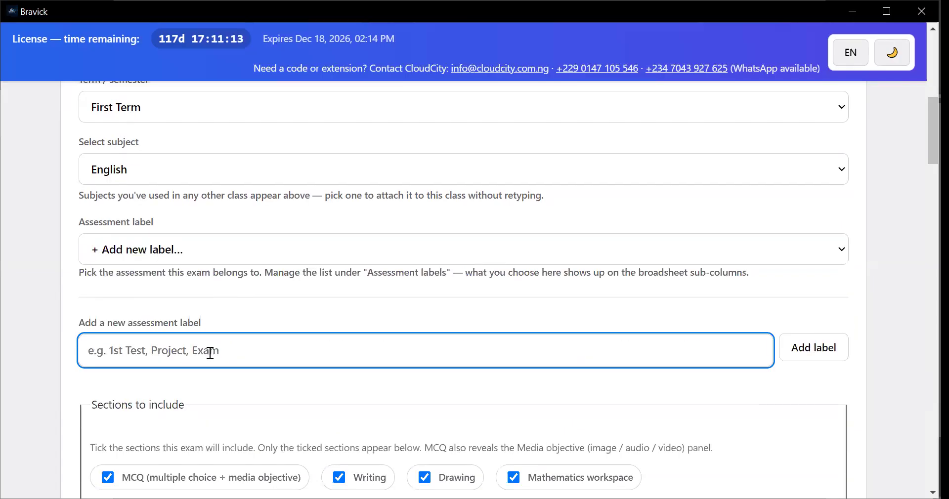
text(M)
key(BackSpace)
text(2nd )
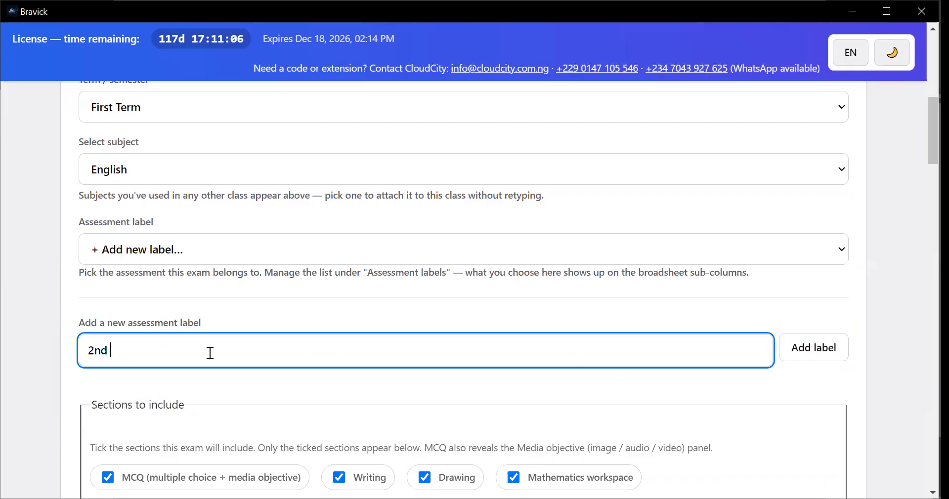
text(Test)
key(Return)
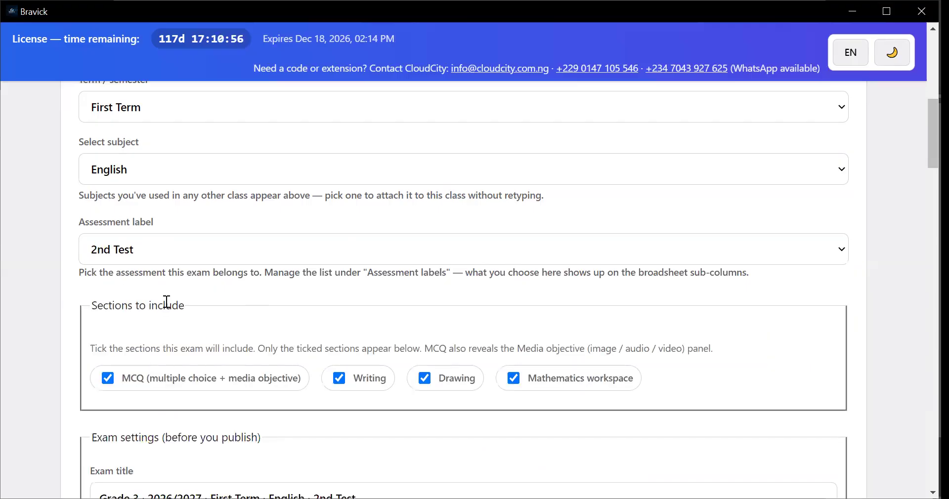
Limit the exam to the MCQ section by excluding Writing, Drawing and Mathematics workspace
scroll(170, 299, down, 3)
scroll(147, 318, up, 2)
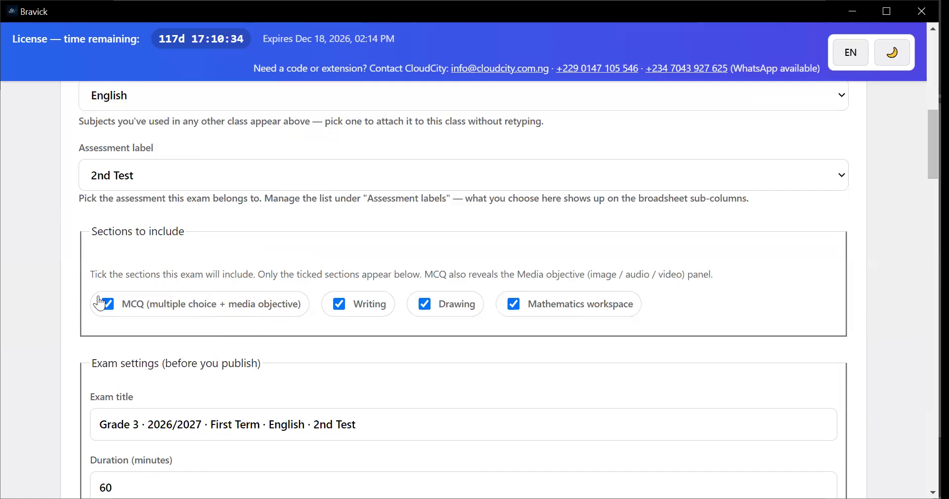
scroll(173, 343, down, 1)
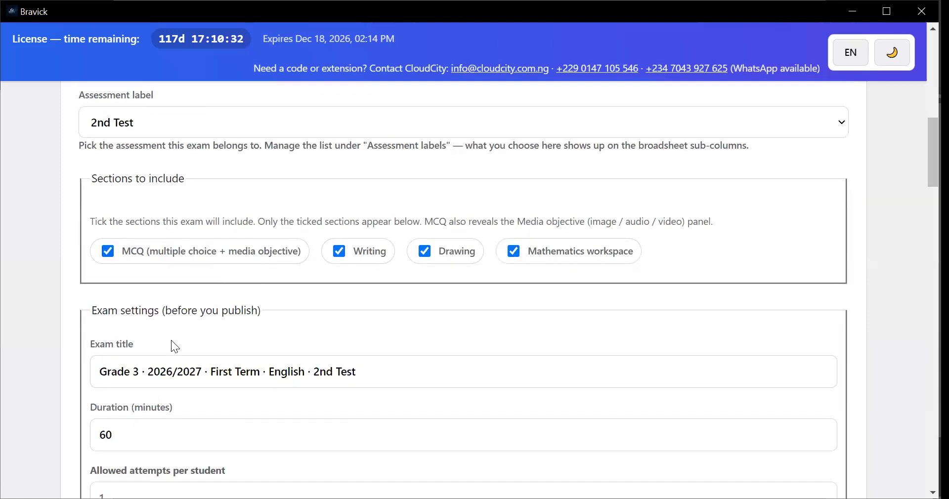
scroll(170, 340, down, 9)
scroll(171, 340, up, 10)
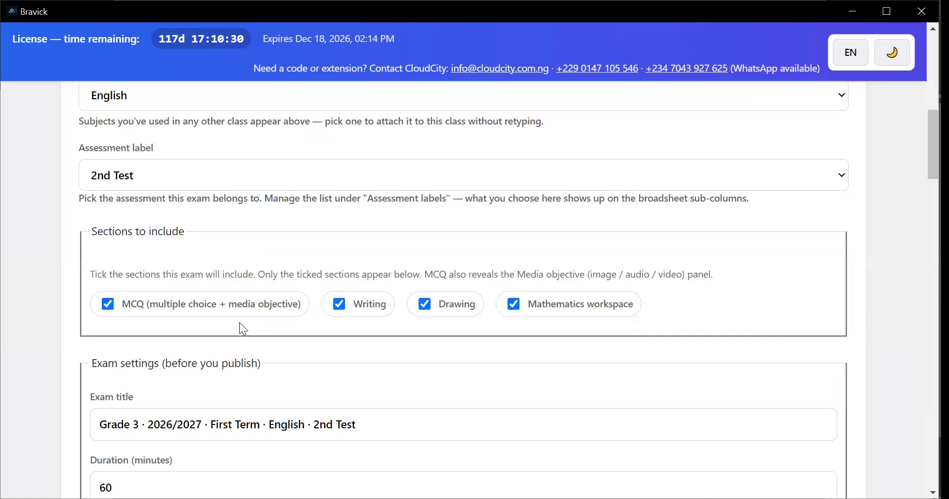
click(331, 306)
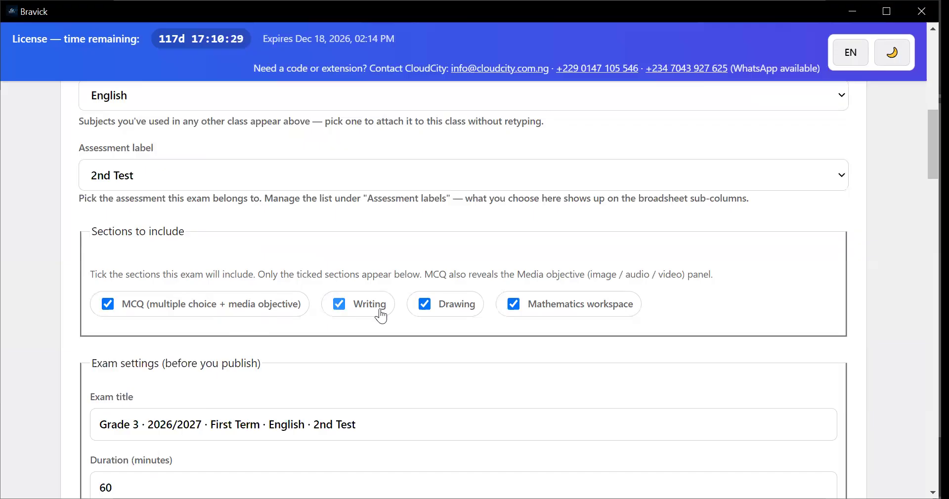
click(514, 305)
Look through the remaining exam form and review the exam title, duration and allowed attempts per student
scroll(288, 351, down, 9)
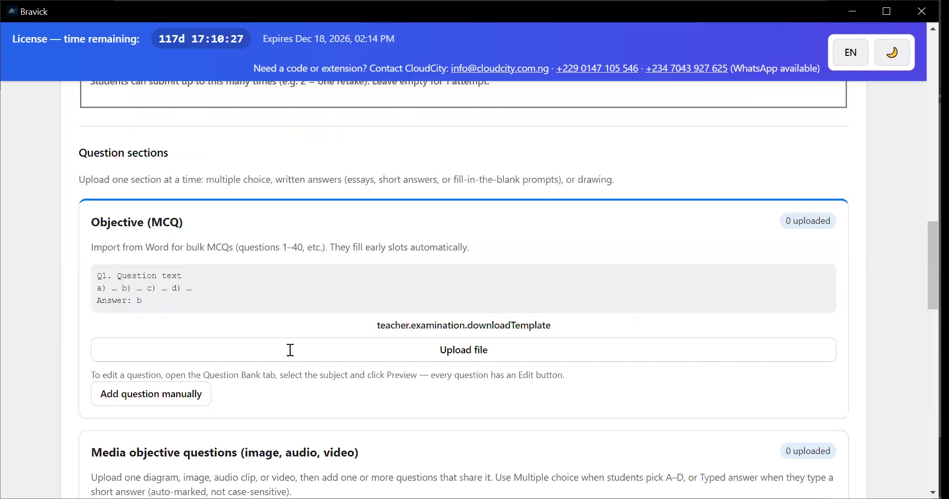
scroll(289, 350, down, 10)
scroll(289, 350, down, 6)
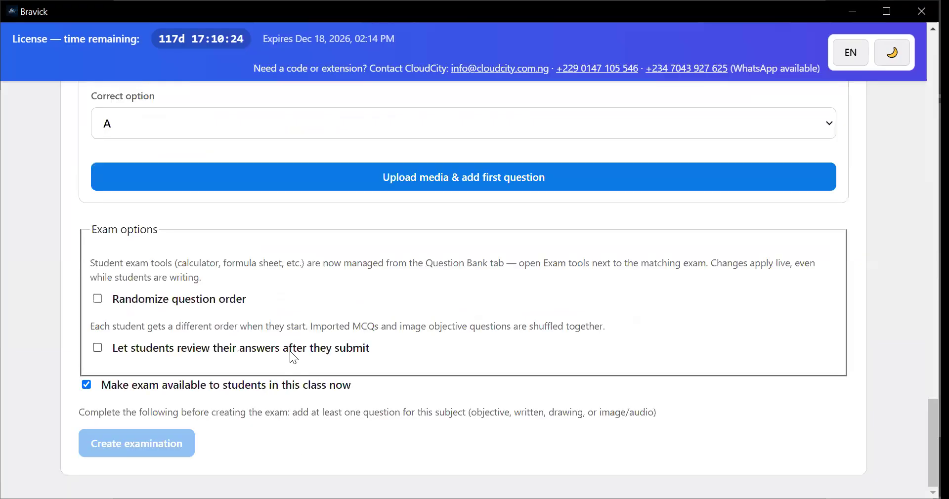
scroll(291, 350, up, 7)
scroll(291, 350, up, 10)
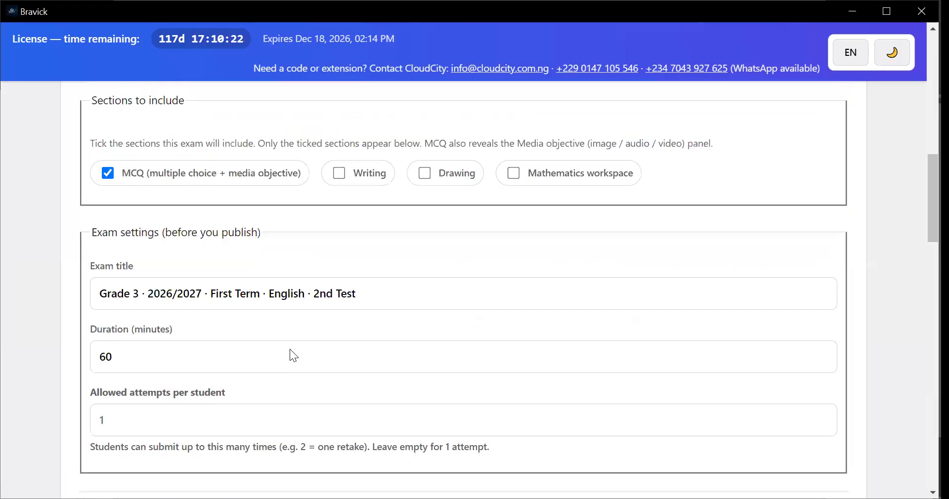
scroll(279, 349, up, 2)
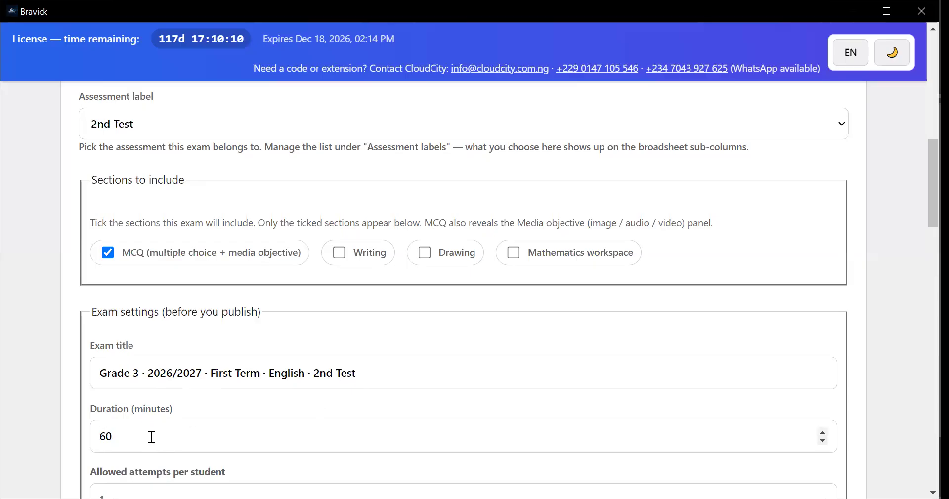
scroll(158, 439, down, 2)
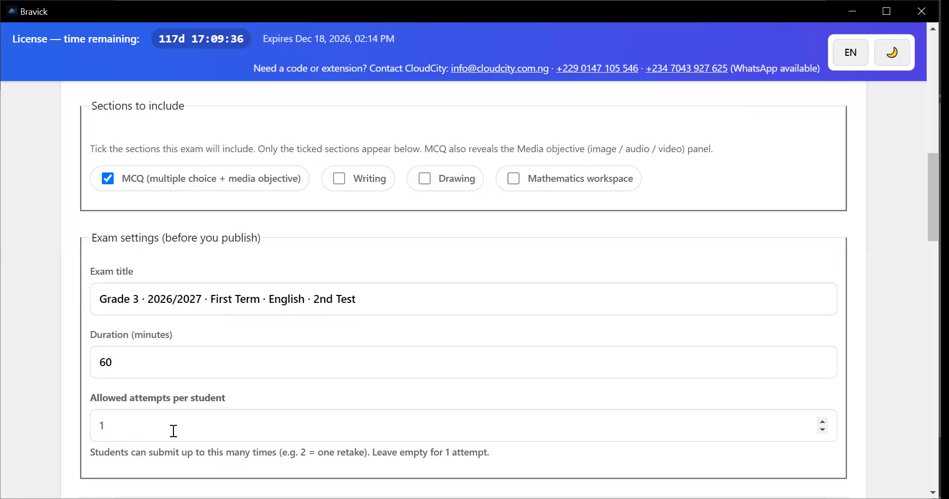
Examine the Objective (MCQ) section's question format, file upload and manual entry options
scroll(173, 439, down, 5)
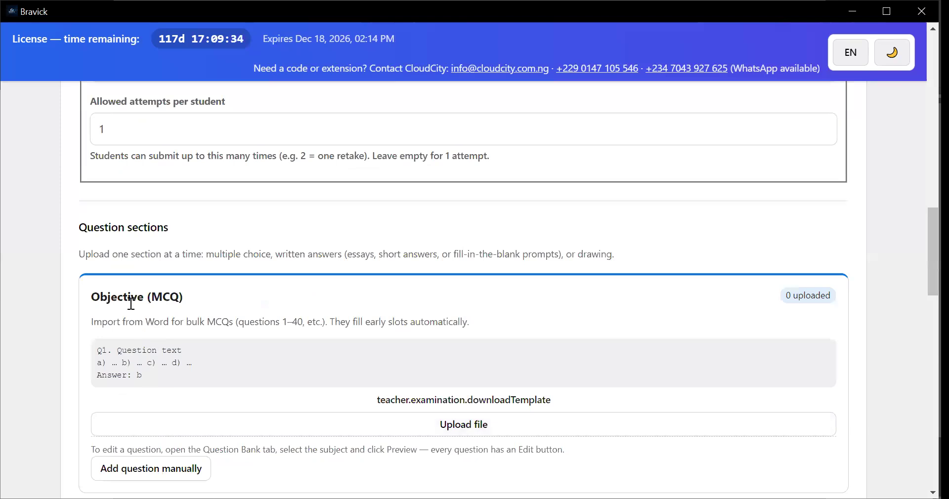
scroll(137, 307, down, 3)
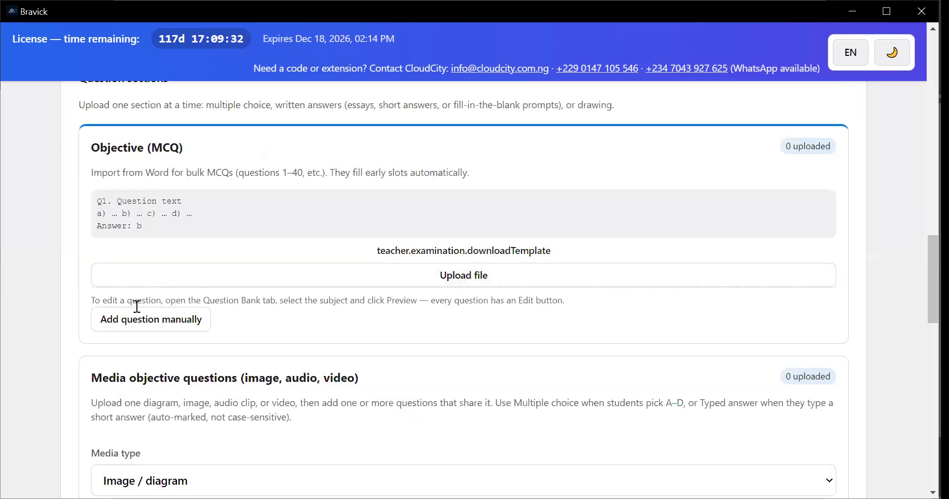
scroll(122, 314, up, 3)
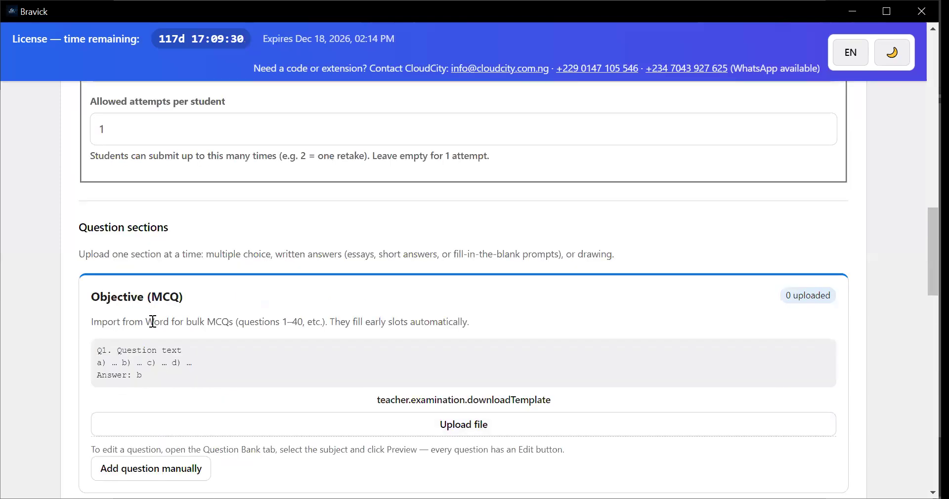
scroll(153, 326, up, 5)
scroll(143, 271, up, 3)
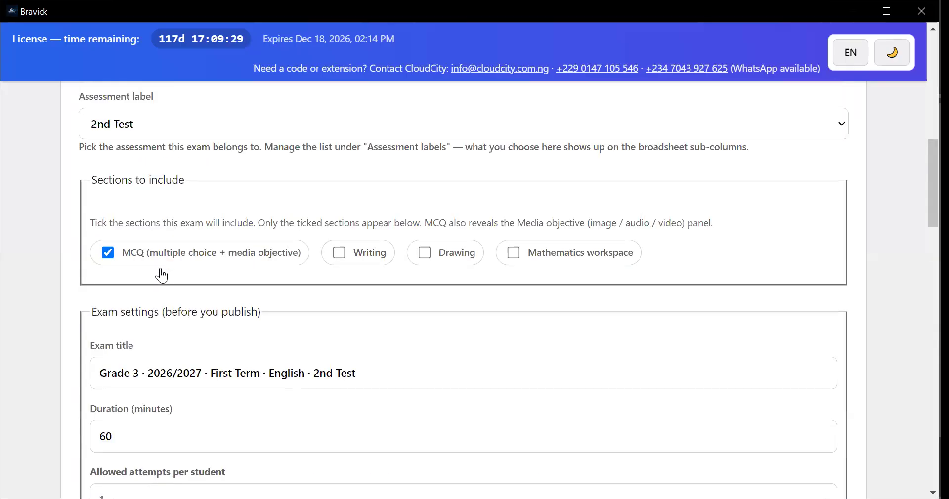
scroll(174, 319, down, 2)
scroll(198, 366, down, 5)
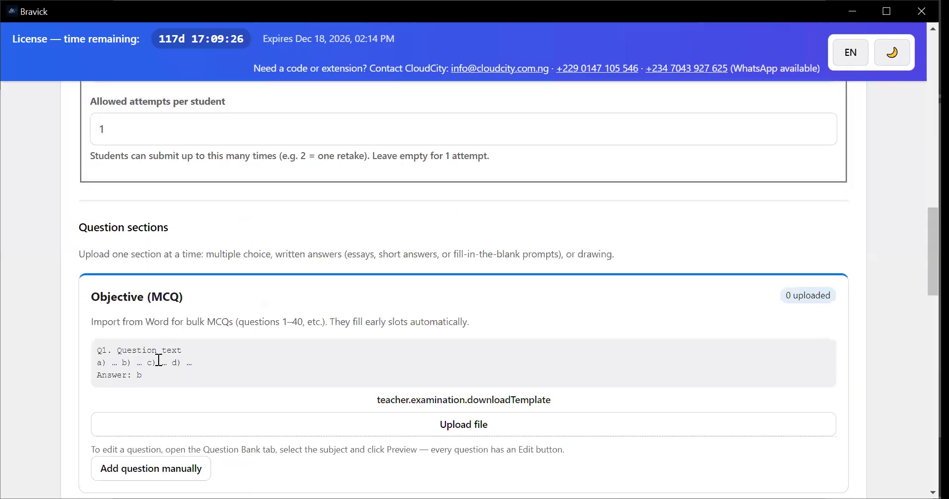
scroll(346, 375, down, 1)
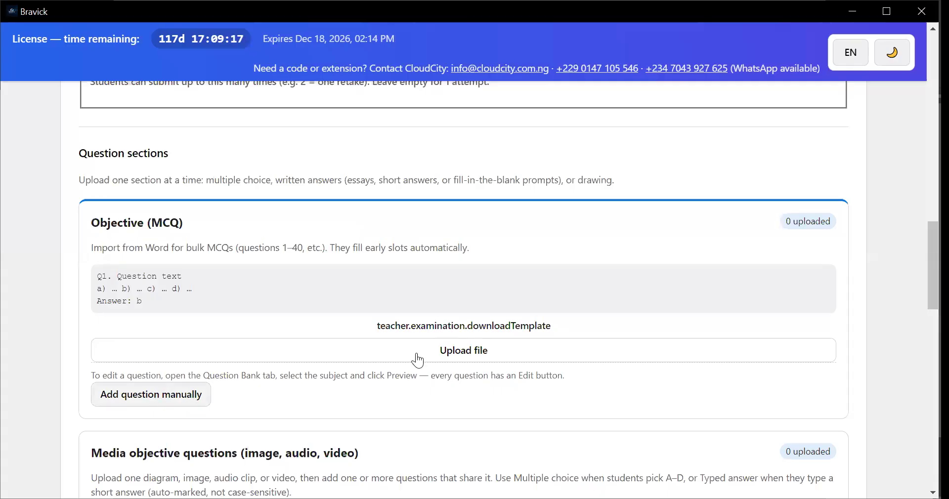
scroll(167, 325, down, 3)
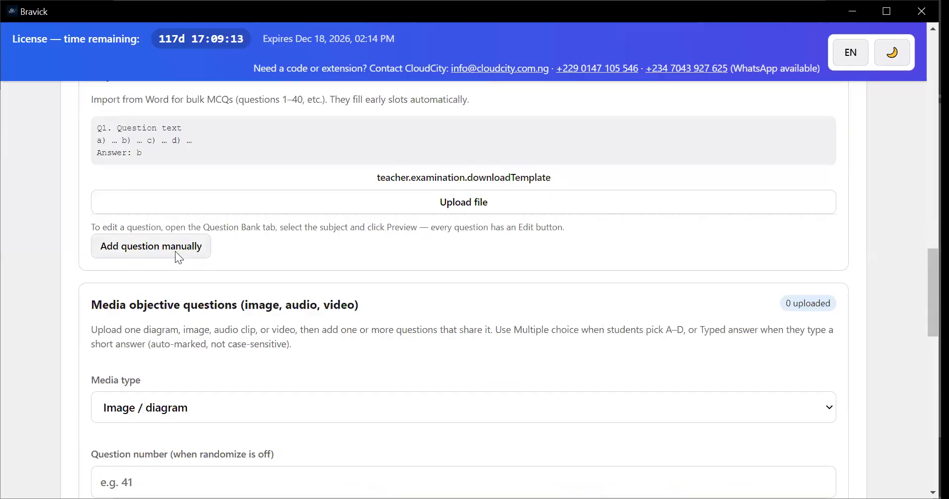
Open the manual MCQ form, review its question text, options A to D and correct option fields, and close it without adding a question
scroll(138, 333, down, 2)
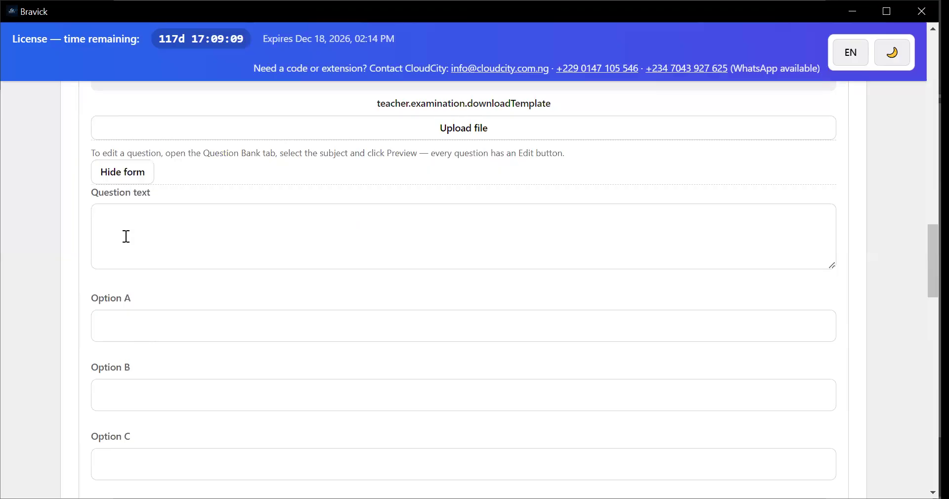
scroll(129, 264, down, 2)
scroll(195, 284, down, 2)
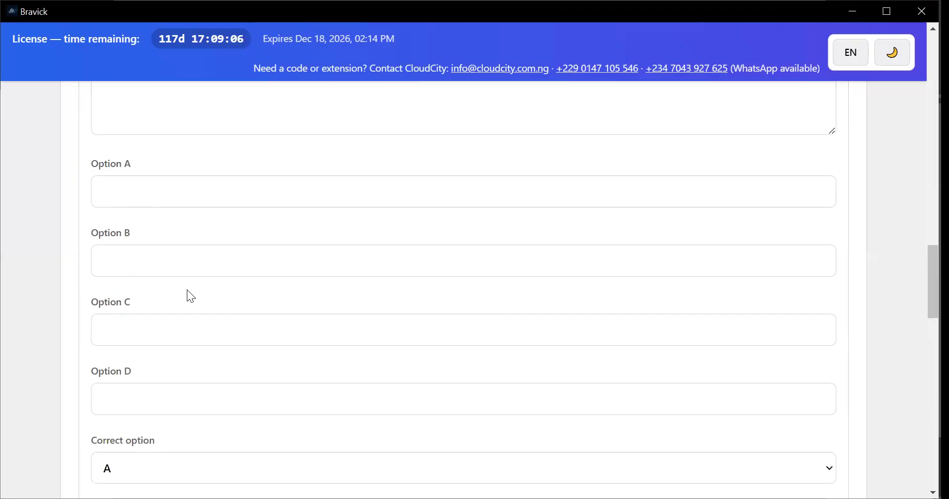
scroll(136, 187, down, 2)
scroll(144, 267, up, 3)
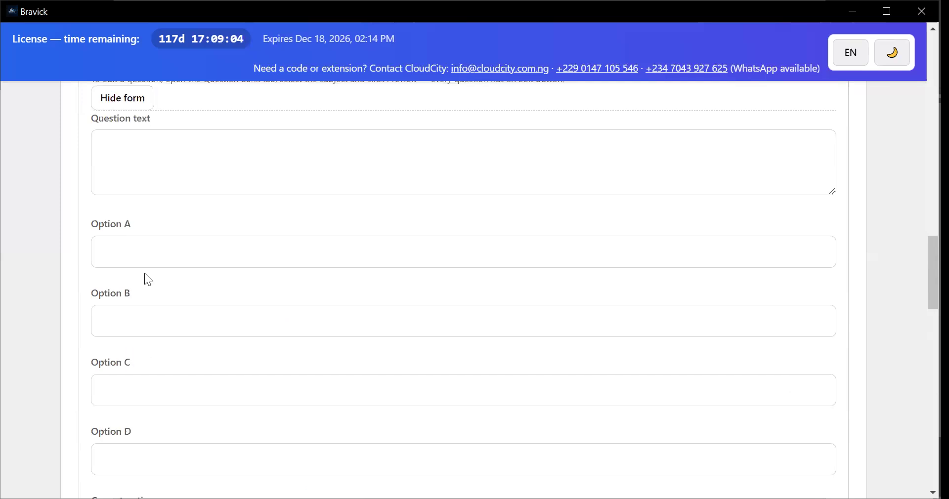
scroll(134, 331, down, 1)
scroll(137, 349, down, 1)
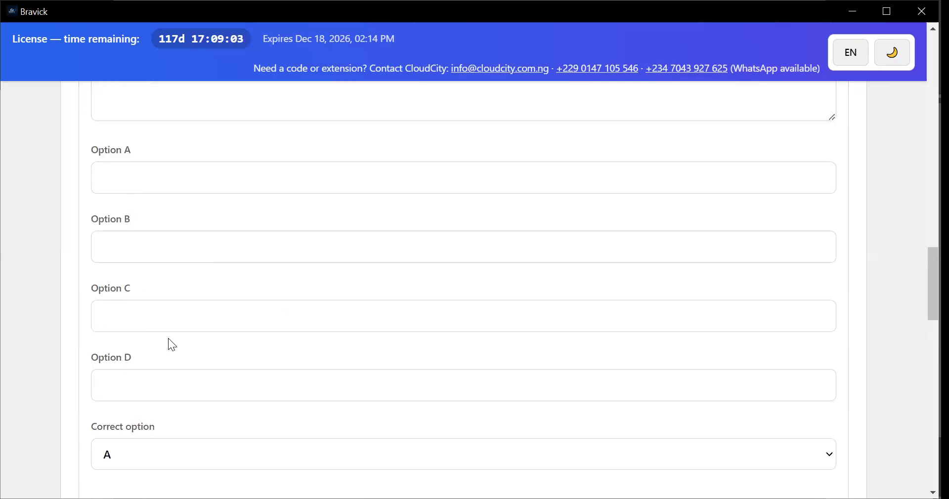
scroll(132, 318, down, 3)
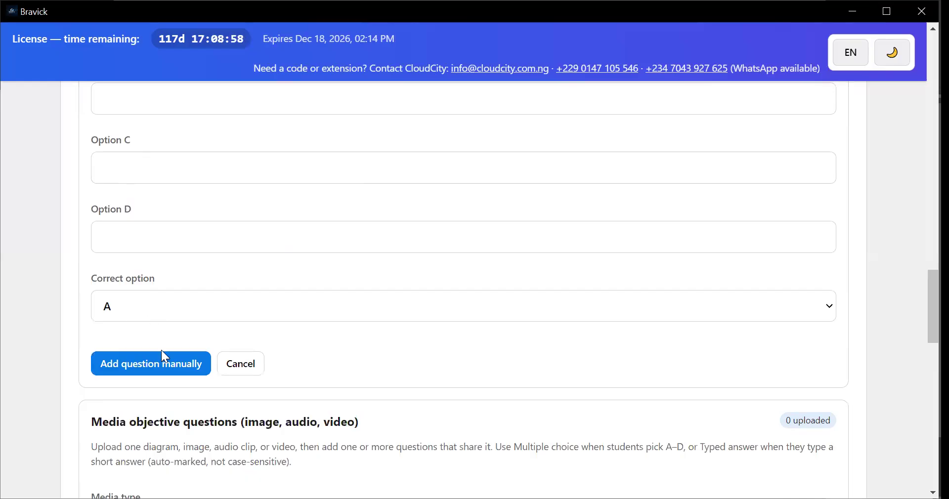
click(168, 370)
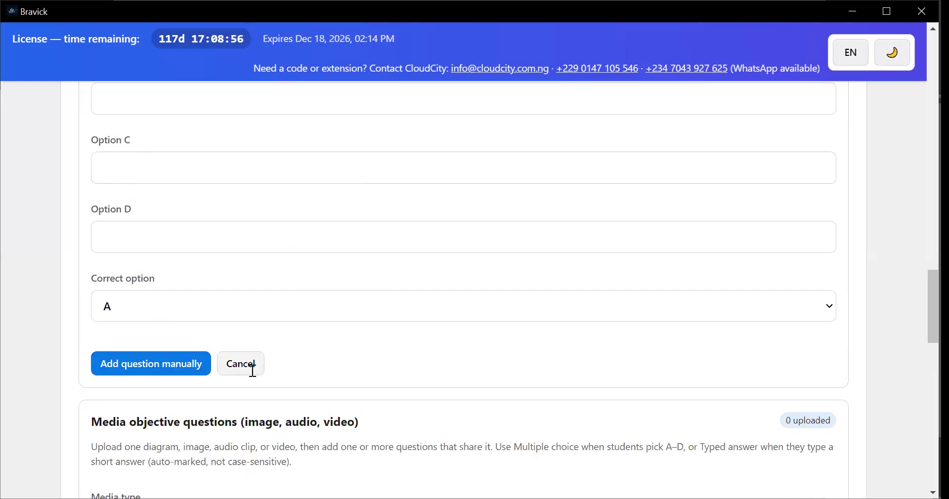
Examine the media objective question fields, including media type, caption and answer types, and the exam options below them
scroll(238, 320, down, 1)
scroll(209, 263, down, 7)
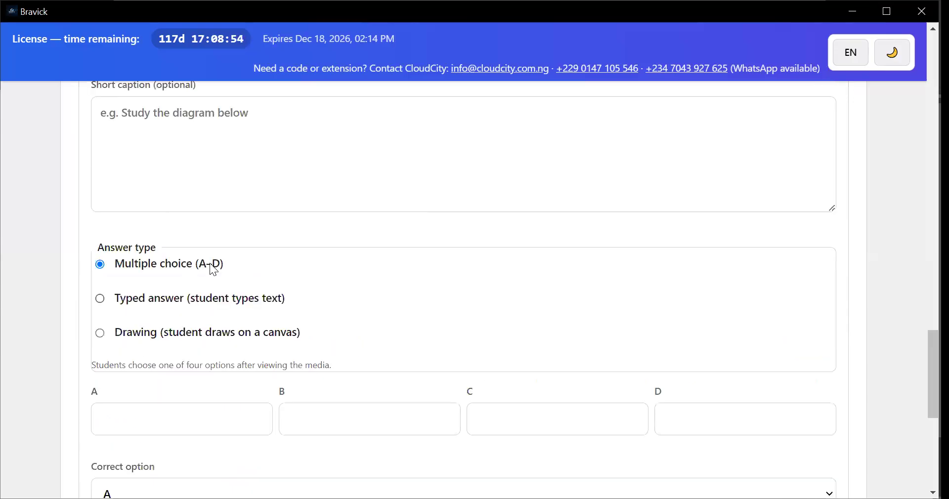
scroll(212, 264, up, 2)
scroll(212, 264, up, 1)
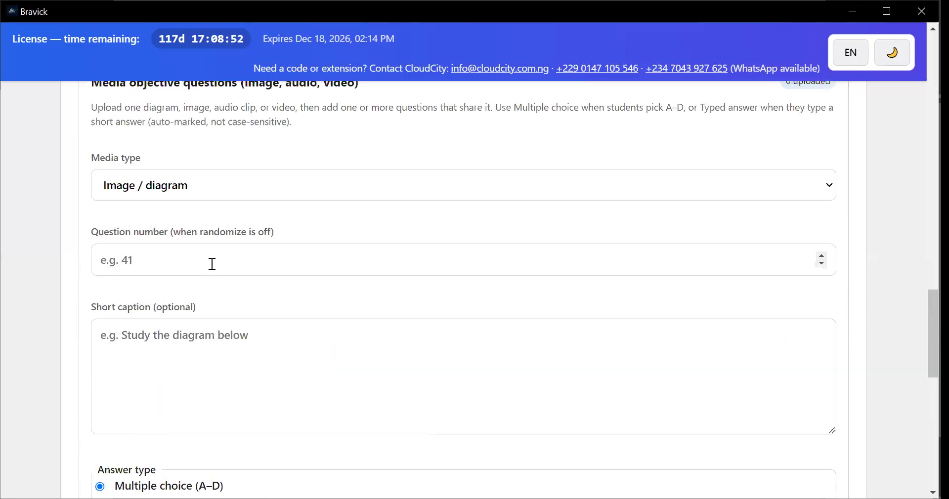
scroll(213, 284, up, 1)
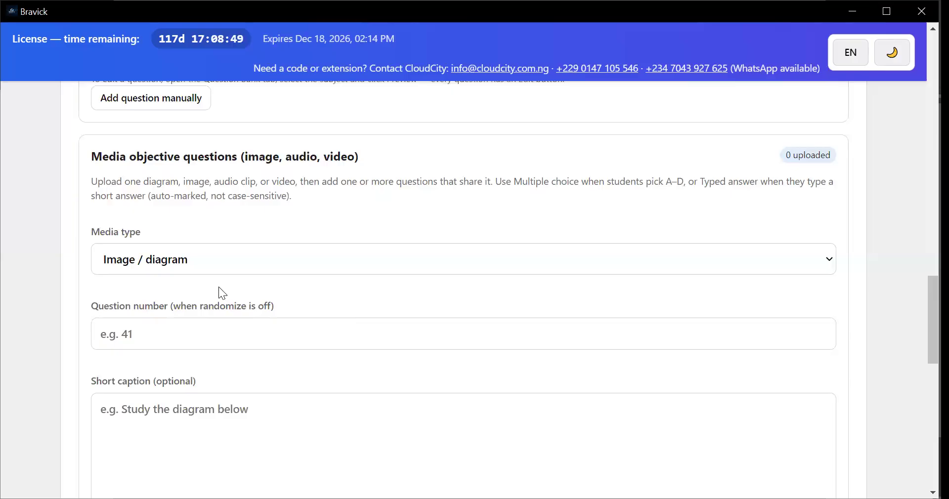
scroll(223, 288, down, 2)
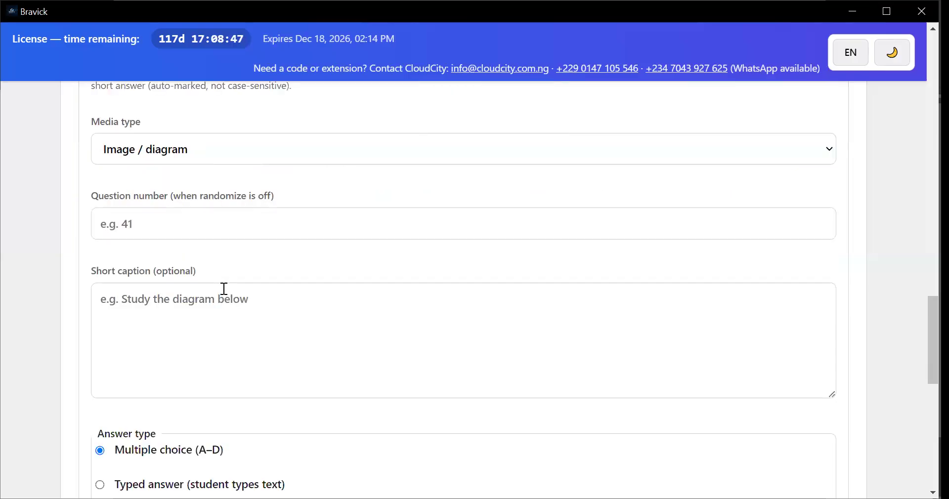
scroll(157, 324, down, 2)
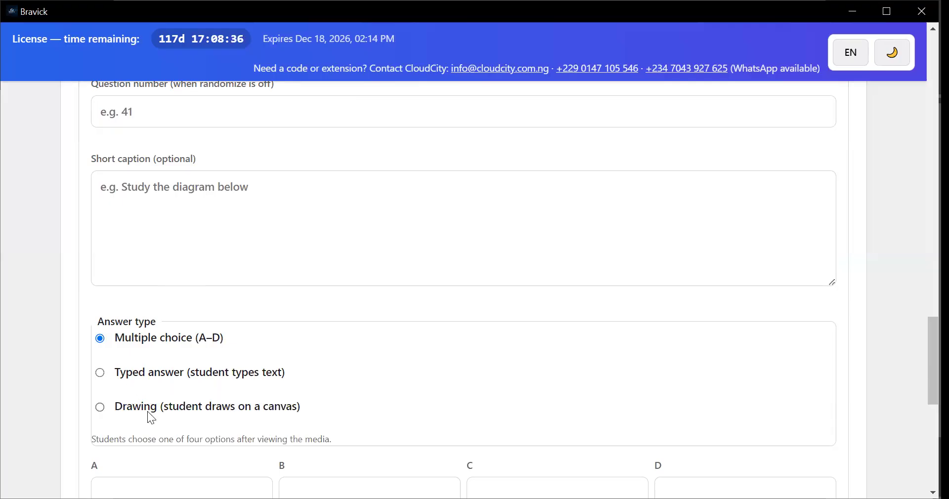
scroll(252, 398, down, 3)
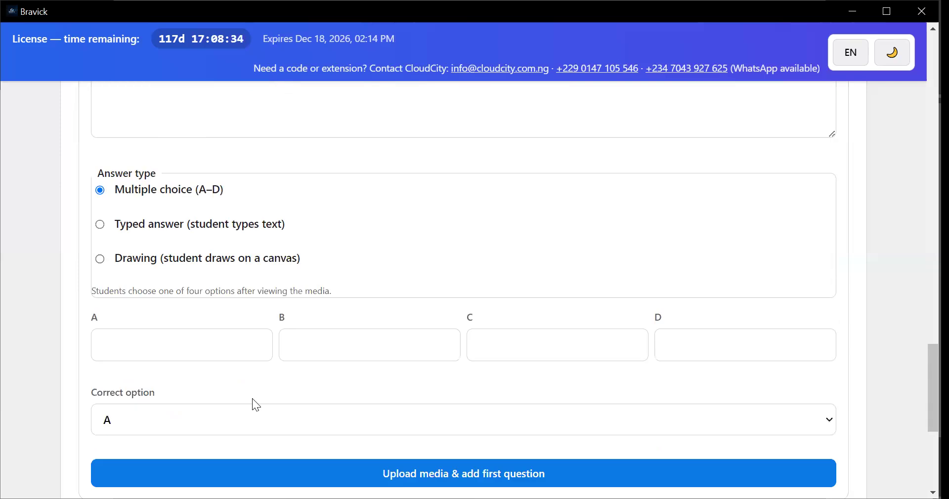
scroll(212, 377, down, 2)
scroll(178, 291, down, 1)
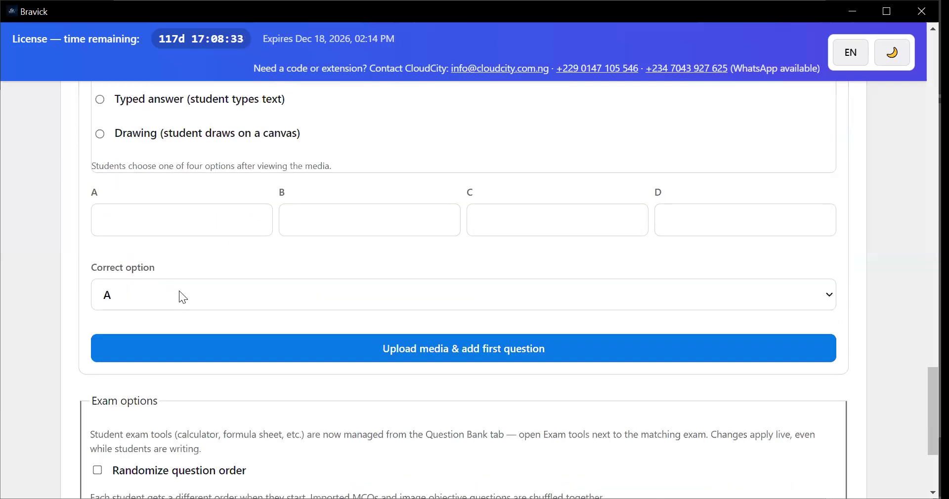
scroll(218, 284, down, 2)
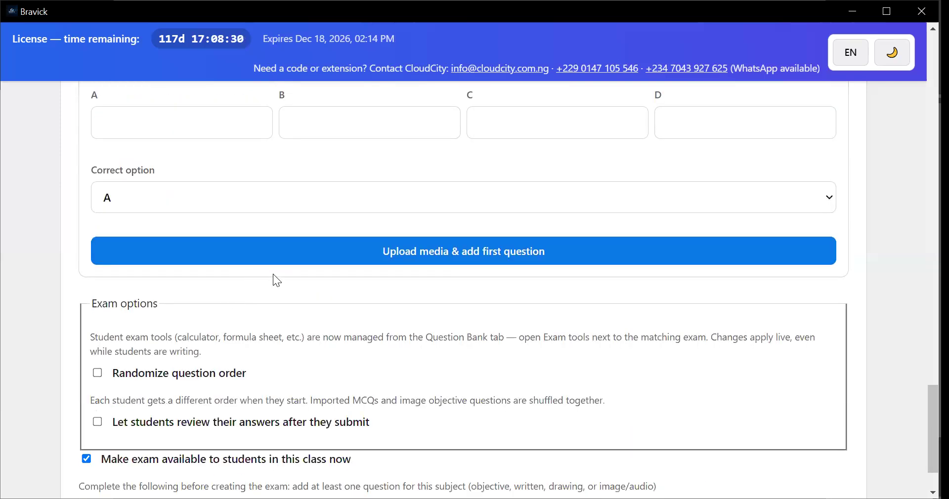
Enable Randomize question order in the exam options and review the exam form from its included sections to the creation options
scroll(146, 266, down, 2)
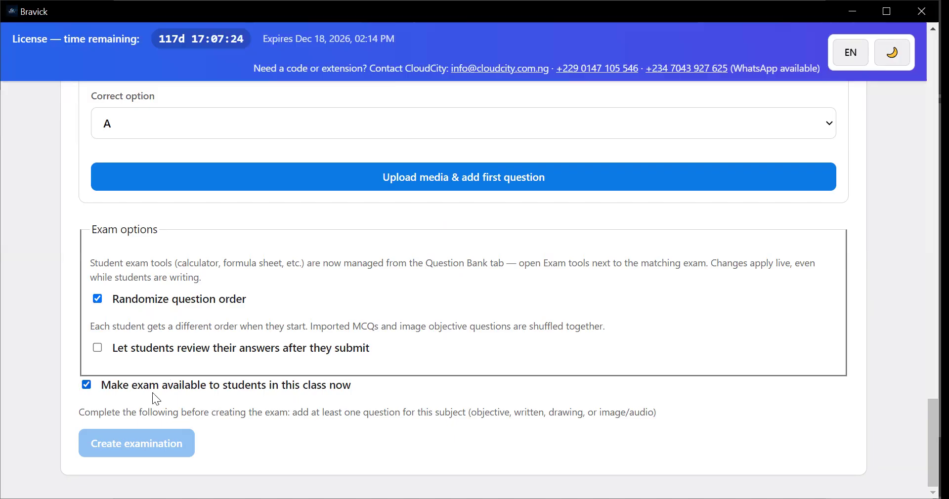
scroll(189, 400, up, 3)
scroll(200, 406, up, 7)
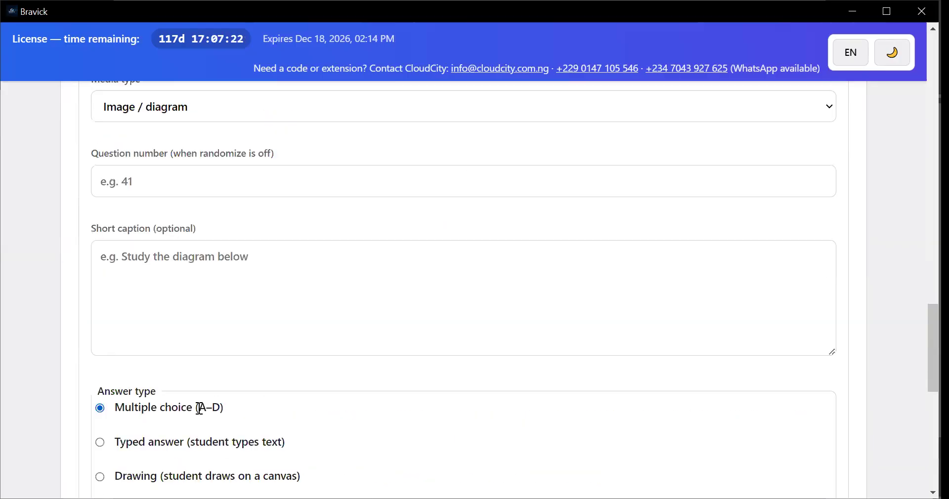
scroll(303, 400, up, 3)
scroll(296, 411, up, 10)
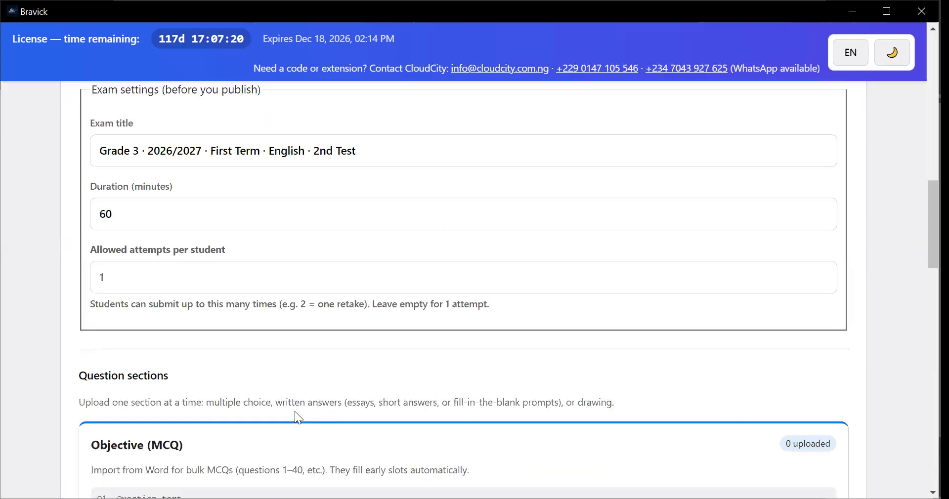
scroll(280, 413, up, 7)
scroll(289, 368, down, 4)
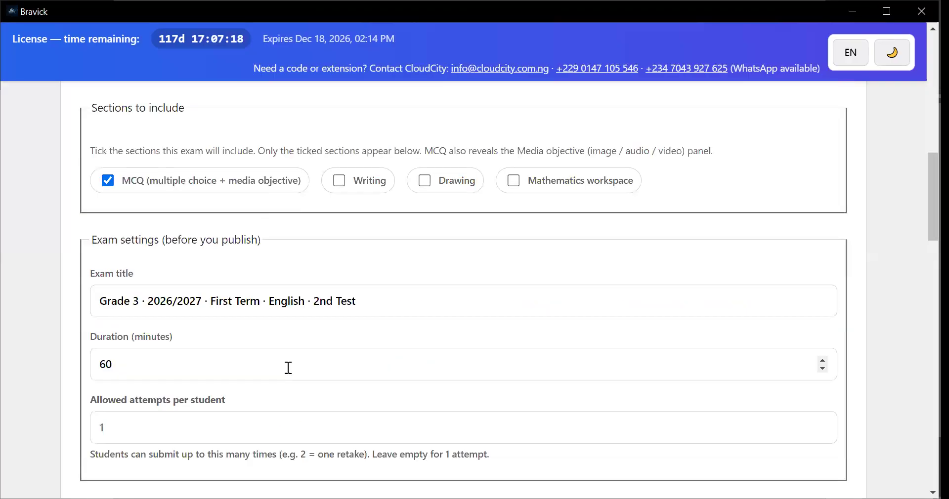
scroll(287, 371, down, 12)
scroll(287, 376, down, 8)
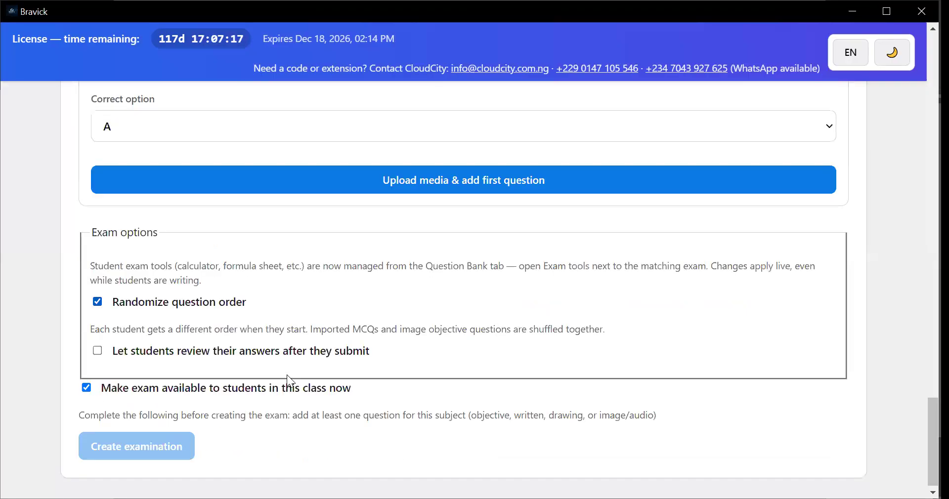
Exclude the MCQ section from the exam and include the Writing section instead
scroll(289, 373, up, 7)
scroll(289, 372, up, 10)
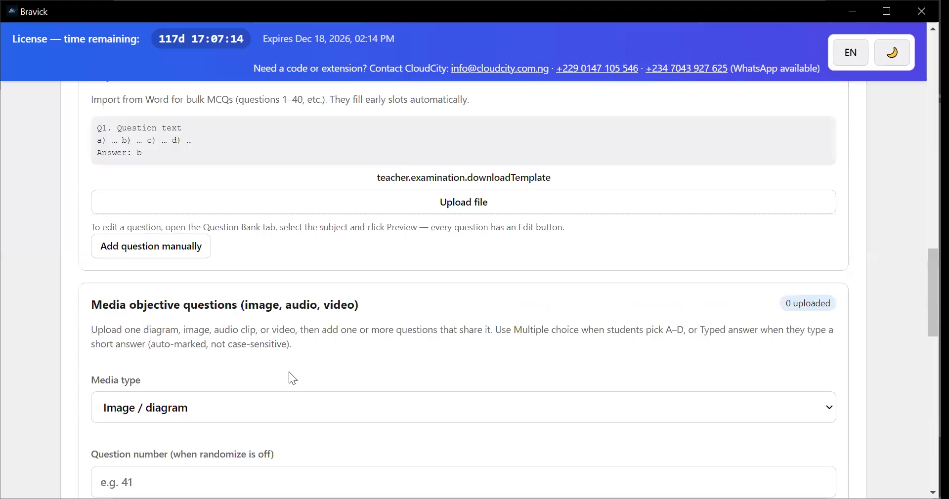
scroll(289, 371, up, 3)
scroll(287, 366, up, 3)
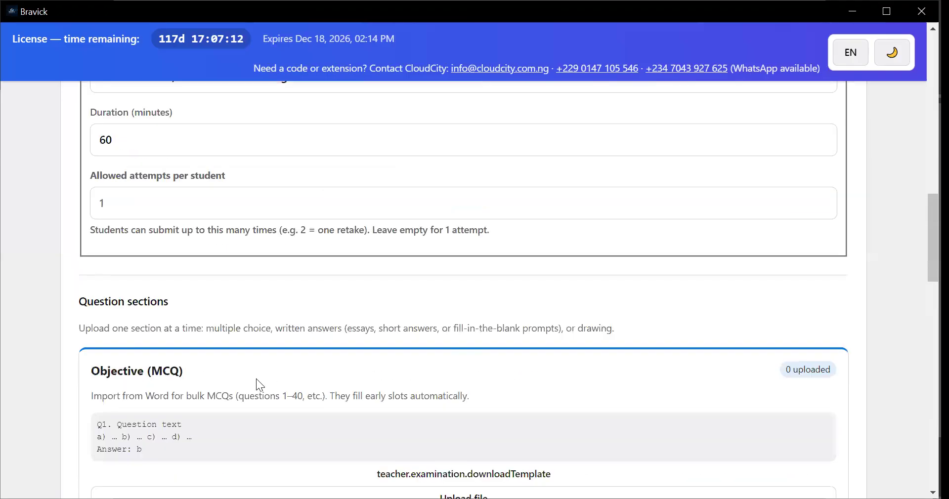
scroll(252, 386, up, 2)
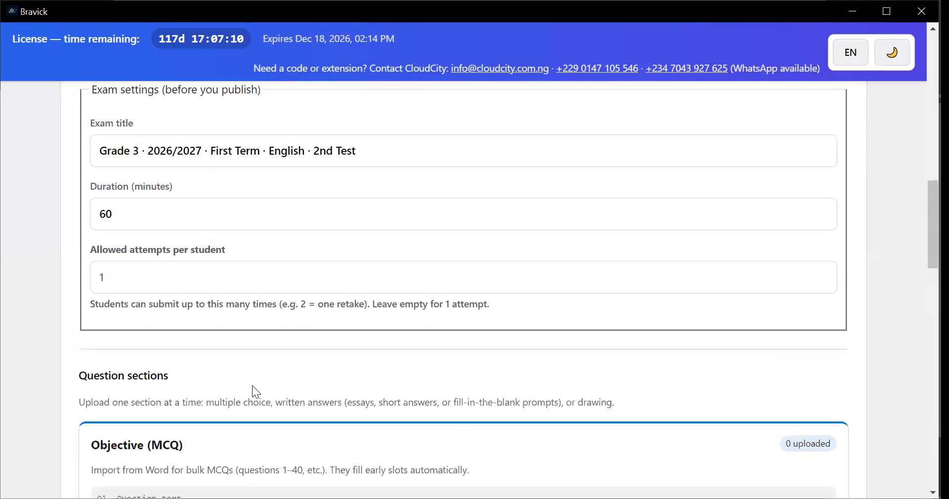
scroll(252, 386, up, 2)
scroll(342, 271, up, 3)
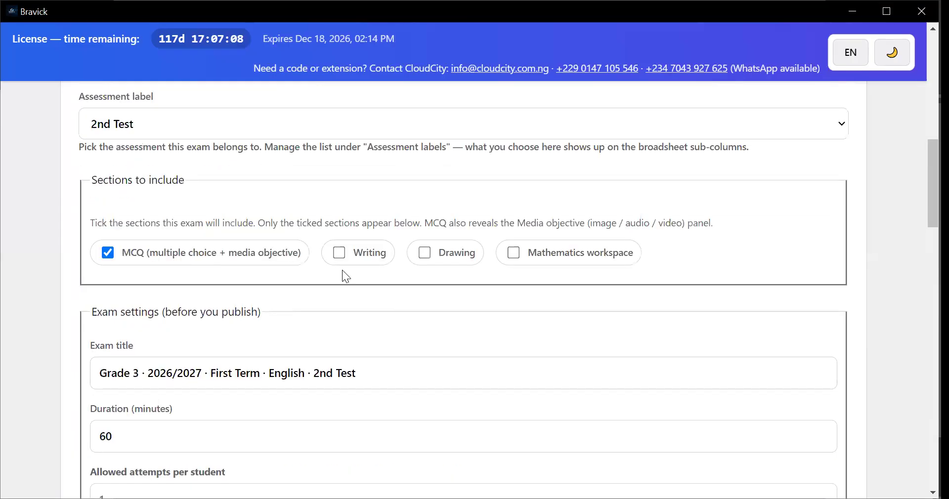
click(109, 261)
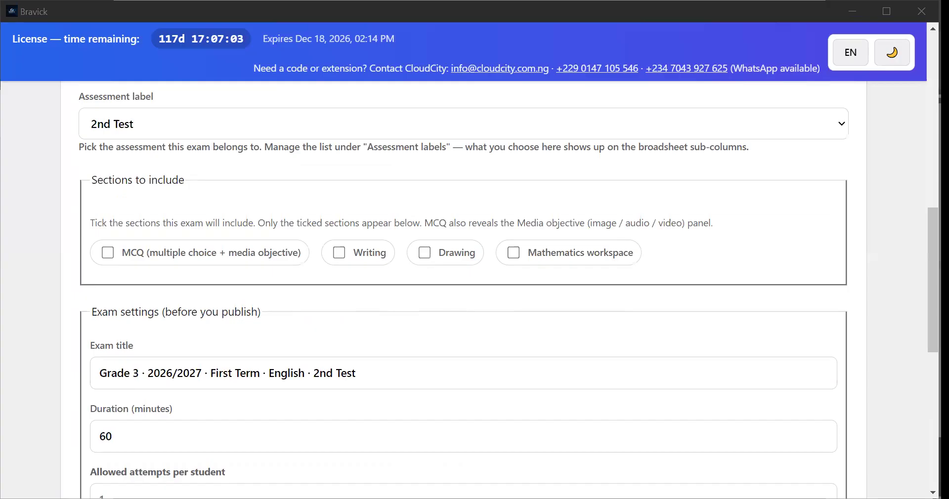
click(347, 261)
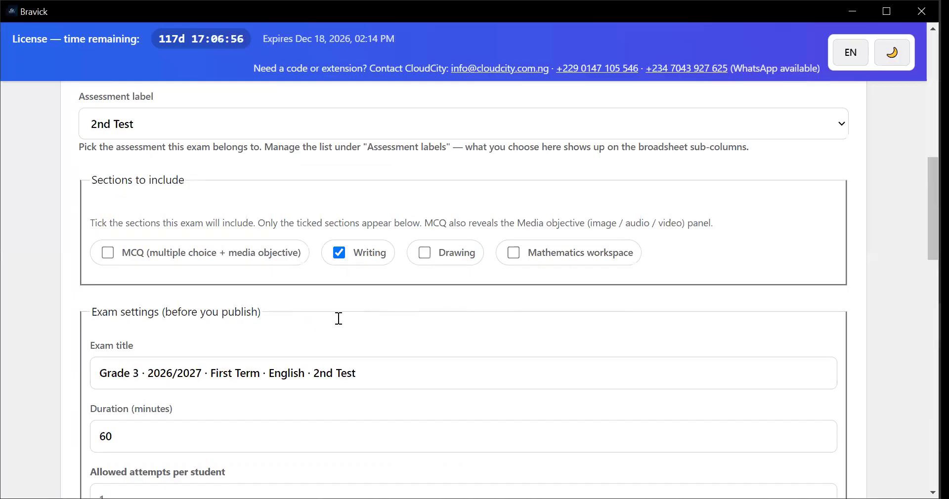
Examine the Written section's instructions and manual question form, including question text, correct answers for auto-marking, marking mode and marks
scroll(336, 318, down, 5)
scroll(307, 311, down, 2)
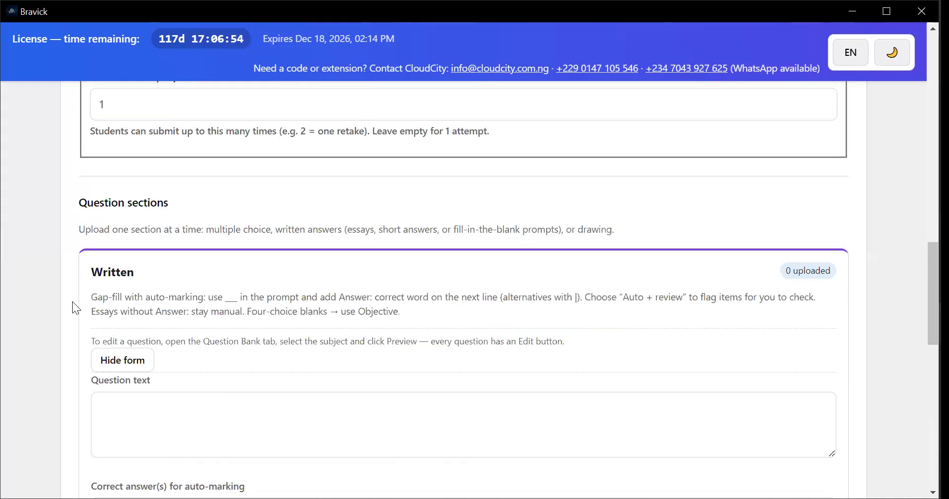
scroll(148, 296, up, 4)
scroll(158, 356, up, 2)
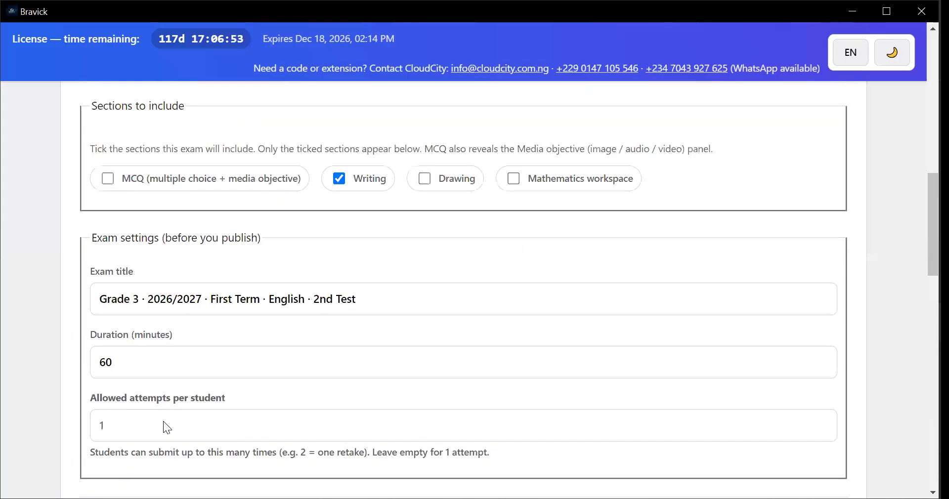
scroll(173, 378, down, 4)
scroll(147, 284, down, 4)
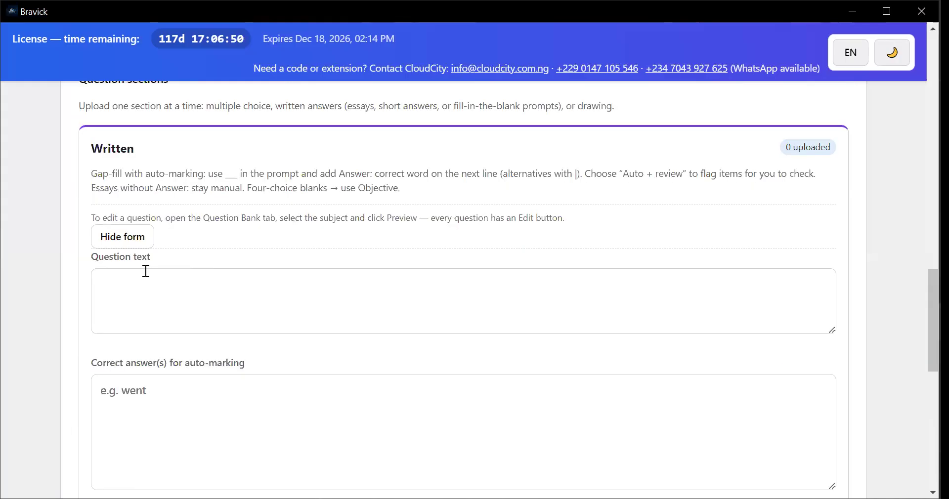
click(264, 313)
scroll(190, 301, down, 1)
scroll(149, 267, down, 2)
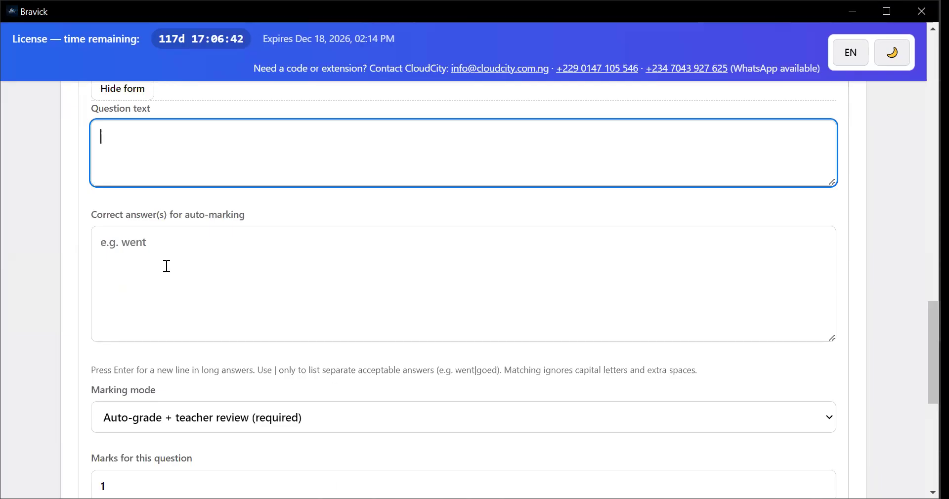
scroll(195, 275, down, 1)
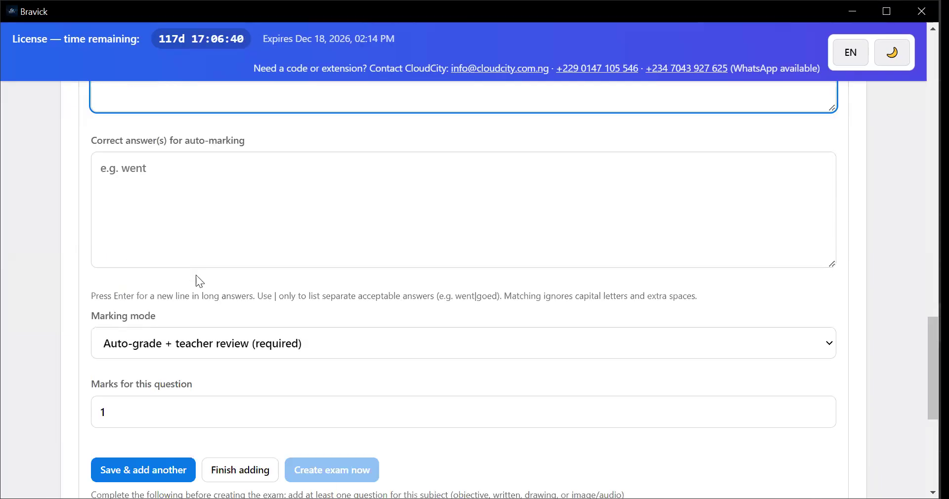
scroll(185, 237, up, 3)
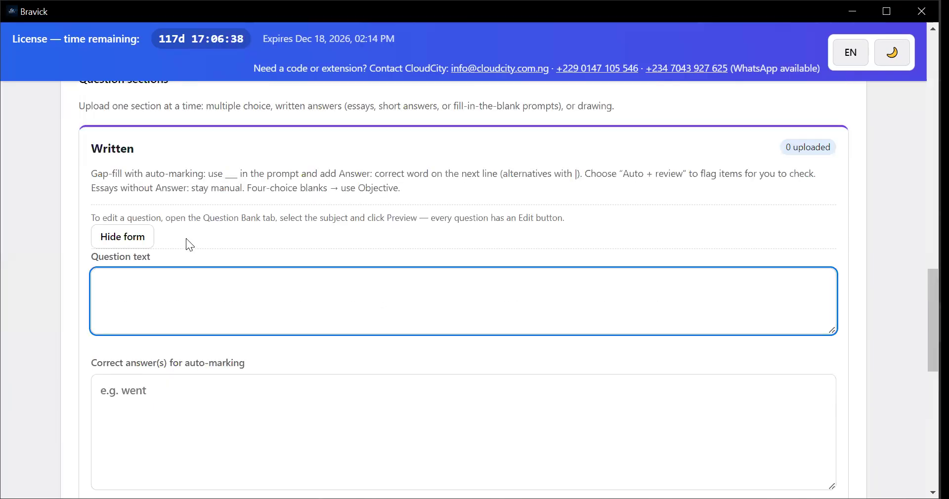
scroll(194, 258, down, 2)
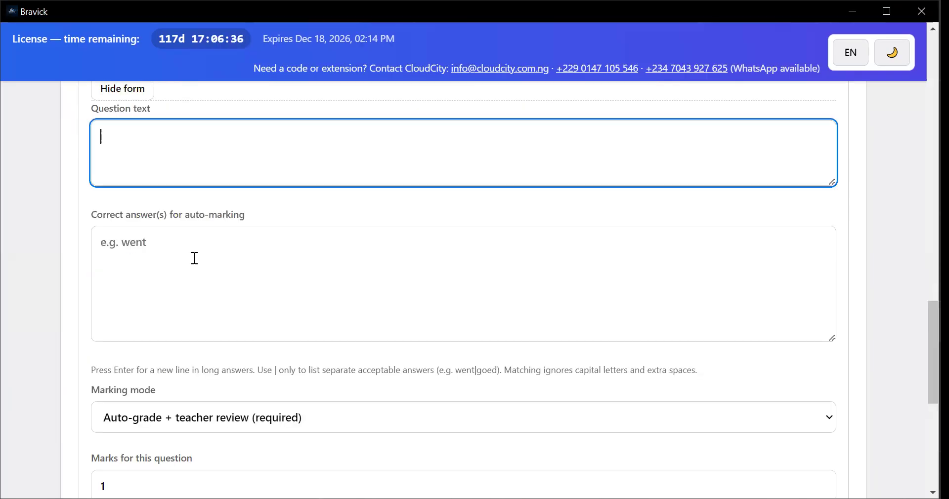
scroll(195, 258, up, 4)
scroll(192, 257, up, 3)
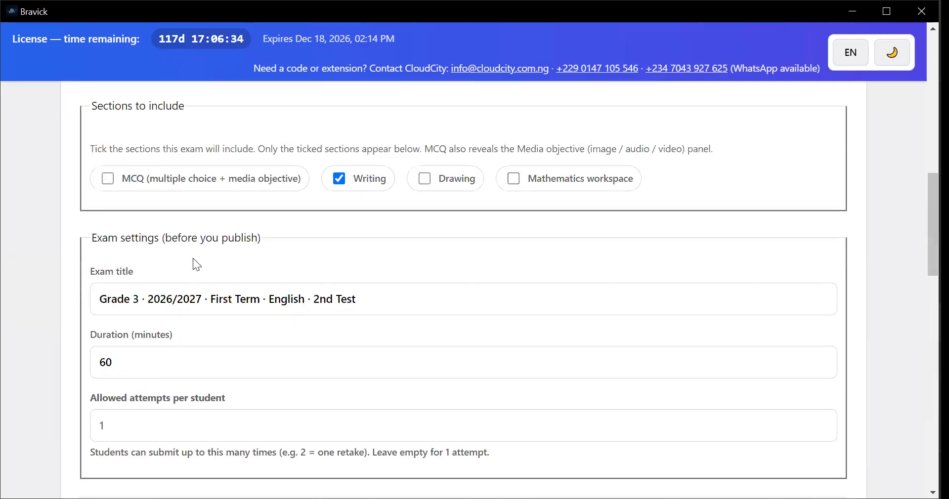
Enter the written question text "Write how you spent your last holiday"
scroll(254, 301, down, 4)
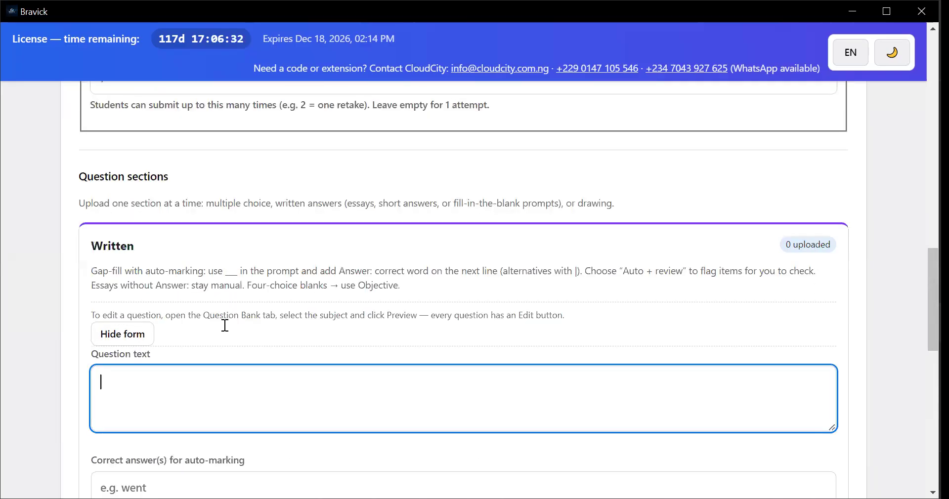
scroll(131, 300, down, 1)
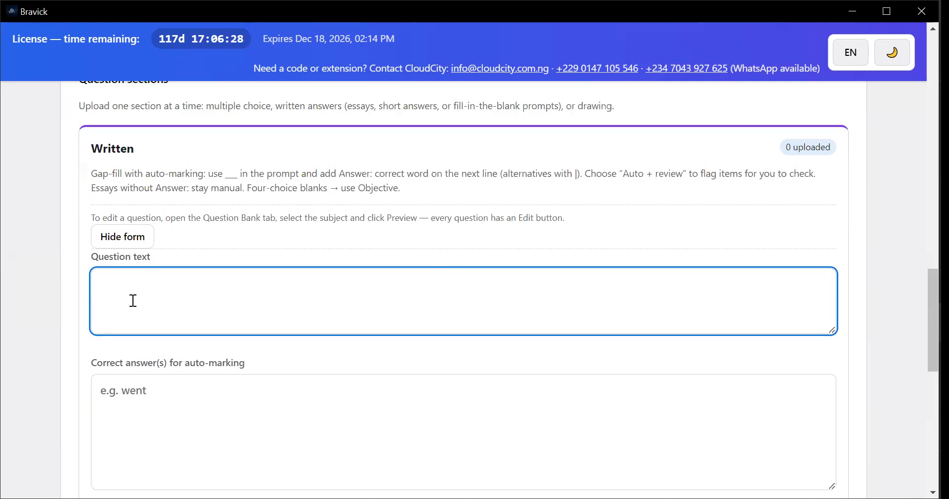
text(Write how you spen)
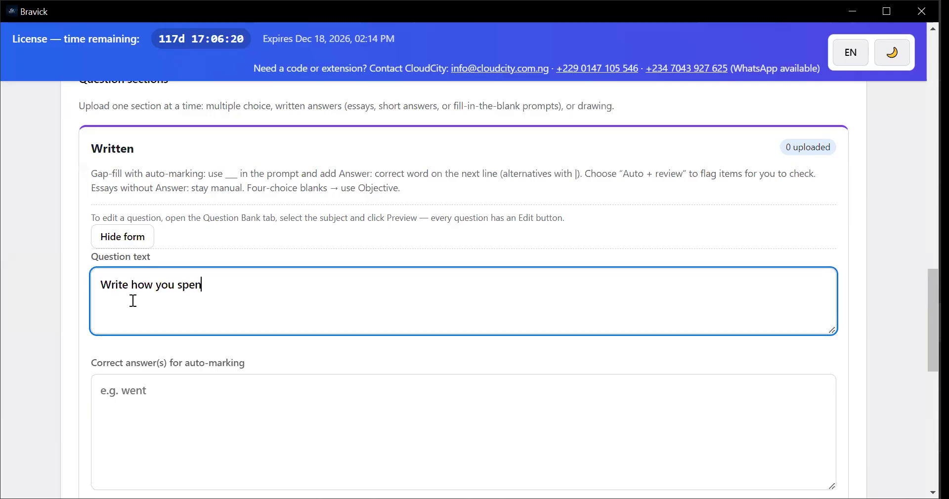
text(t your last ha)
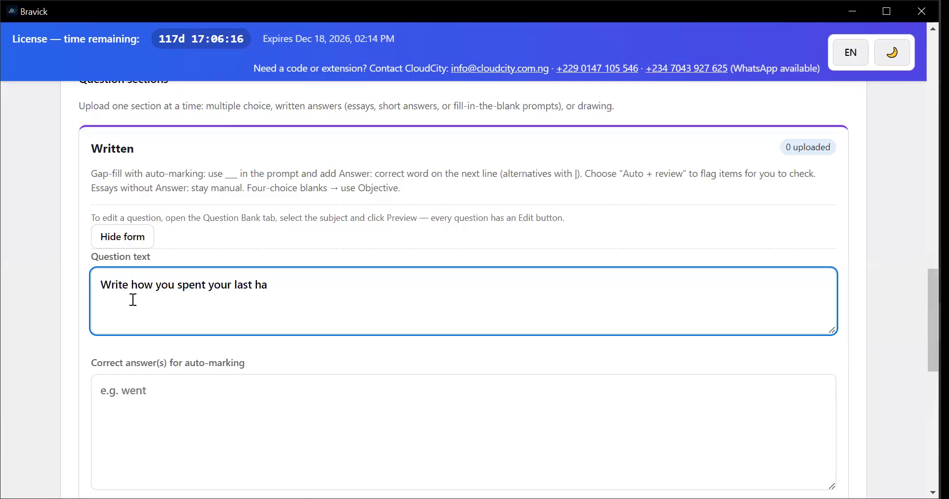
key(BackSpace)
text(oliday)
Insert "an essay on" before "how" so the question reads "Write an essay on how you spent your last holiday"
key(Left)
key(Left)
key(Left)
key(Left)
key(Left)
key(Left)
key(Left)
key(Left)
key(Left)
key(Left)
key(Left)
key(Left)
key(Left)
key(Left)
key(Left)
key(Left)
key(Left)
key(Left)
key(Left)
key(Left)
key(Left)
key(Left)
key(Left)
key(Left)
key(Left)
key(Left)
key(Left)
key(Left)
key(Left)
key(Left)
key(Left)
text(a)
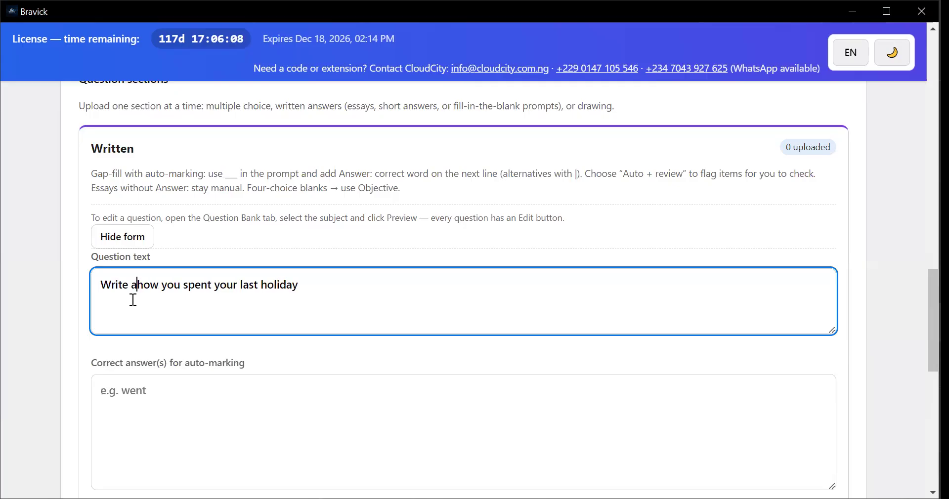
text(n es)
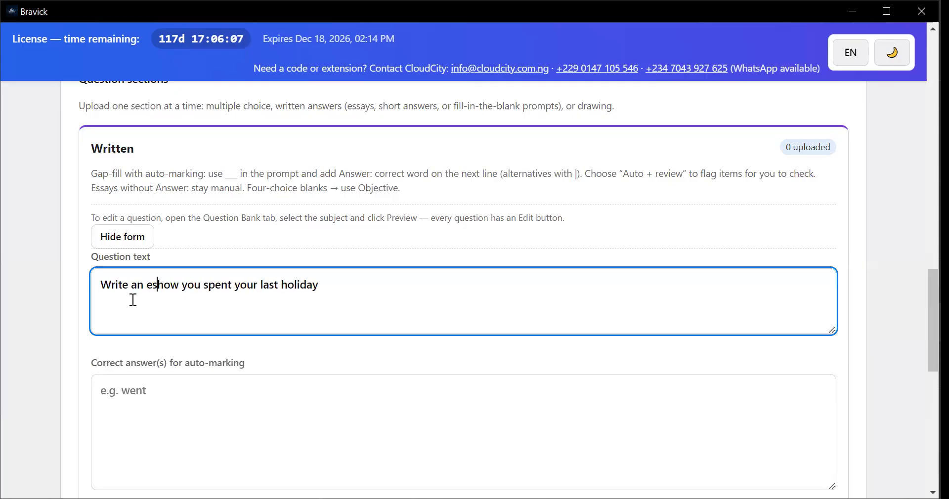
text(say on)
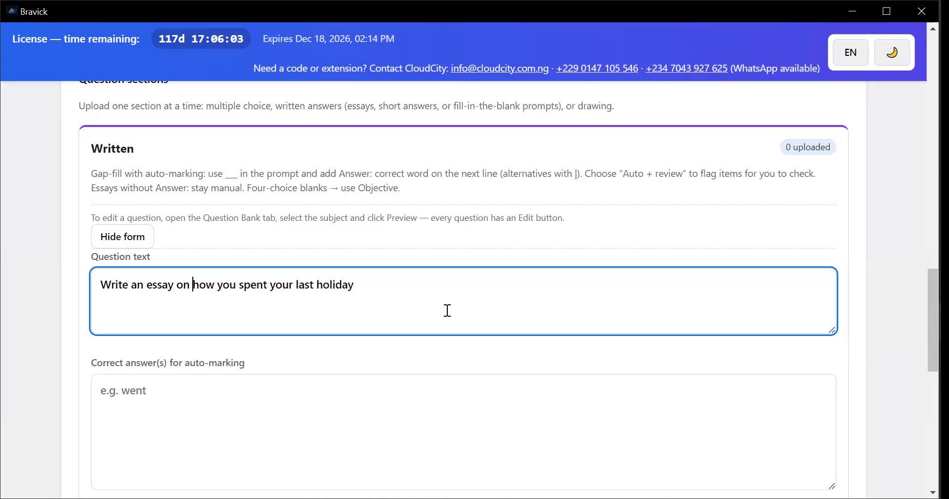
Set the essay question's marking mode to Manual marking only (no auto-grade) and save it with the answer field empty
click(220, 424)
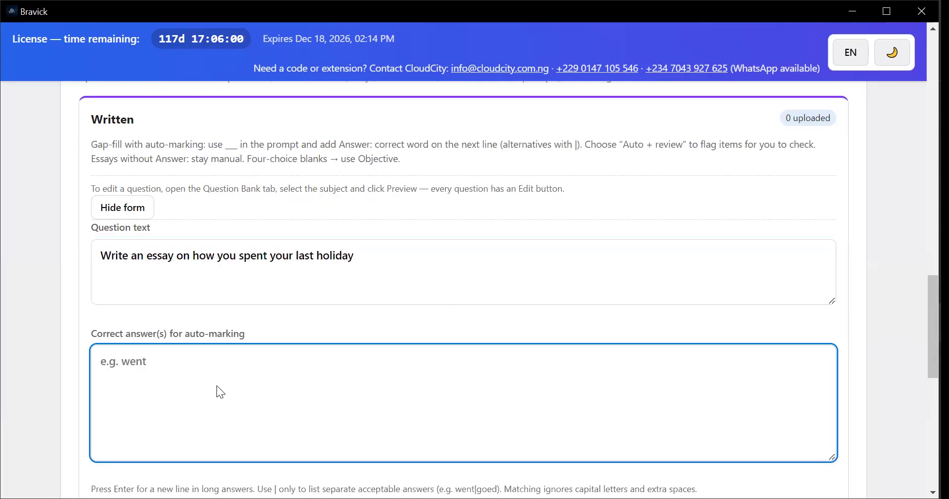
scroll(225, 289, down, 2)
scroll(224, 290, down, 1)
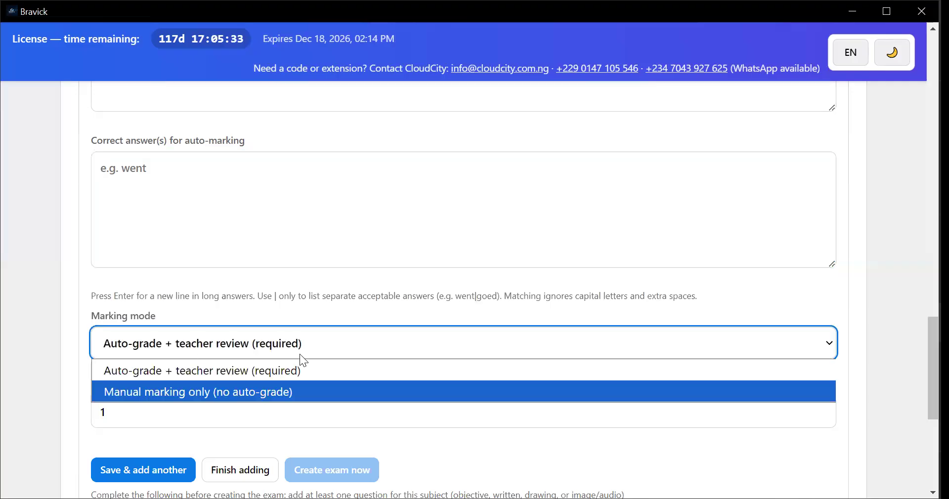
click(246, 381)
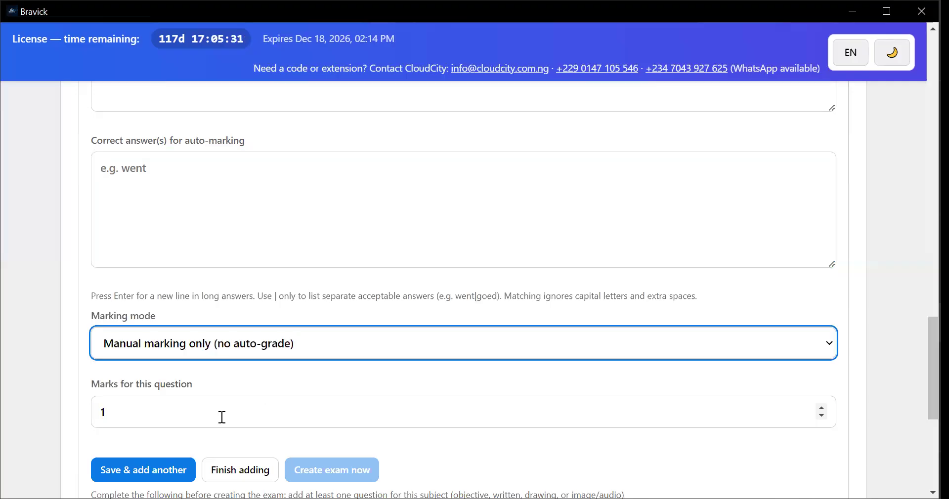
scroll(158, 391, down, 1)
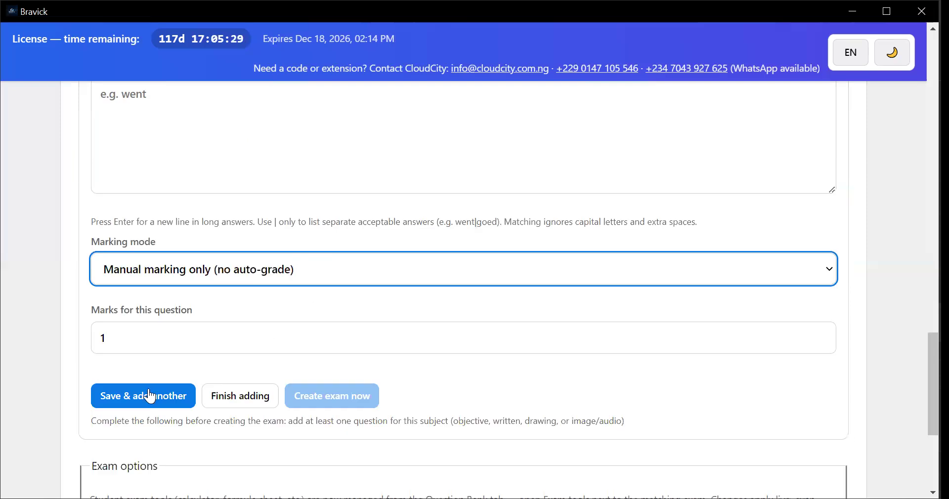
click(150, 402)
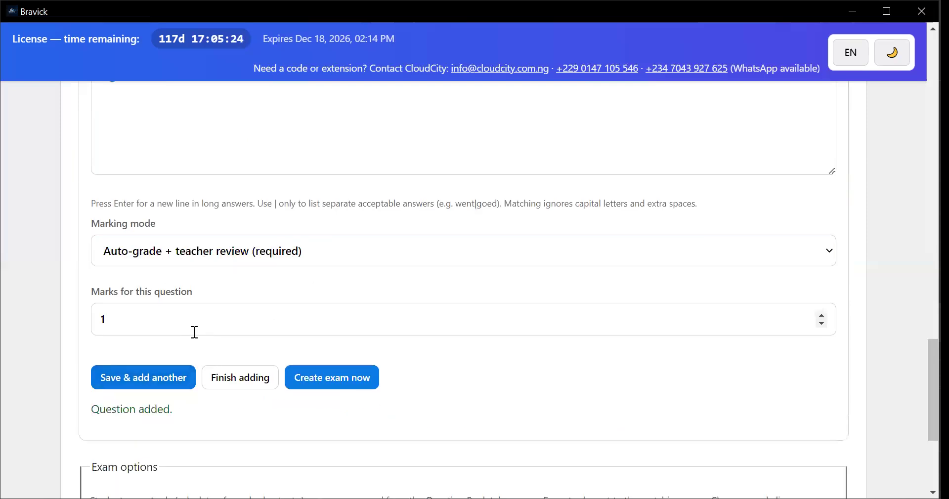
Review the exam options, the Written section's upload status and the sections available to include in the exam
scroll(194, 333, up, 3)
scroll(197, 337, down, 5)
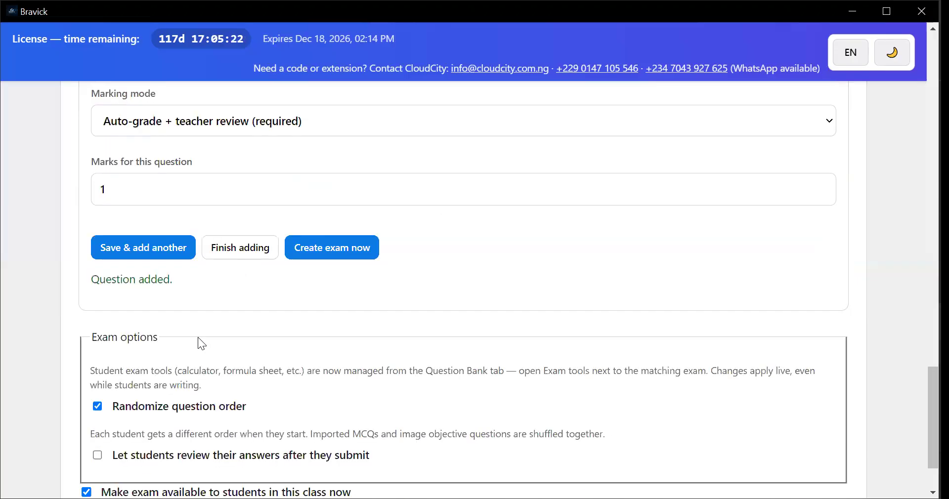
scroll(216, 333, down, 2)
scroll(219, 329, up, 8)
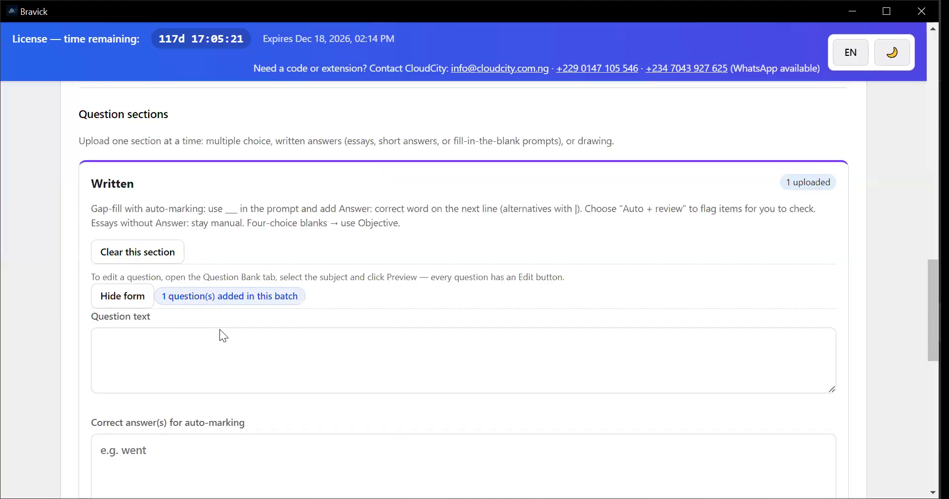
scroll(220, 330, down, 1)
scroll(219, 334, up, 4)
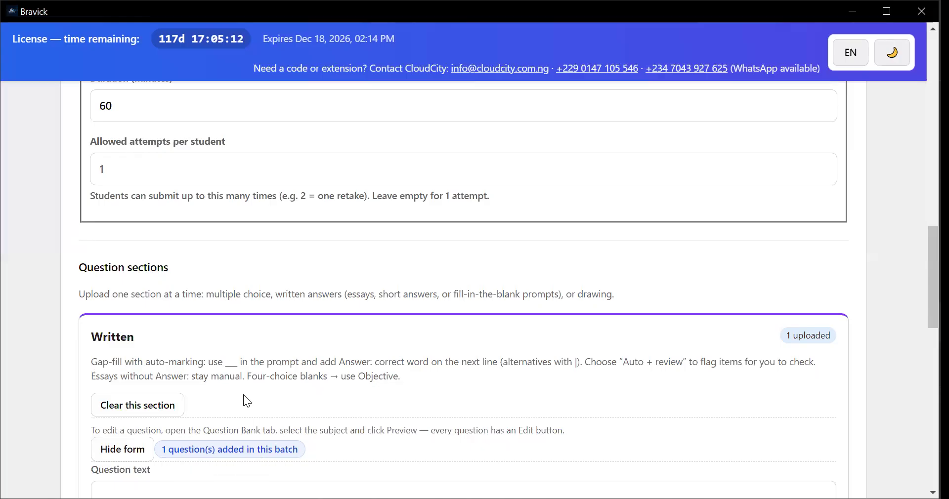
scroll(238, 380, up, 3)
scroll(437, 315, up, 4)
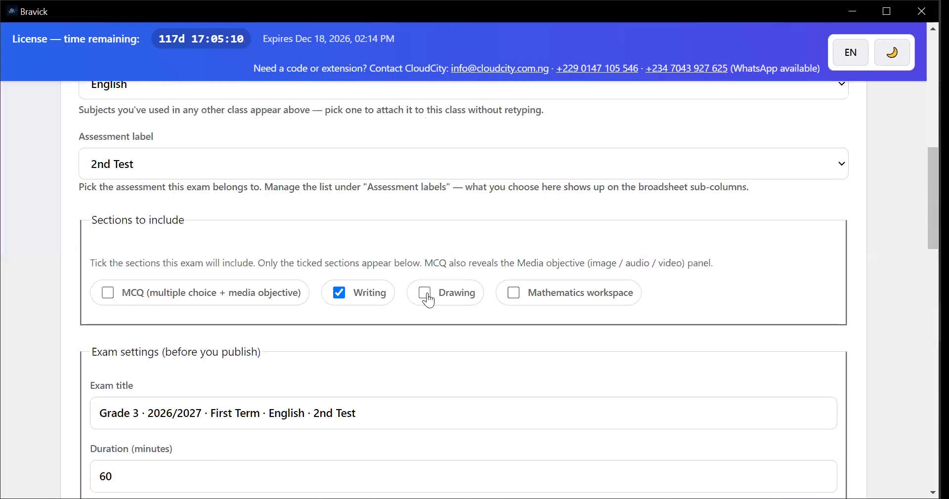
Include the Drawing section in the exam and examine its question text, marking note and marks fields
click(426, 297)
scroll(311, 366, down, 1)
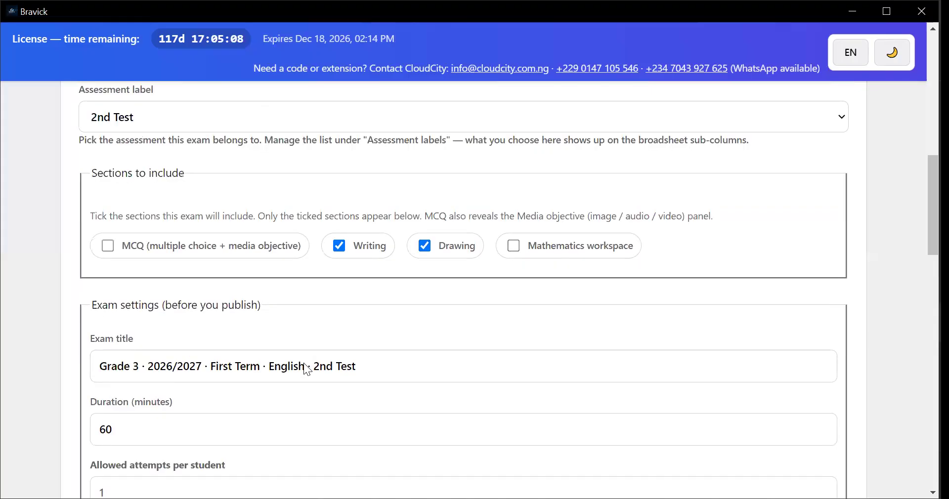
scroll(303, 367, down, 8)
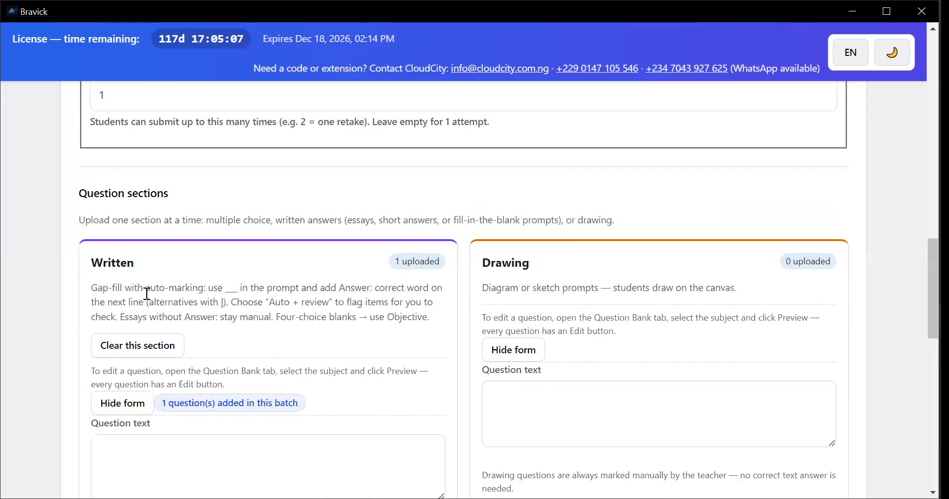
scroll(568, 311, down, 3)
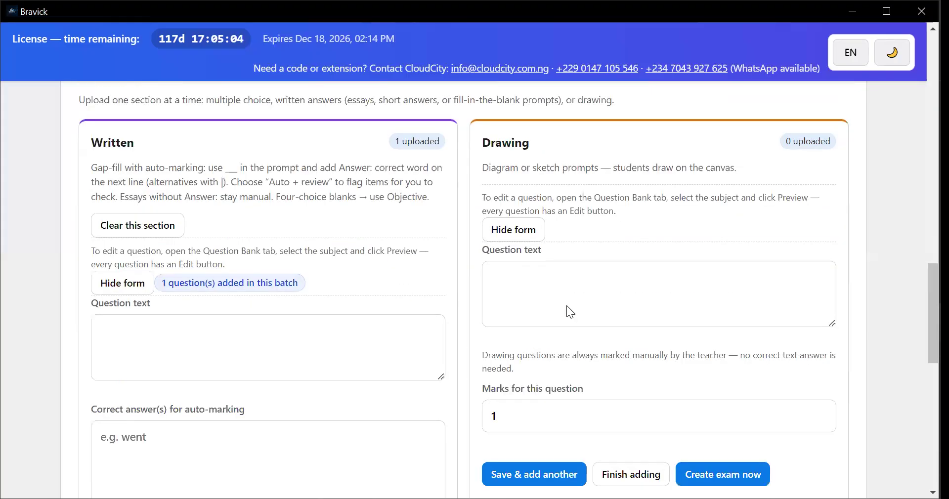
scroll(566, 305, up, 1)
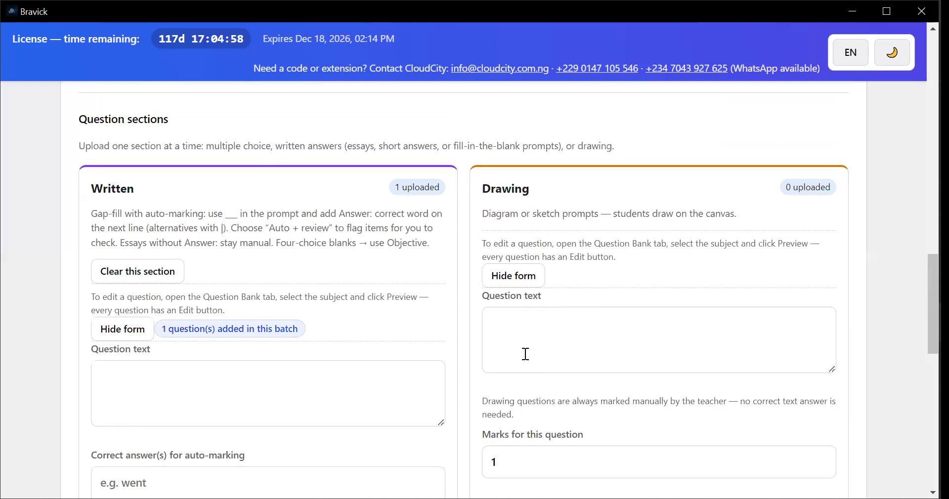
scroll(517, 336, down, 1)
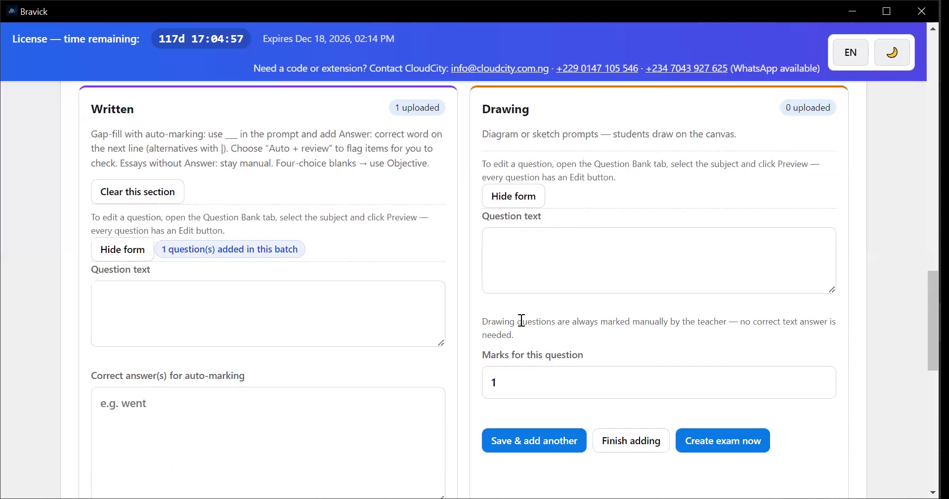
scroll(564, 366, down, 1)
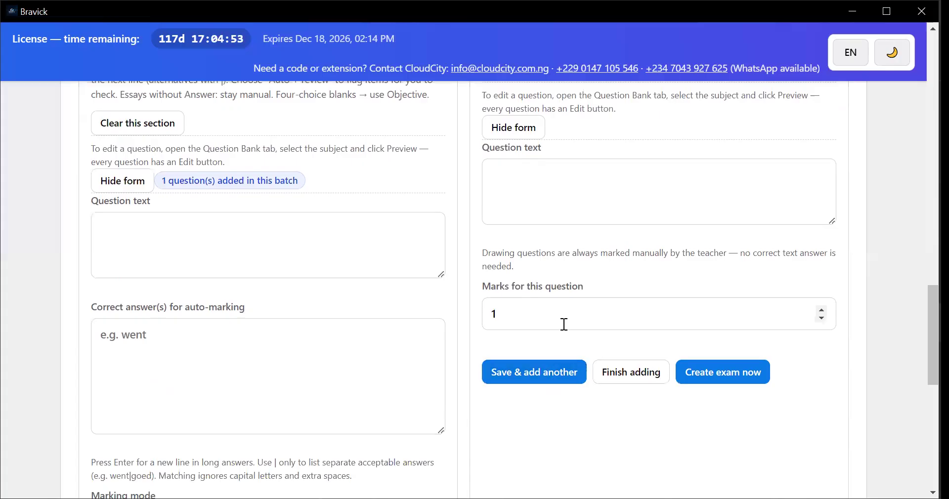
scroll(567, 323, up, 2)
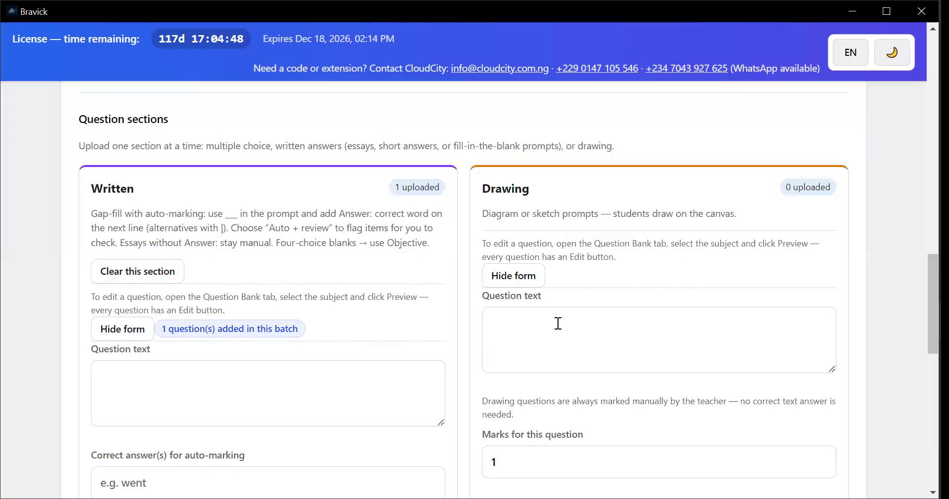
scroll(557, 324, up, 1)
scroll(558, 323, up, 3)
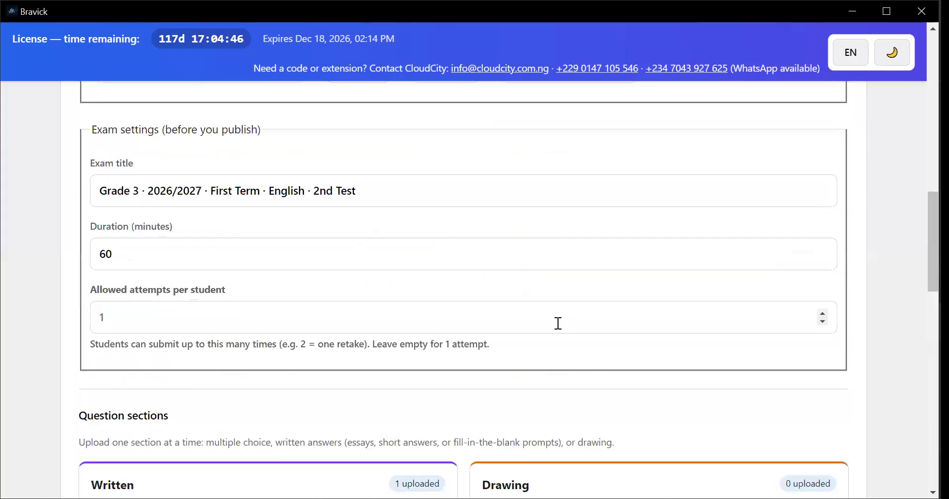
Include the Mathematics workspace section in the exam and examine its question form beside the Written and Drawing ones
scroll(557, 326, up, 4)
scroll(521, 296, down, 1)
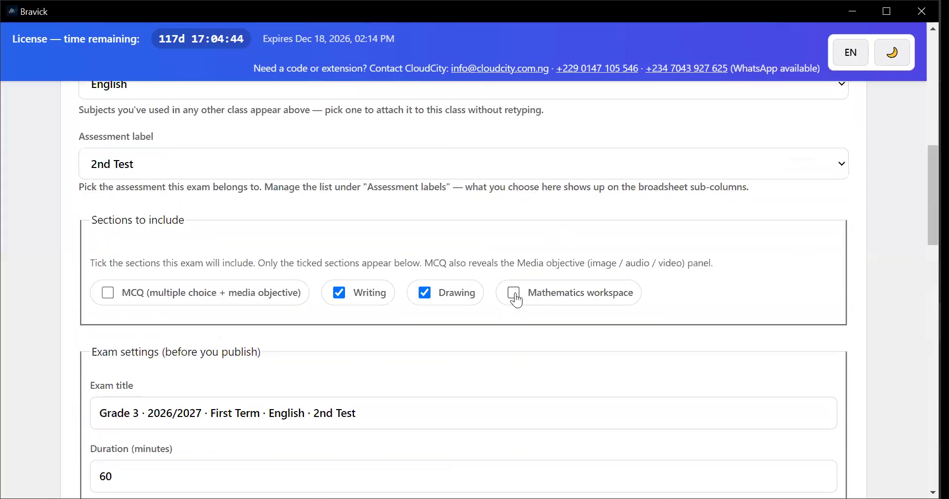
click(514, 294)
scroll(523, 332, down, 4)
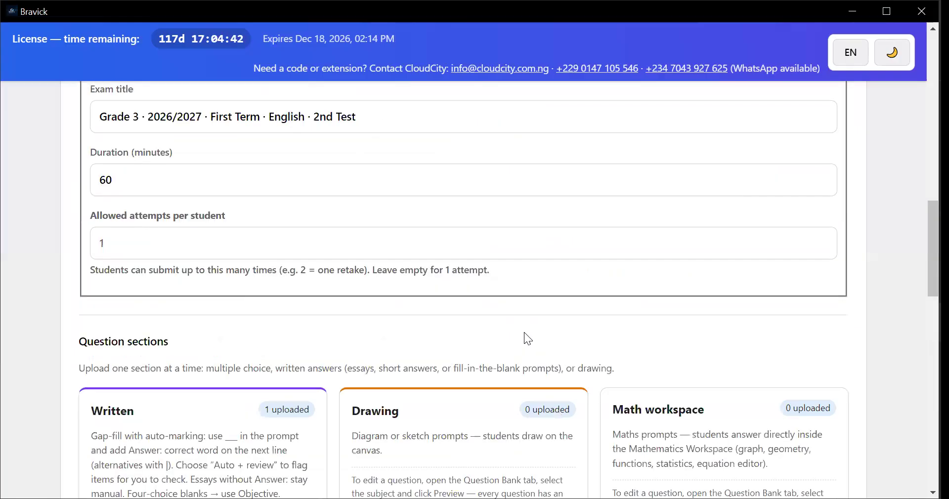
scroll(642, 320, down, 2)
scroll(649, 320, down, 2)
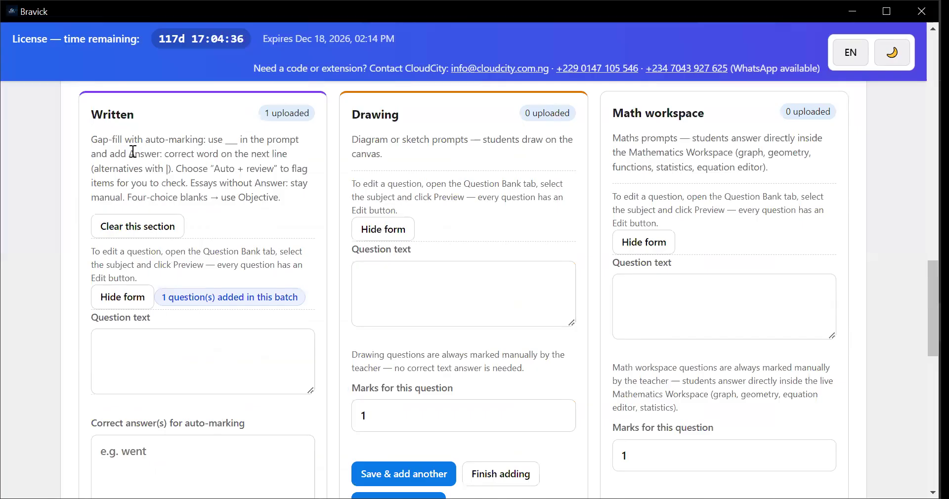
scroll(667, 297, down, 1)
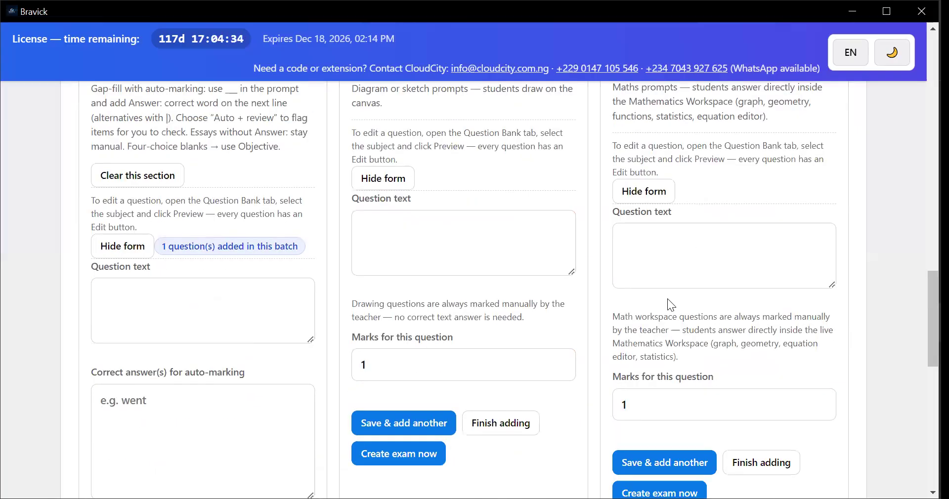
scroll(672, 291, down, 1)
scroll(678, 286, up, 1)
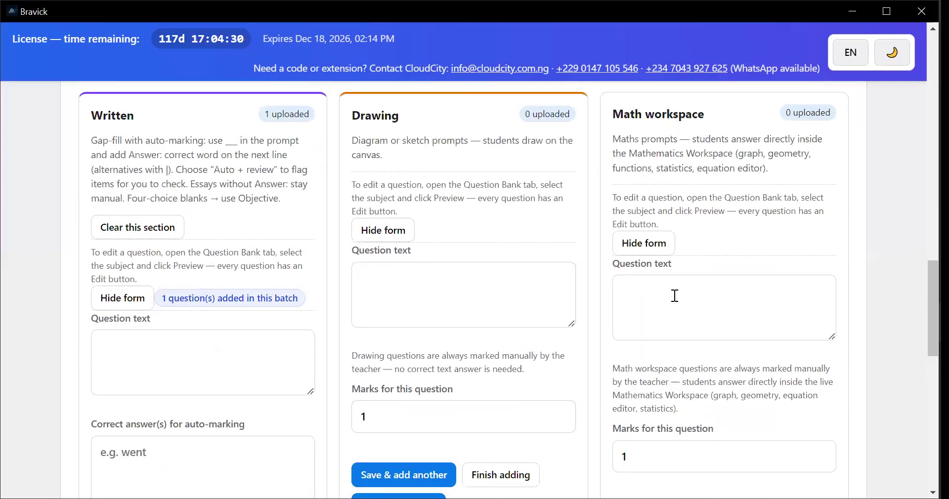
scroll(677, 252, up, 1)
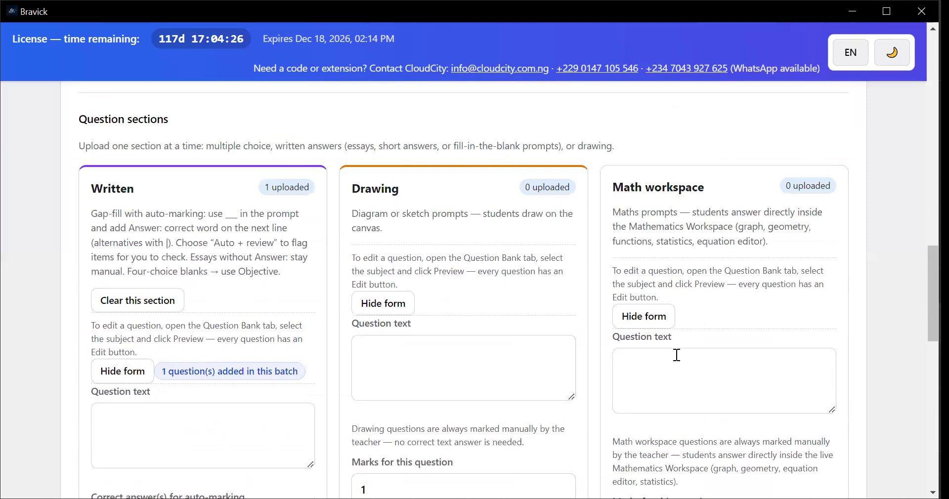
scroll(675, 353, down, 1)
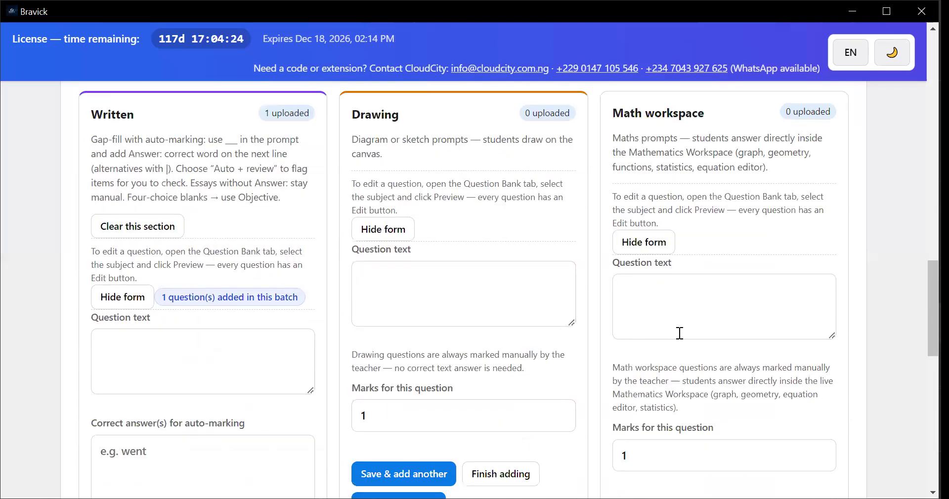
scroll(679, 330, down, 1)
scroll(691, 287, up, 1)
scroll(665, 300, up, 1)
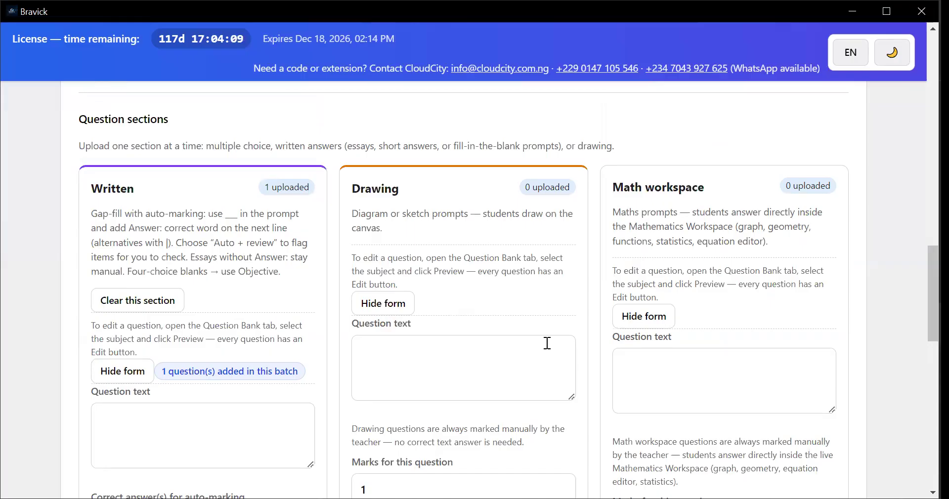
Remove the Mathematics workspace and Drawing sections from the exam and include the MCQ (multiple choice + media objective) section
scroll(580, 351, down, 3)
scroll(580, 352, up, 7)
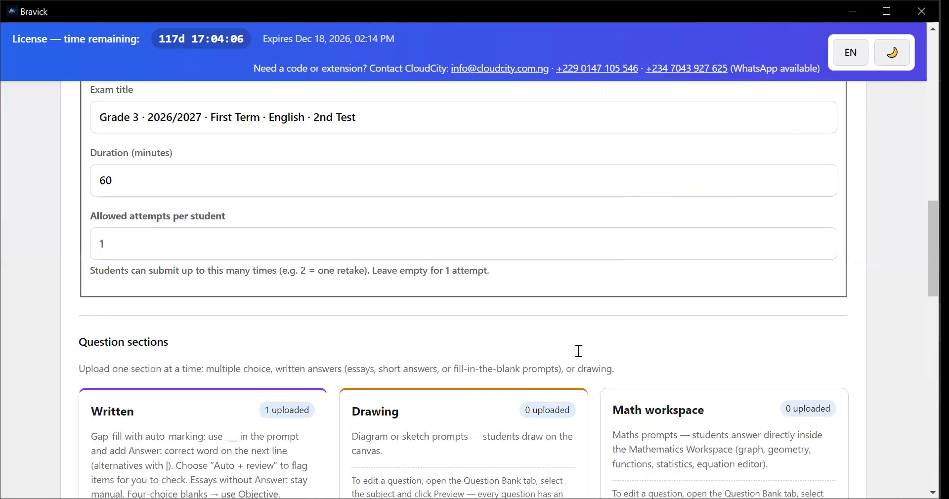
scroll(566, 346, up, 6)
scroll(560, 347, down, 7)
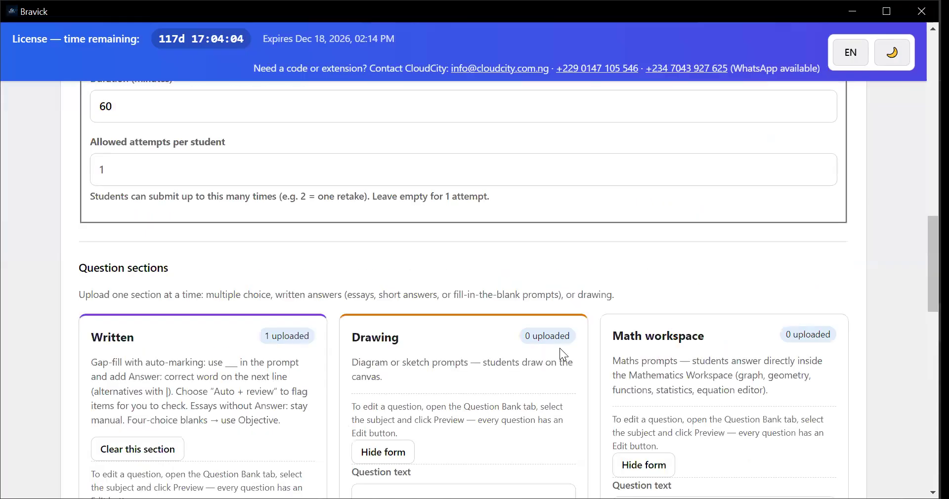
scroll(560, 348, up, 10)
scroll(492, 324, down, 3)
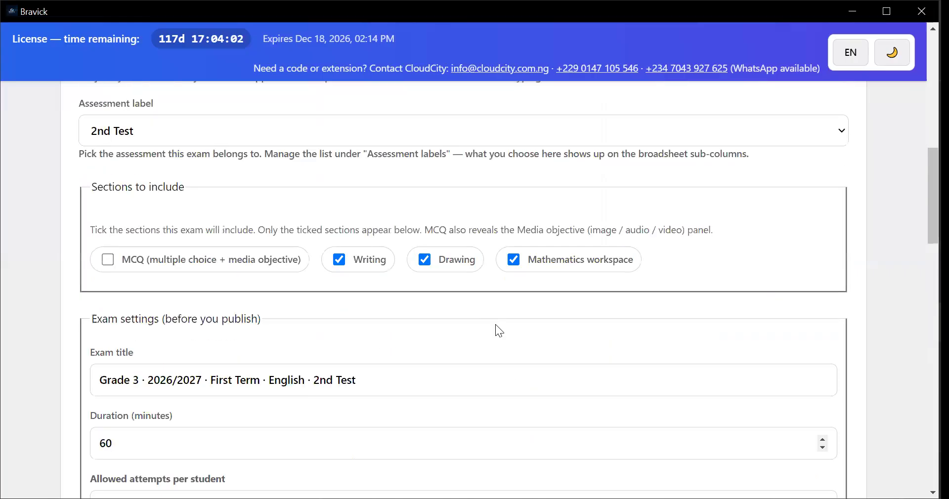
scroll(513, 302, up, 1)
click(512, 296)
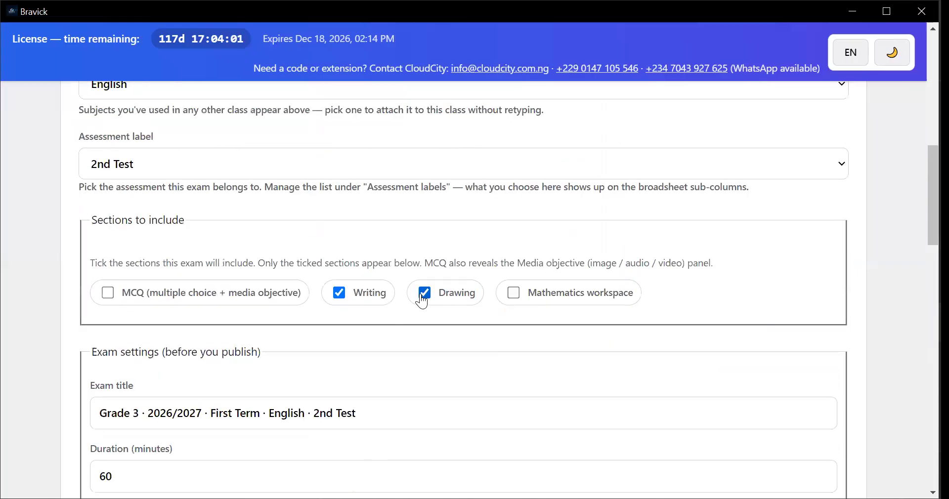
click(107, 293)
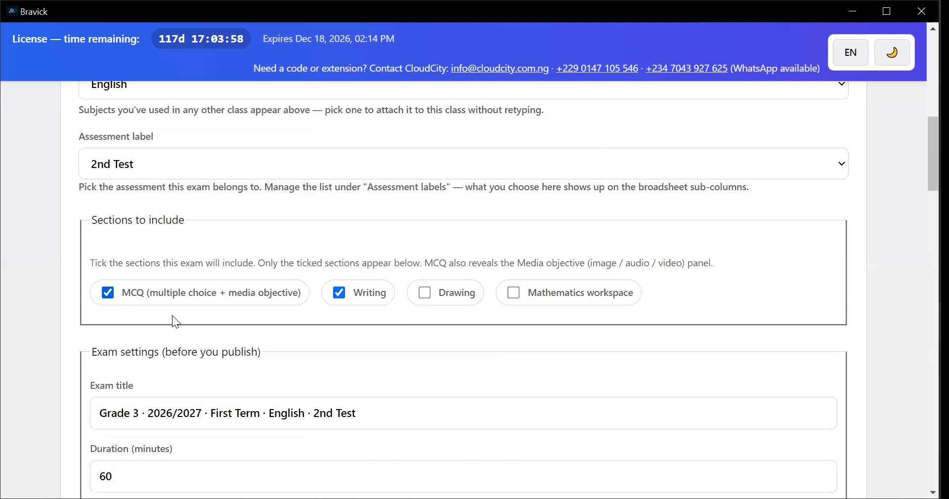
Examine the Objective (MCQ) import and manual entry options and the Media objective questions form
scroll(175, 315, down, 5)
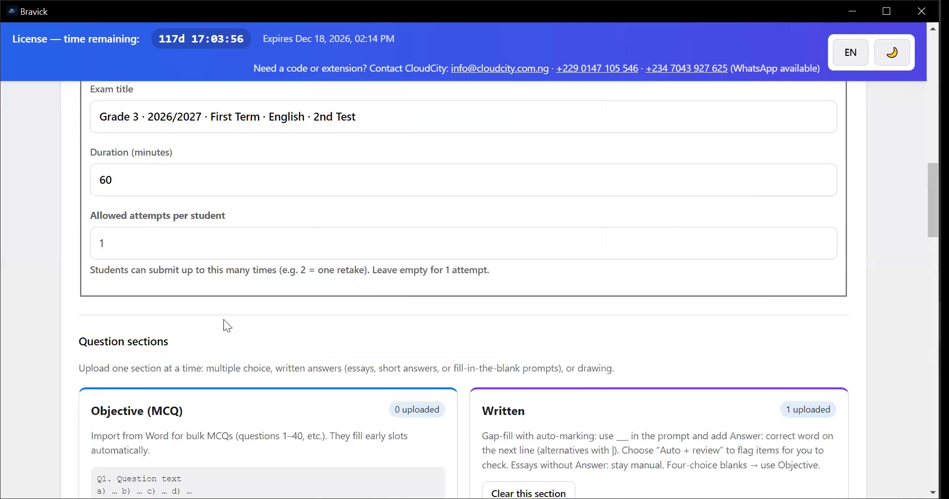
scroll(224, 324, down, 4)
scroll(227, 320, down, 2)
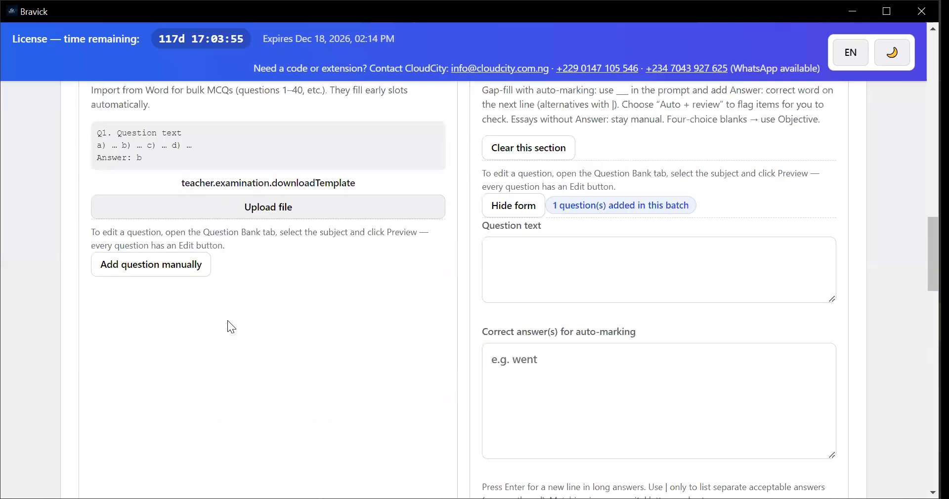
scroll(239, 332, up, 2)
scroll(280, 289, up, 1)
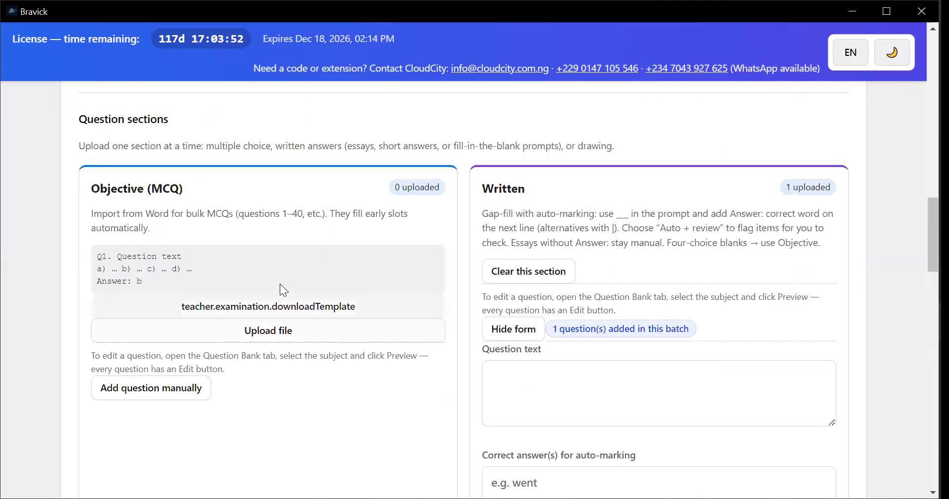
scroll(304, 238, down, 2)
scroll(307, 247, down, 1)
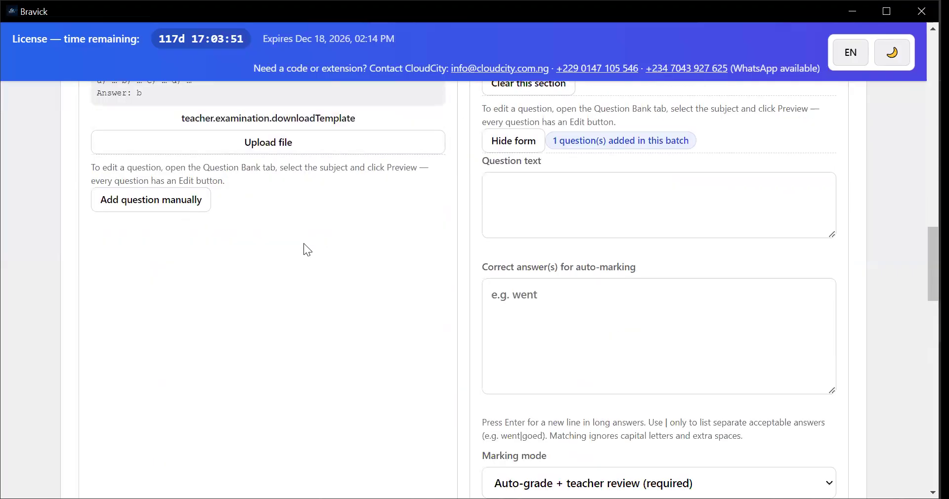
scroll(303, 247, down, 5)
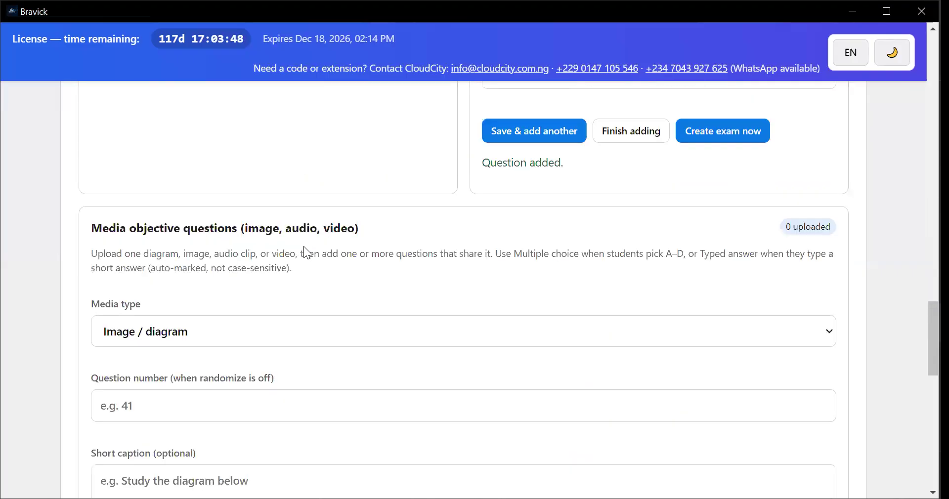
scroll(304, 243, down, 5)
scroll(304, 243, up, 3)
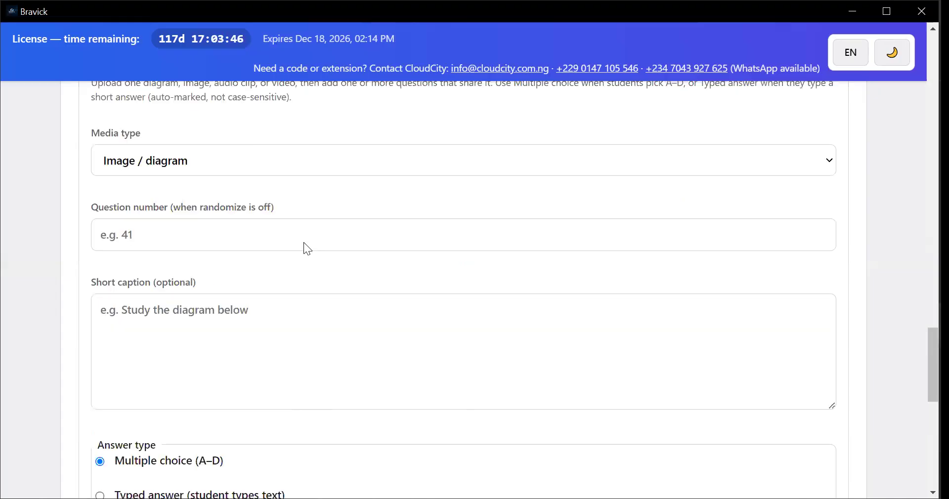
scroll(303, 243, up, 8)
scroll(303, 242, up, 4)
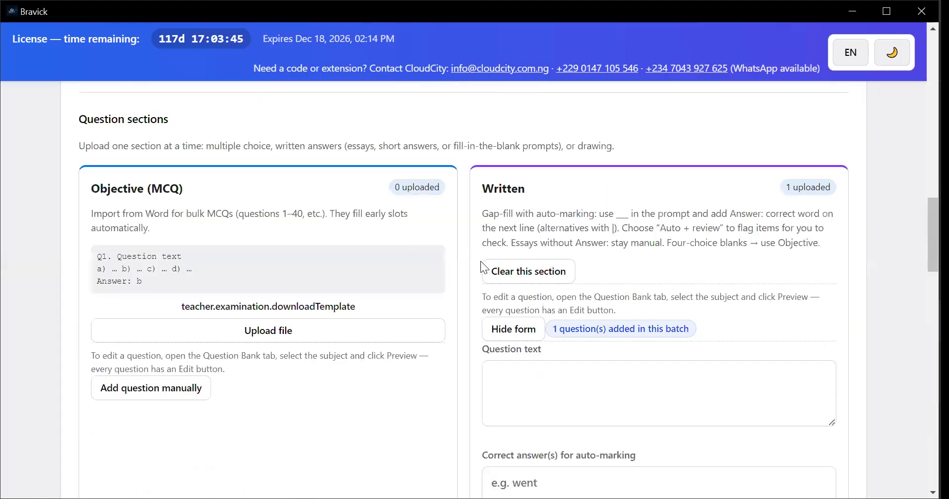
Review the sections included in the exam, its title, duration and attempts settings, and the MCQ file upload area
scroll(249, 262, up, 1)
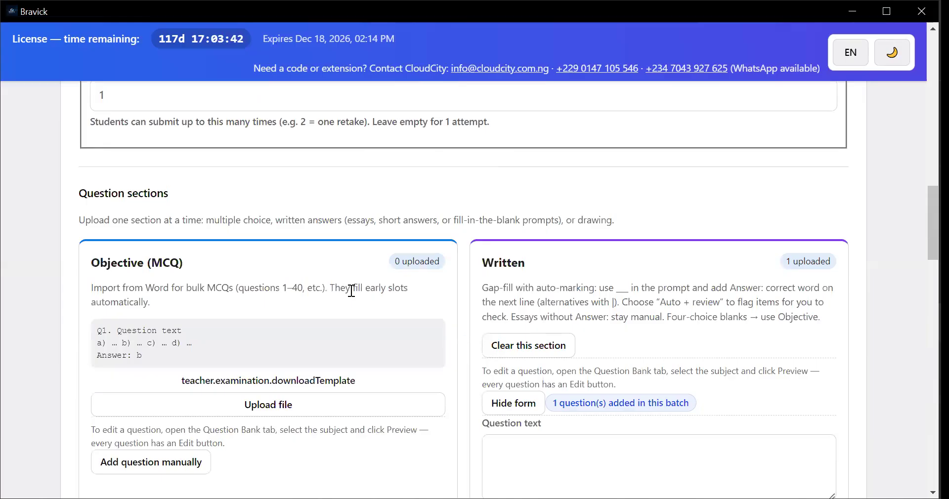
scroll(349, 290, up, 4)
scroll(311, 242, up, 2)
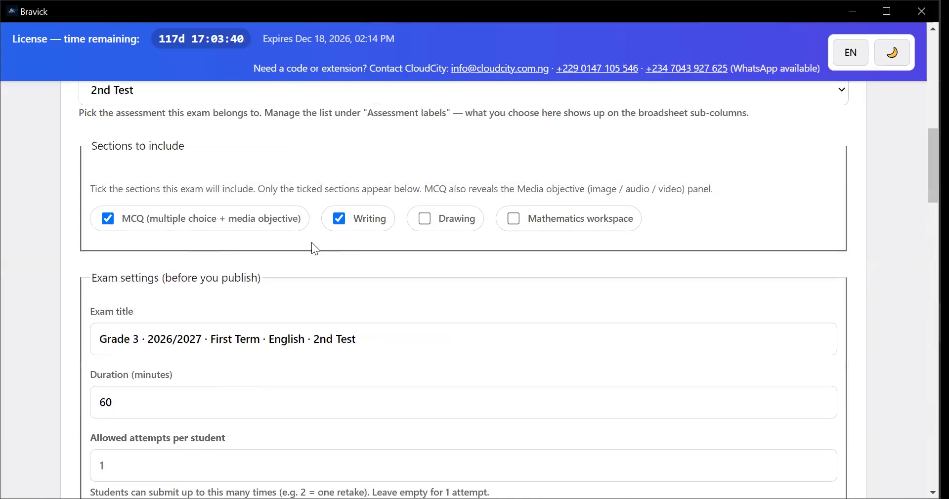
scroll(323, 271, down, 1)
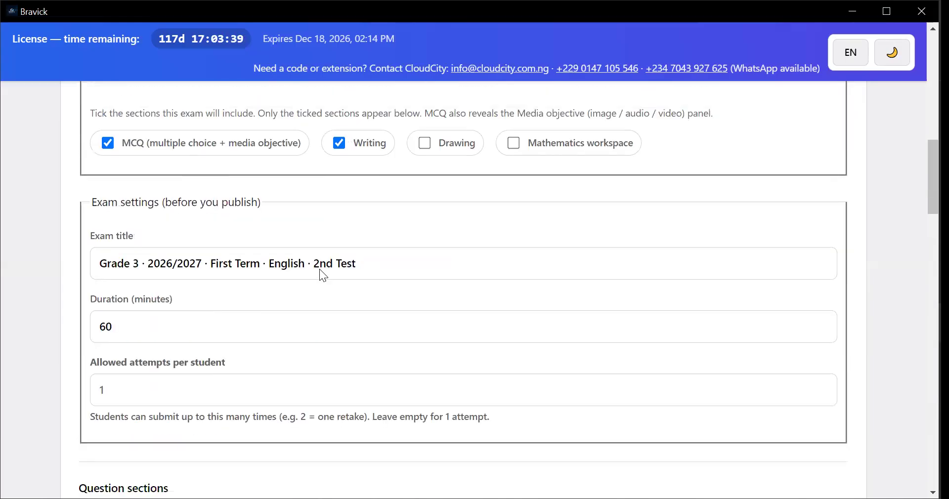
scroll(311, 269, down, 3)
scroll(309, 272, down, 3)
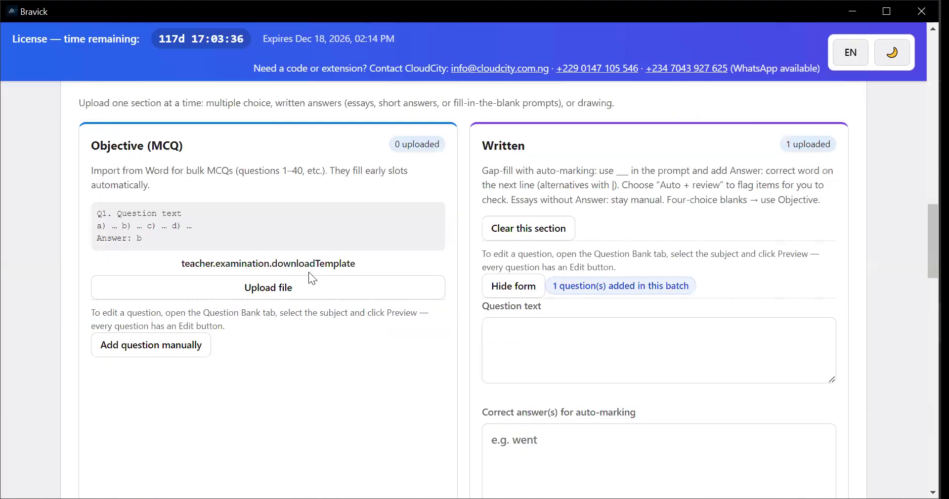
scroll(312, 278, up, 2)
scroll(308, 273, up, 3)
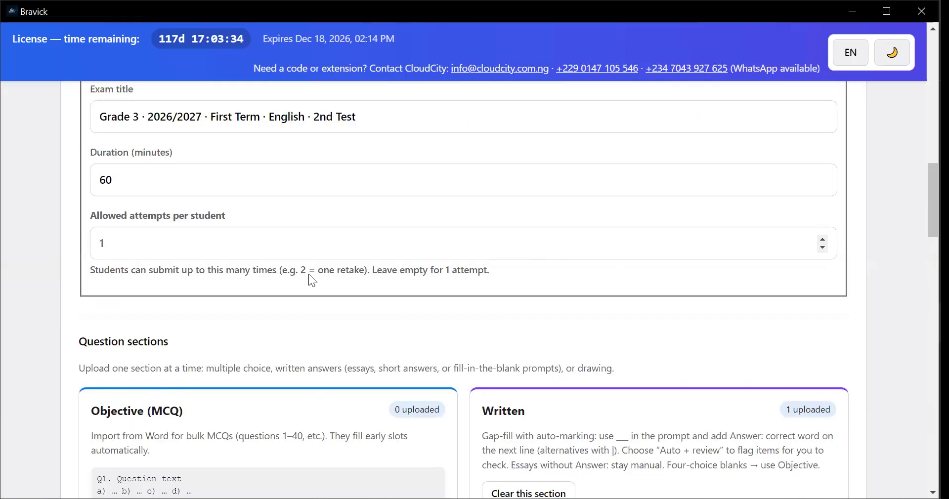
scroll(311, 280, down, 10)
scroll(309, 275, down, 3)
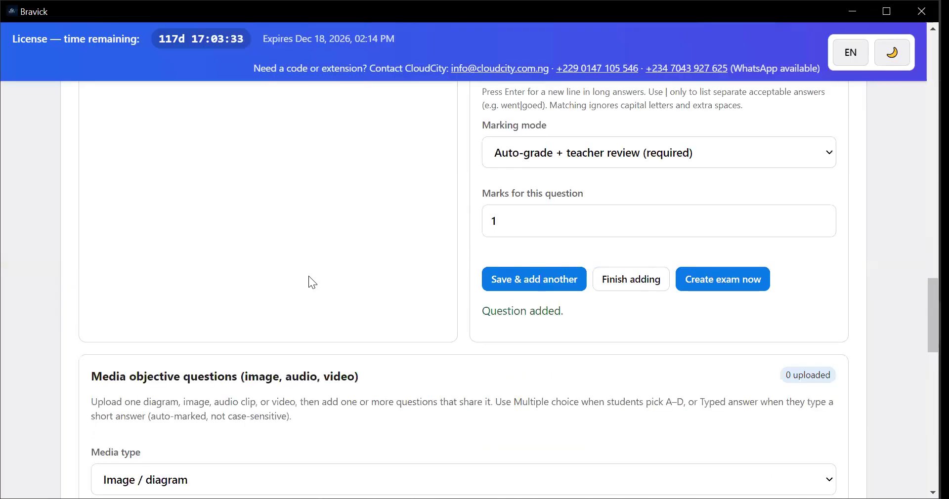
scroll(308, 277, up, 11)
scroll(256, 341, down, 3)
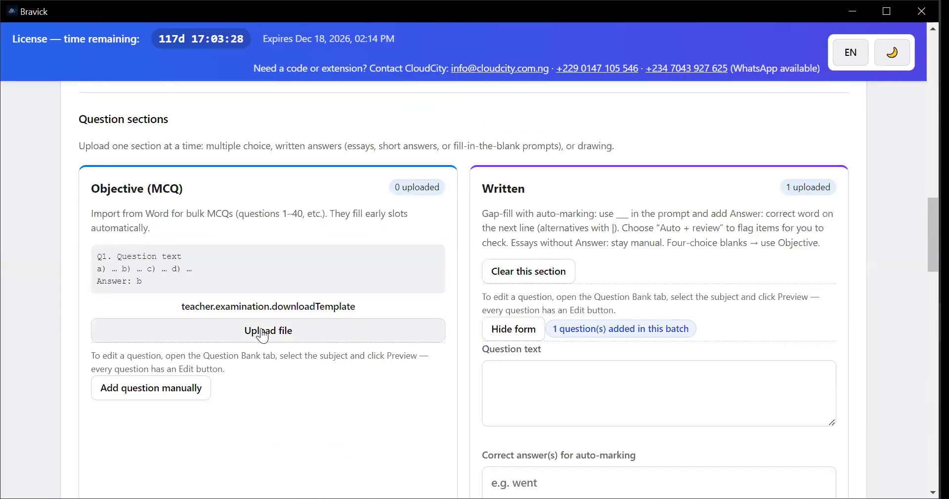
Import the multiple-choice questions into the Objective (MCQ) section from the English Word file in the desktop's CBT QUEST folder
click(261, 330)
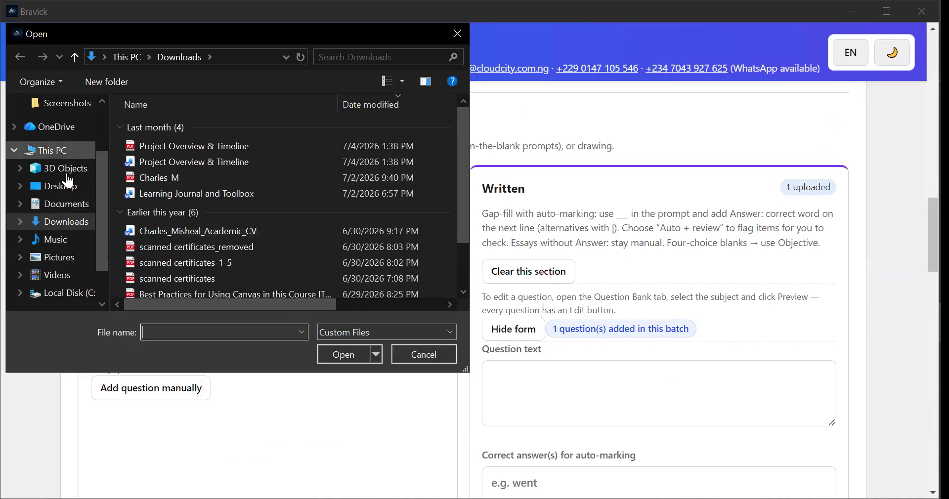
scroll(69, 165, up, 2)
scroll(70, 153, up, 1)
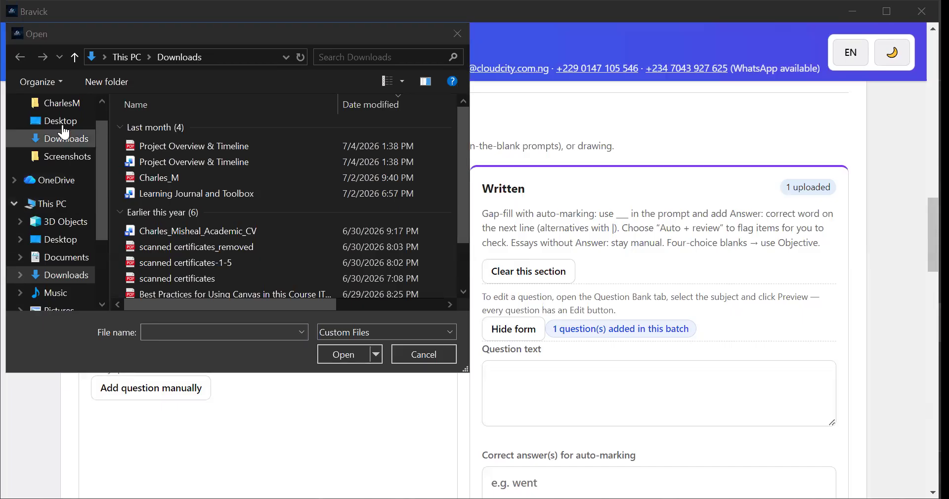
click(64, 125)
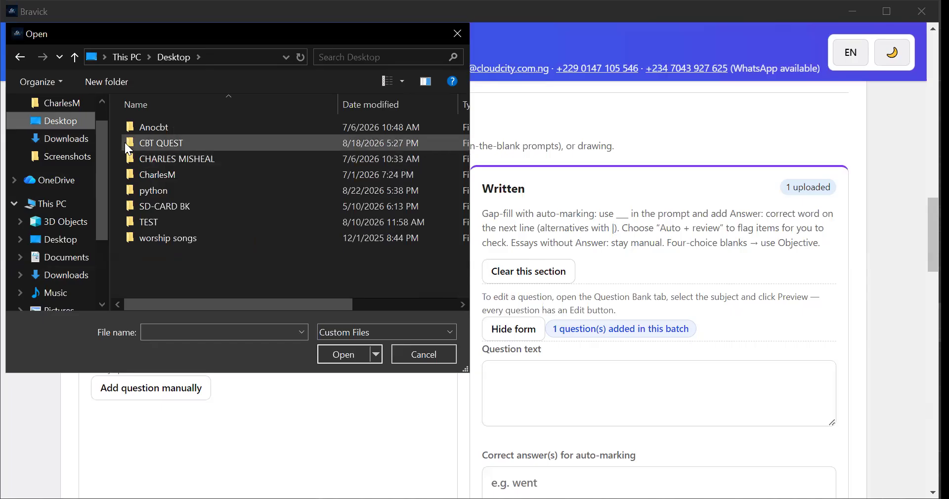
click(125, 143)
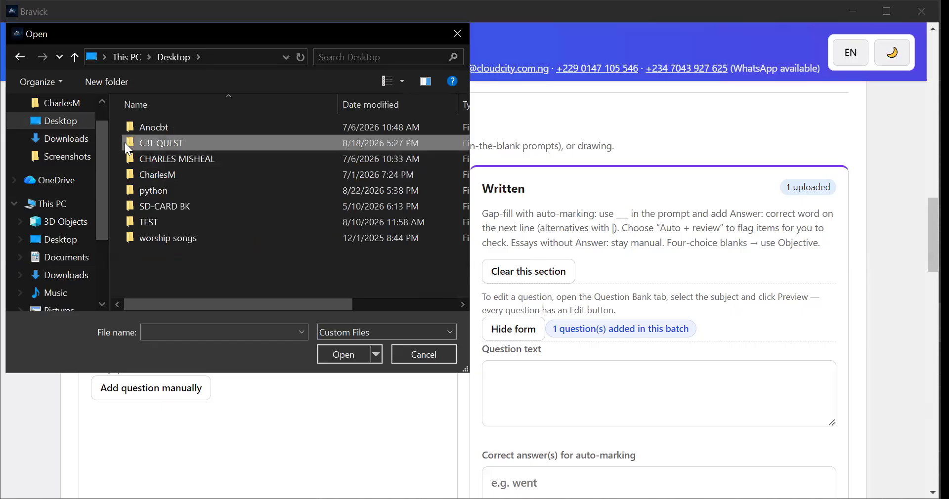
double_click(125, 142)
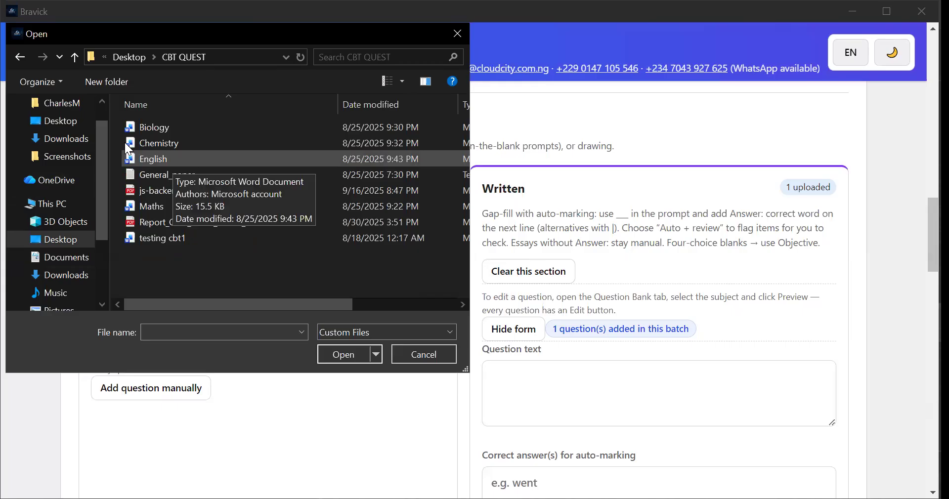
click(131, 158)
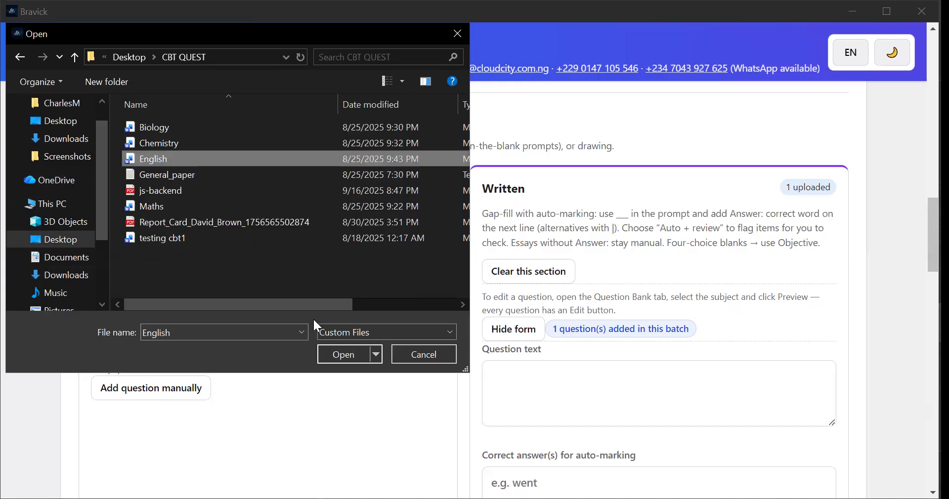
click(336, 355)
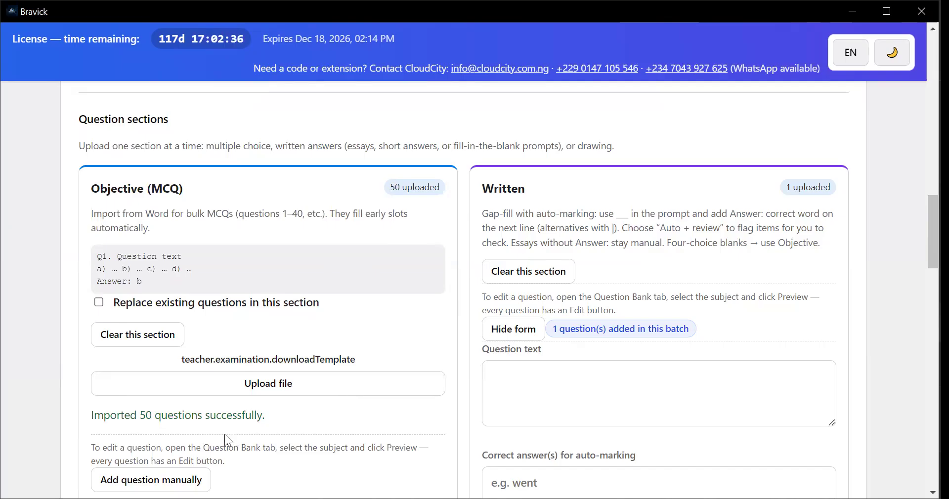
Create the Grade 3 English 2nd Test examination with randomized question order and immediate availability to students in the class
scroll(246, 418, down, 2)
scroll(245, 416, down, 4)
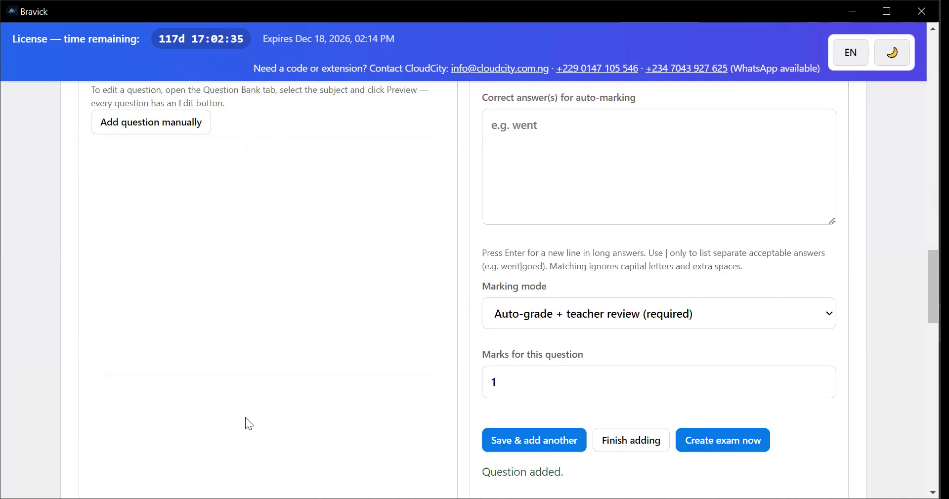
scroll(245, 417, down, 6)
scroll(243, 417, down, 8)
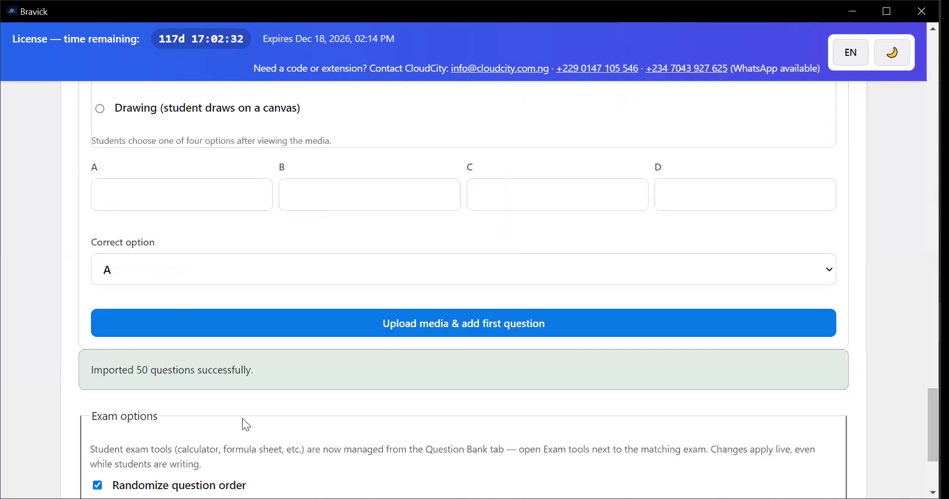
scroll(203, 417, down, 3)
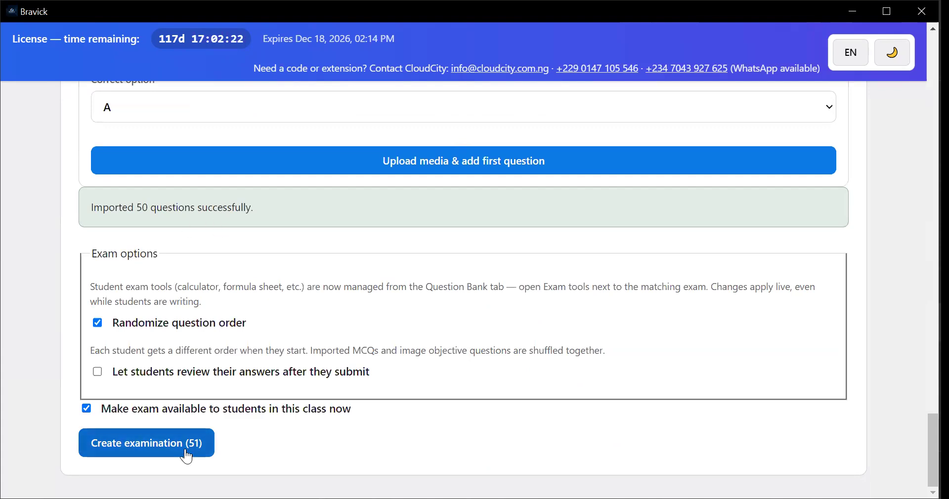
click(156, 447)
scroll(106, 295, down, 5)
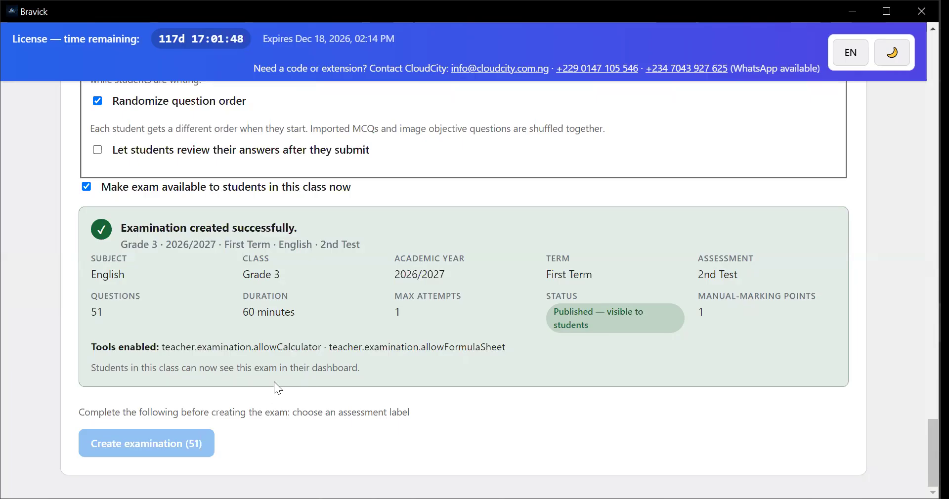
Review the Examination Creation form again, from its class settings through the question sections to the exam options
scroll(271, 383, up, 15)
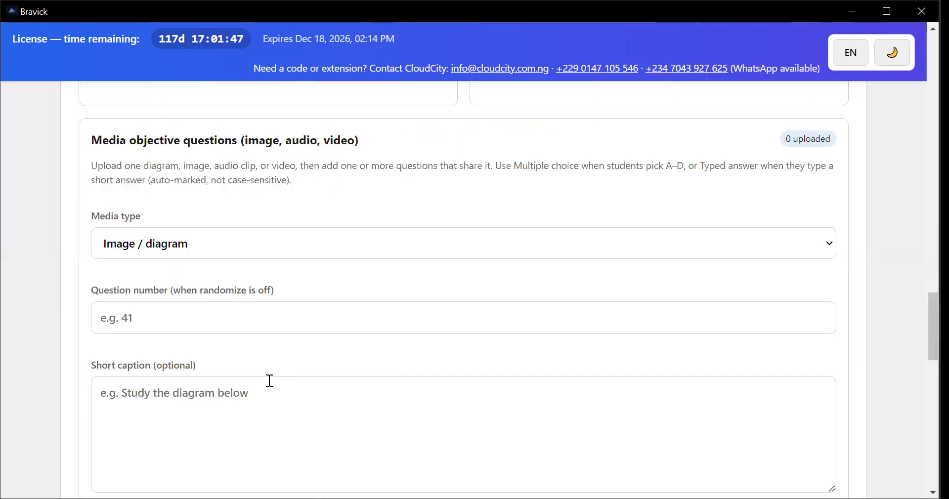
scroll(269, 380, up, 5)
scroll(268, 379, up, 5)
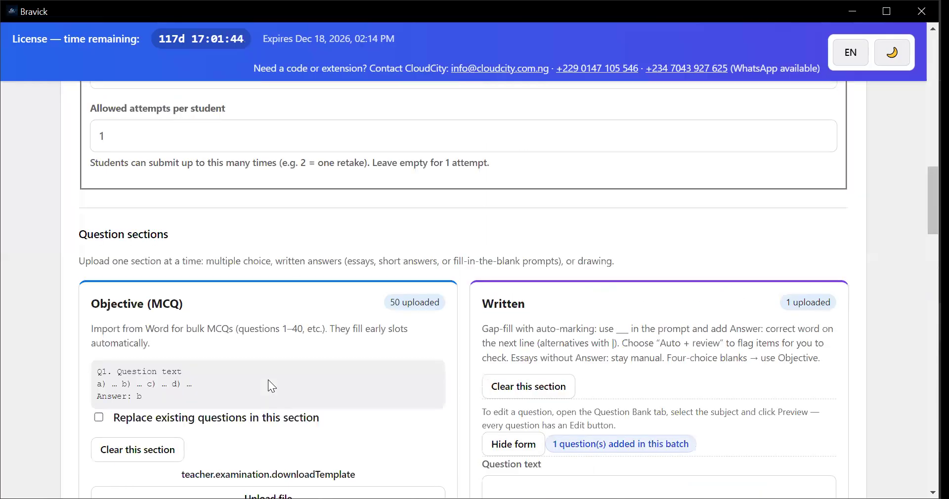
scroll(268, 382, up, 5)
scroll(270, 381, up, 6)
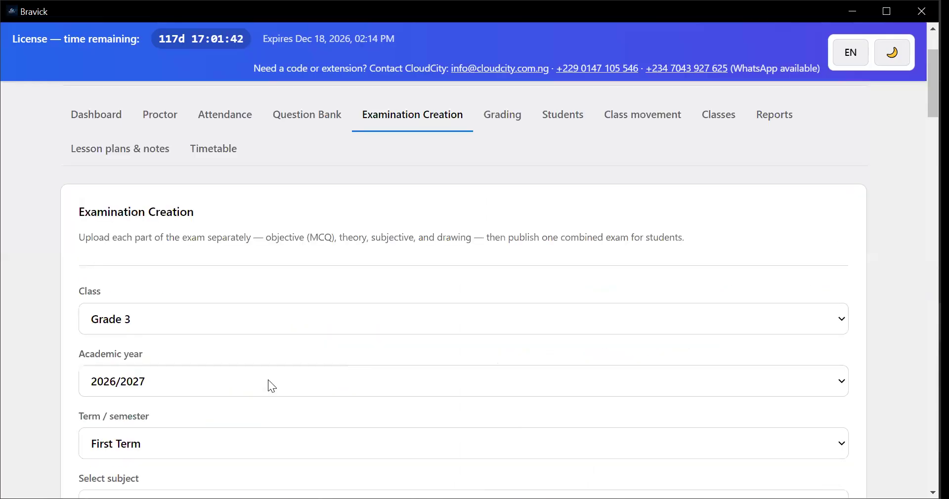
scroll(270, 385, up, 3)
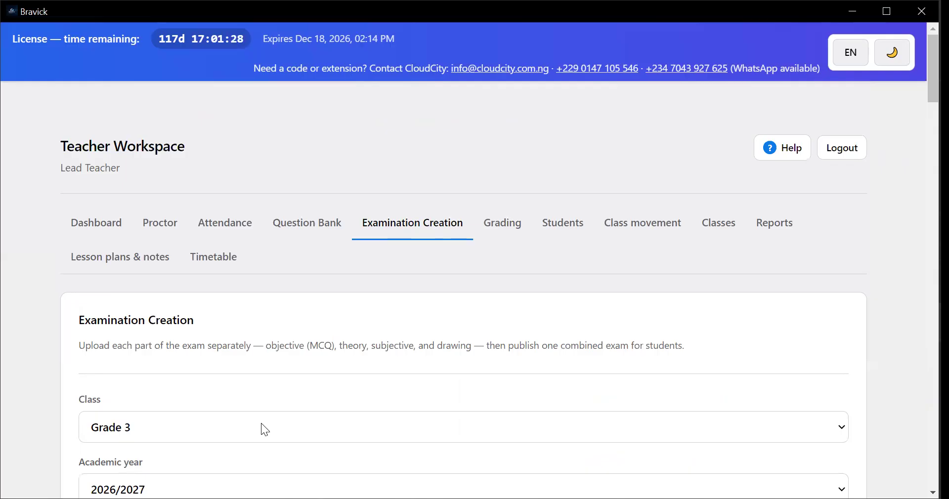
scroll(321, 445, down, 1)
scroll(372, 422, down, 15)
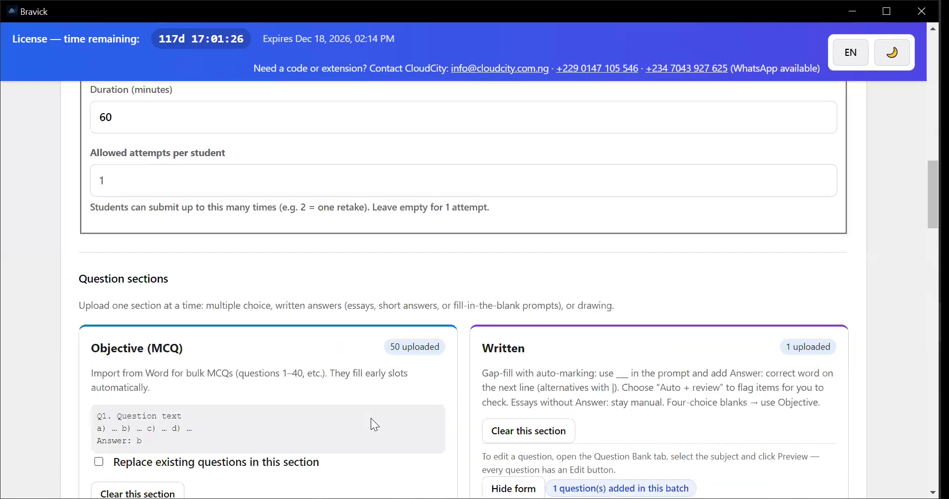
scroll(371, 418, down, 8)
scroll(371, 418, down, 8)
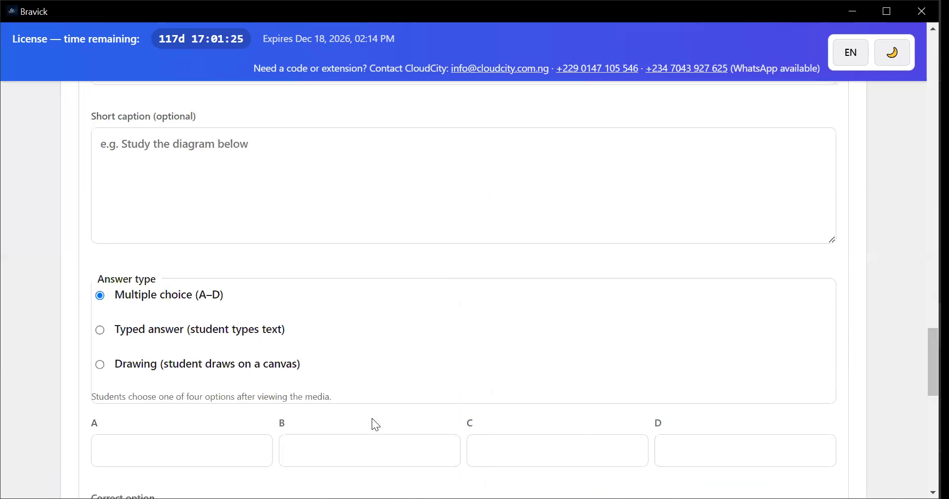
scroll(371, 418, down, 8)
scroll(370, 416, up, 6)
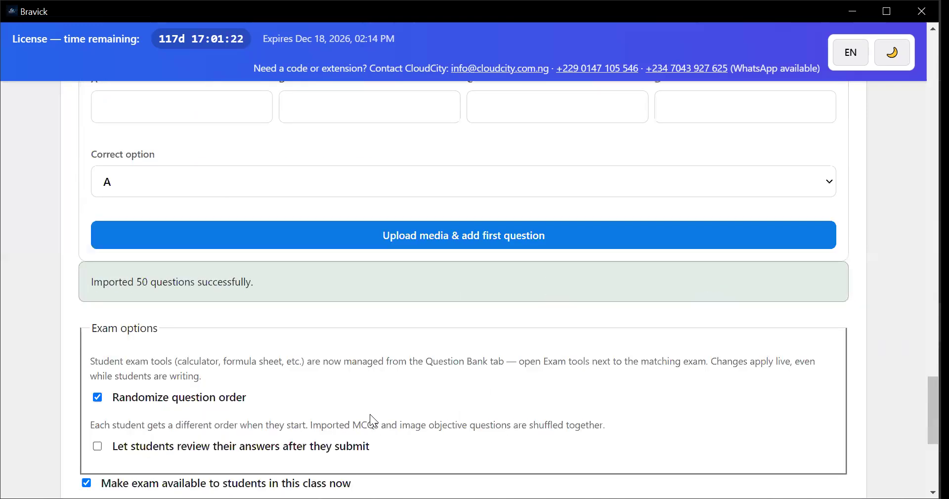
scroll(369, 413, up, 12)
scroll(371, 413, up, 8)
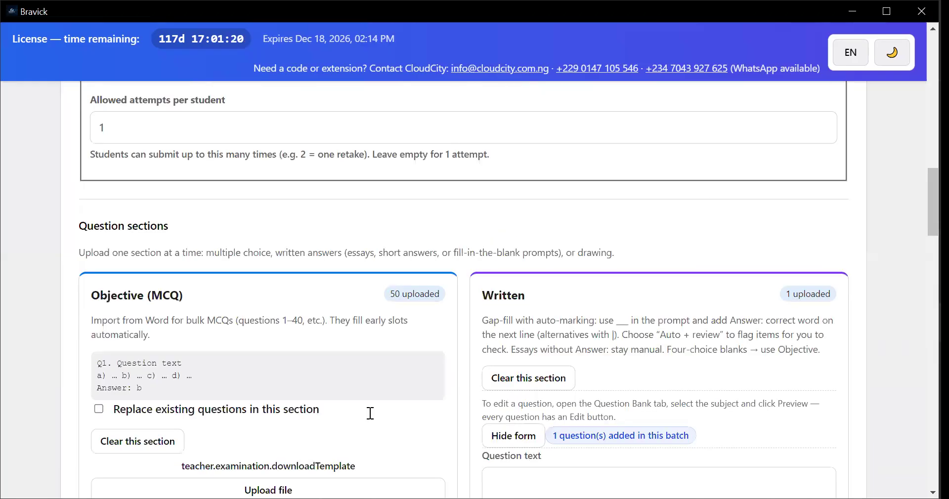
scroll(370, 413, up, 12)
scroll(369, 414, up, 4)
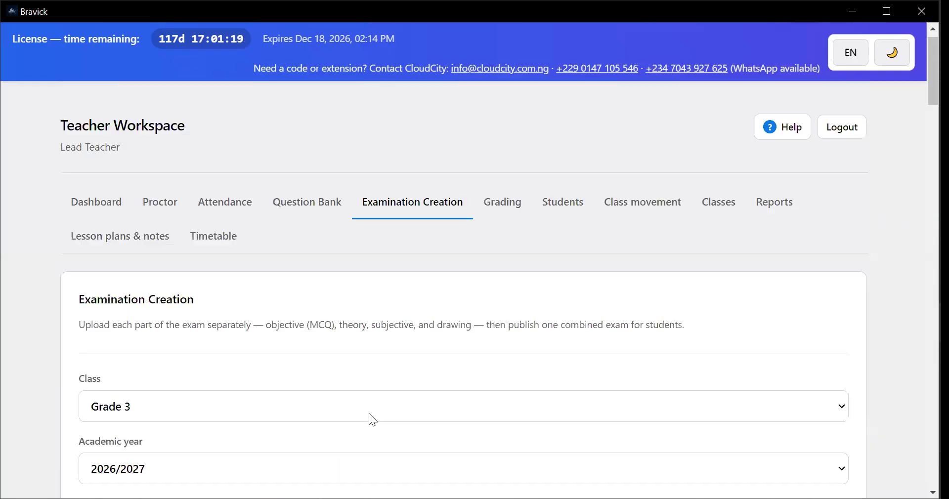
scroll(368, 413, up, 1)
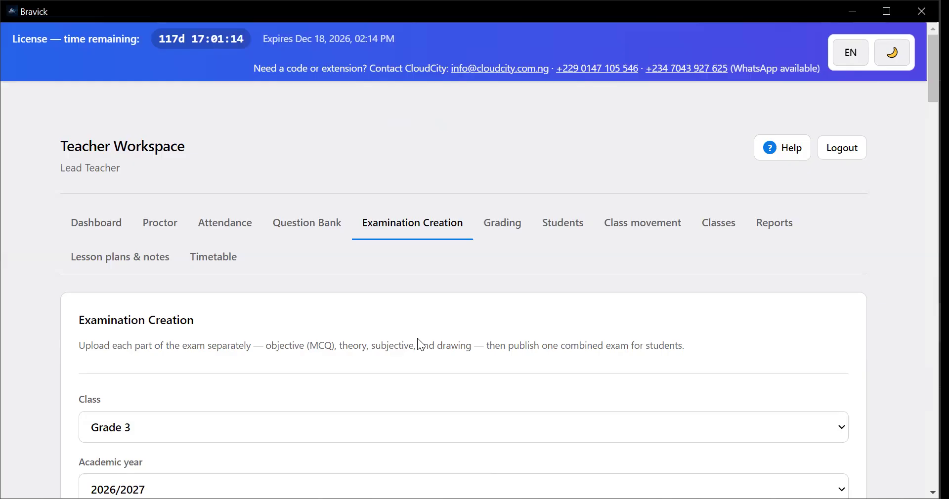
In Grading, show the assessments for Grade 1, 2025/2026, First Term, of the student with auto-graded submissions
click(502, 230)
scroll(470, 288, down, 2)
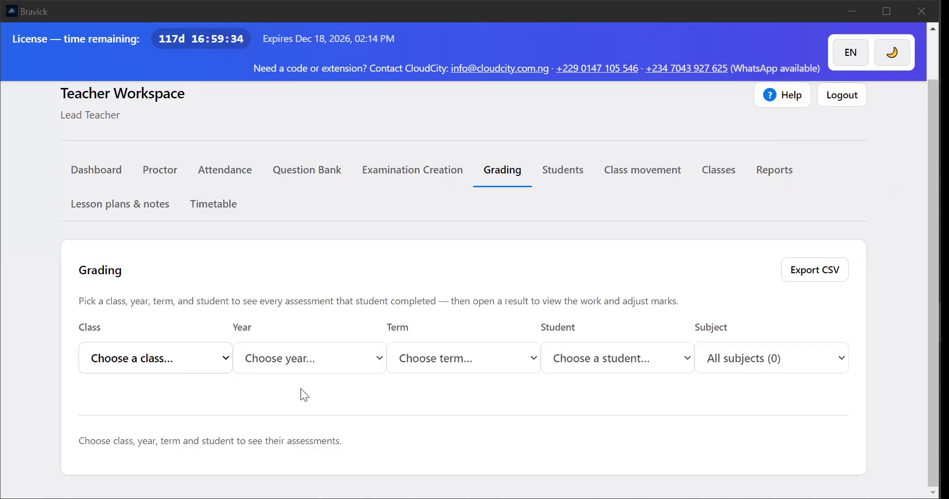
click(335, 367)
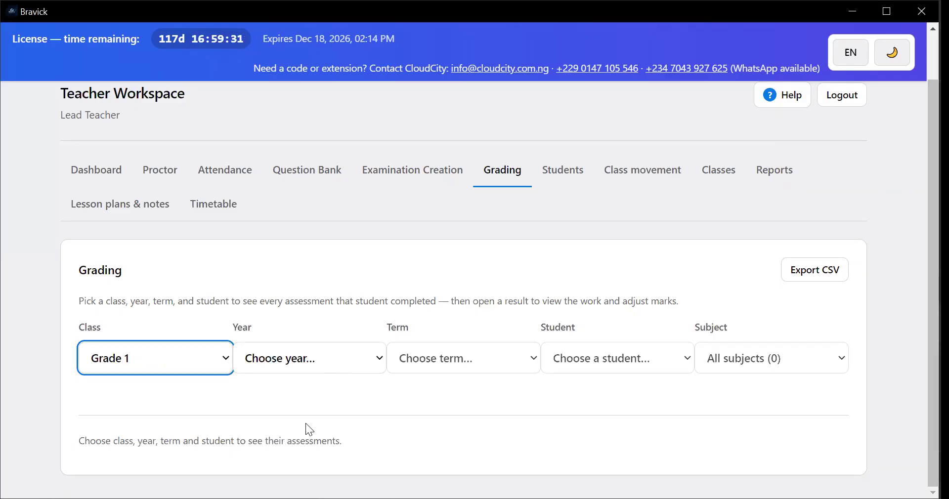
click(430, 424)
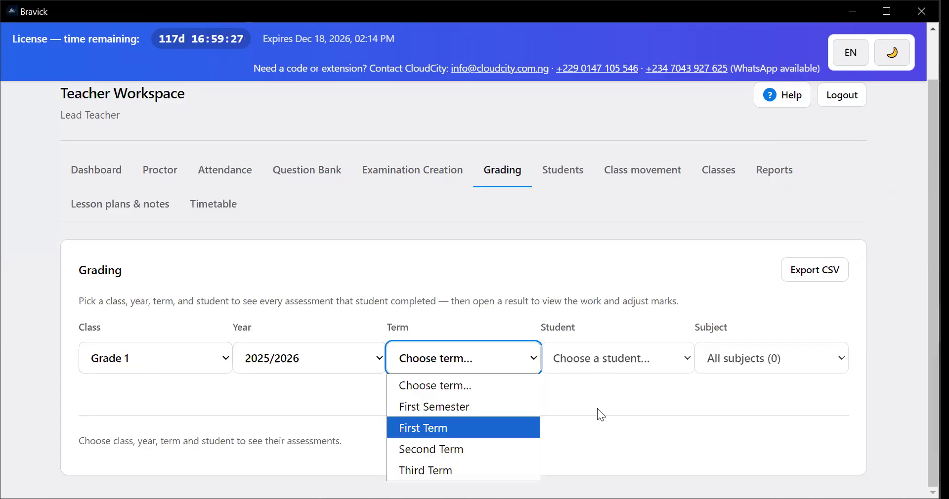
click(599, 363)
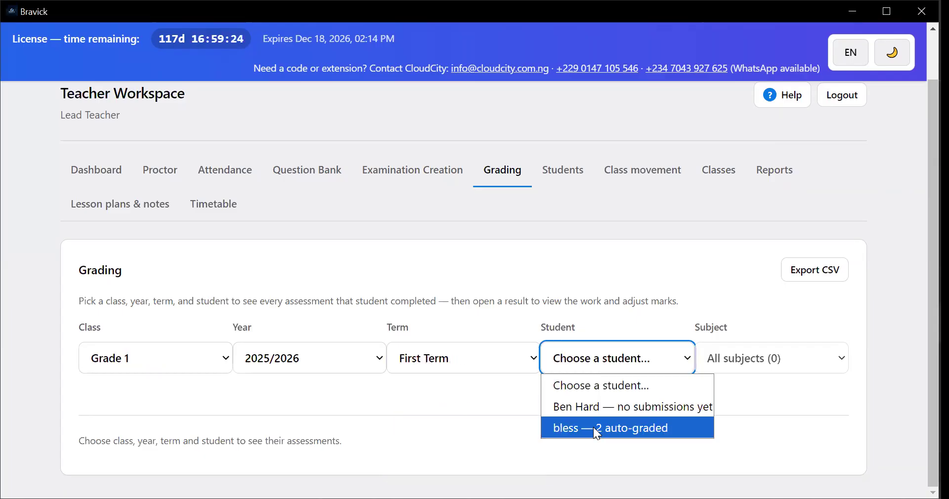
key(Return)
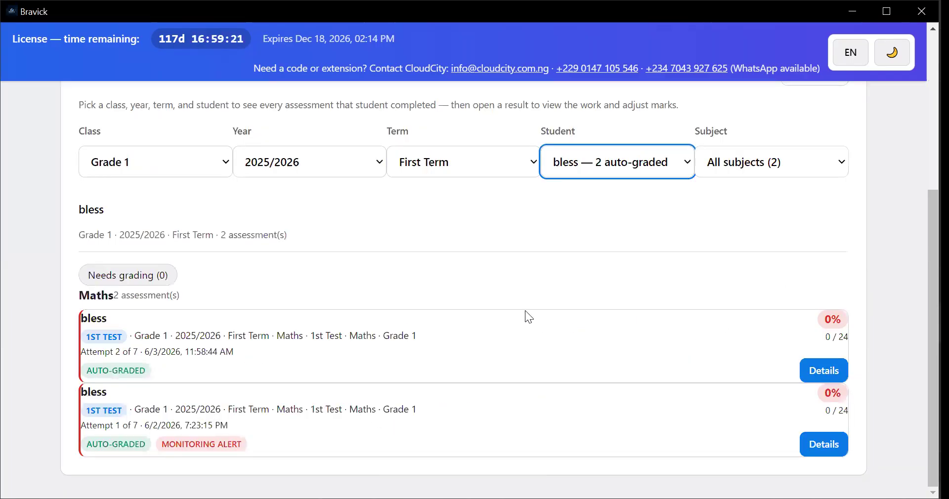
Open the details of the student's second Maths 1st Test attempt and examine the multiple-choice answers question by question
scroll(525, 310, up, 1)
scroll(514, 319, down, 1)
click(821, 378)
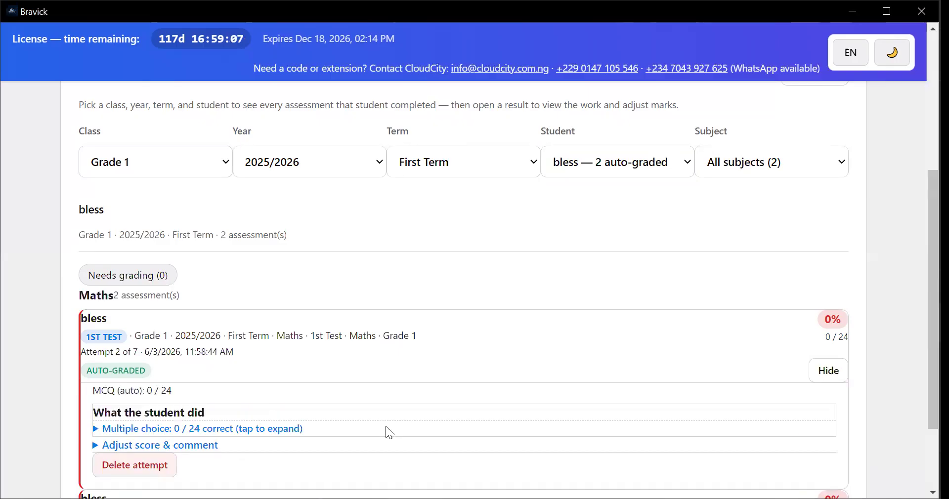
scroll(143, 346, down, 2)
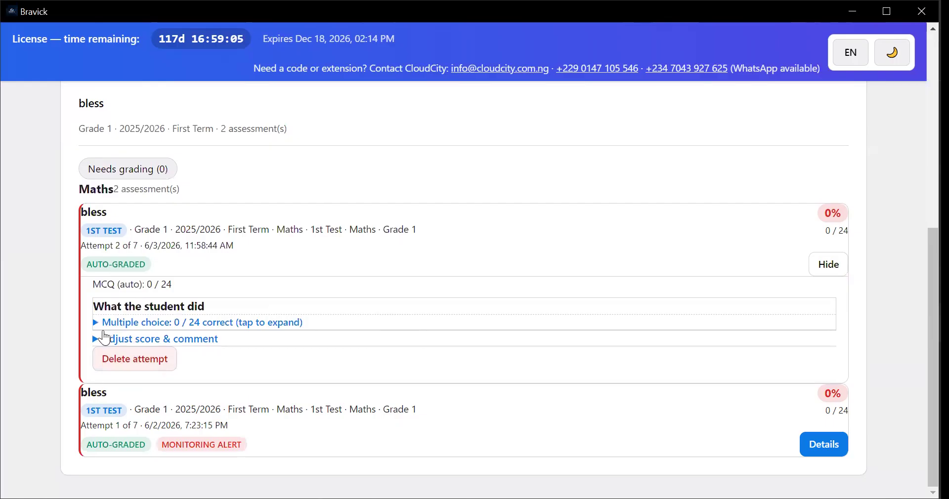
click(121, 326)
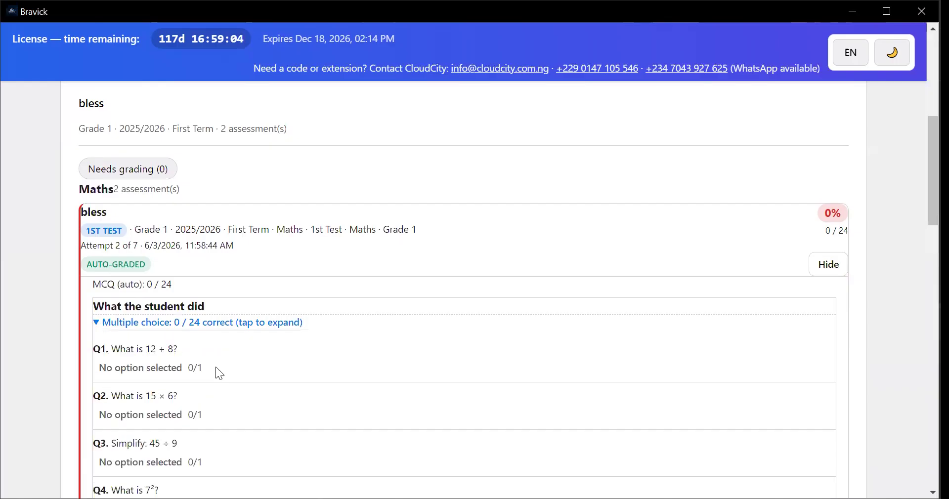
scroll(224, 366, down, 2)
scroll(212, 355, down, 1)
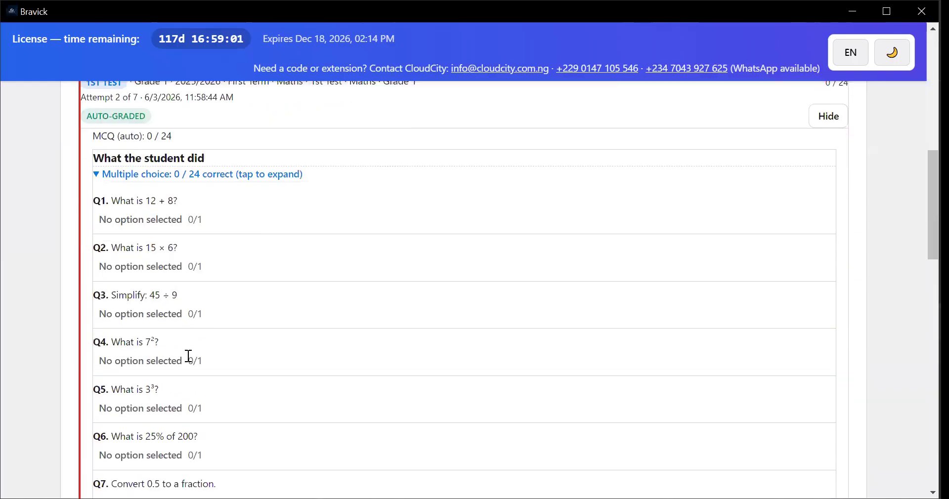
scroll(148, 343, down, 2)
scroll(153, 343, down, 3)
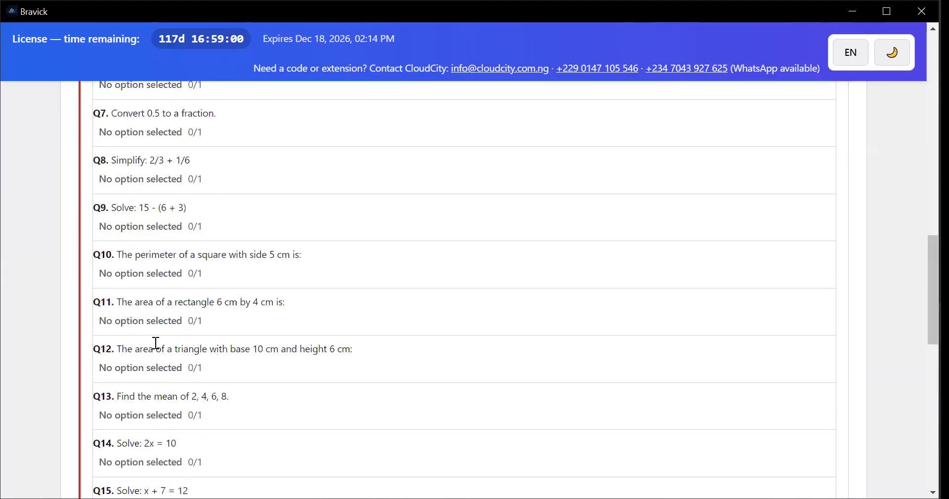
scroll(159, 345, up, 8)
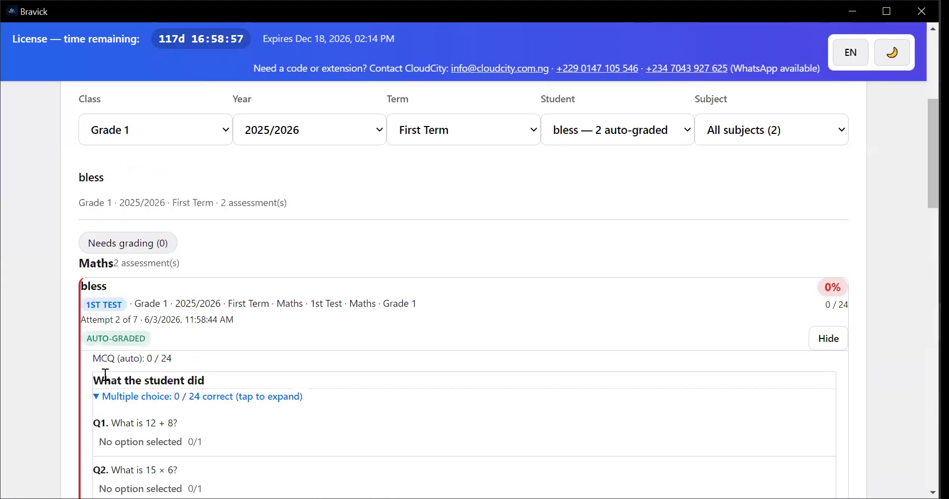
scroll(117, 377, up, 1)
scroll(112, 355, down, 2)
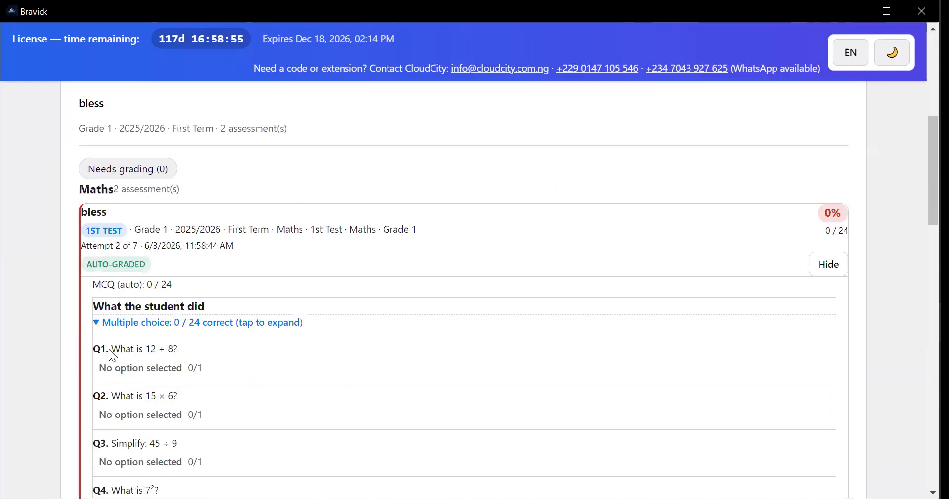
Collapse the attempt's multiple-choice answers and open its score adjustment and comment fields
click(110, 329)
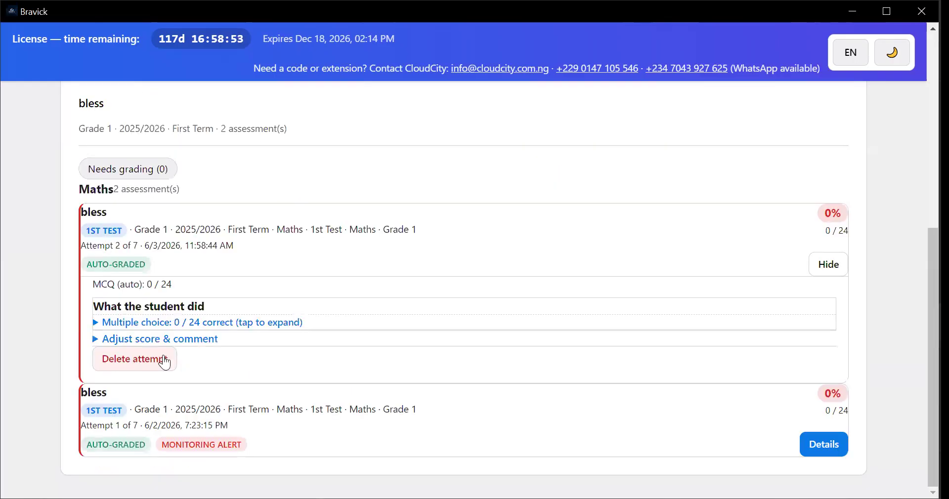
click(96, 340)
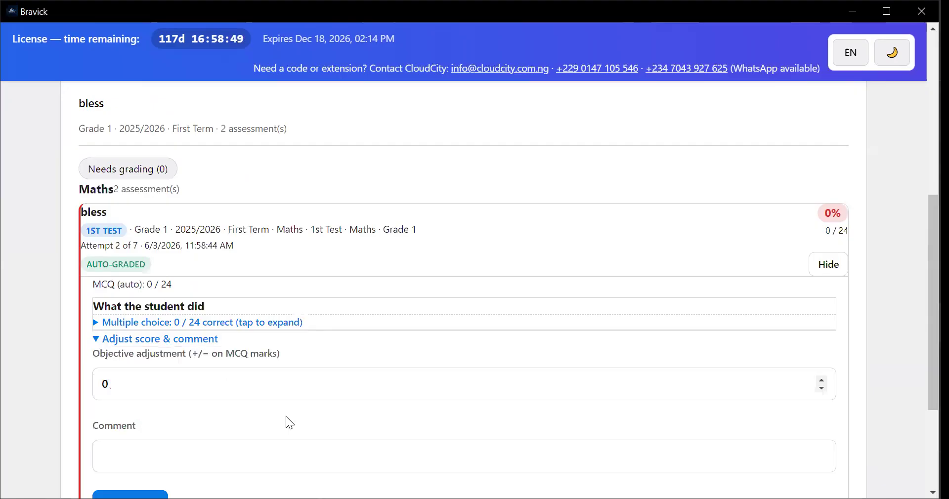
Review the attempt's objective adjustment and comment fields, and collapse the score adjustment section
scroll(227, 395, down, 2)
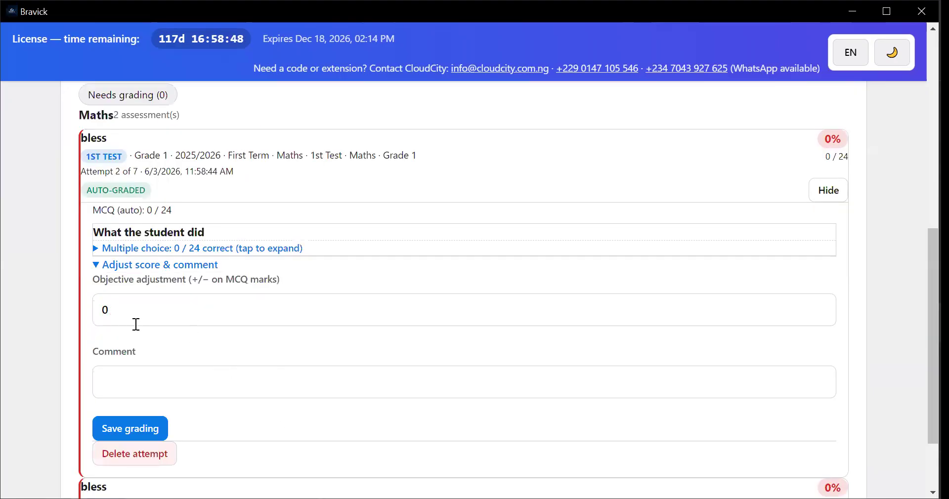
click(102, 267)
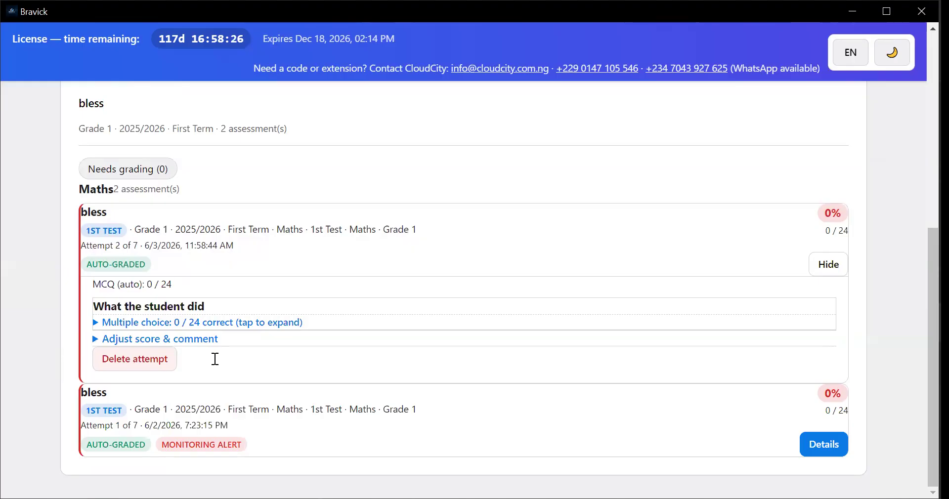
Open the Students page and view the list of registered students
scroll(418, 286, up, 7)
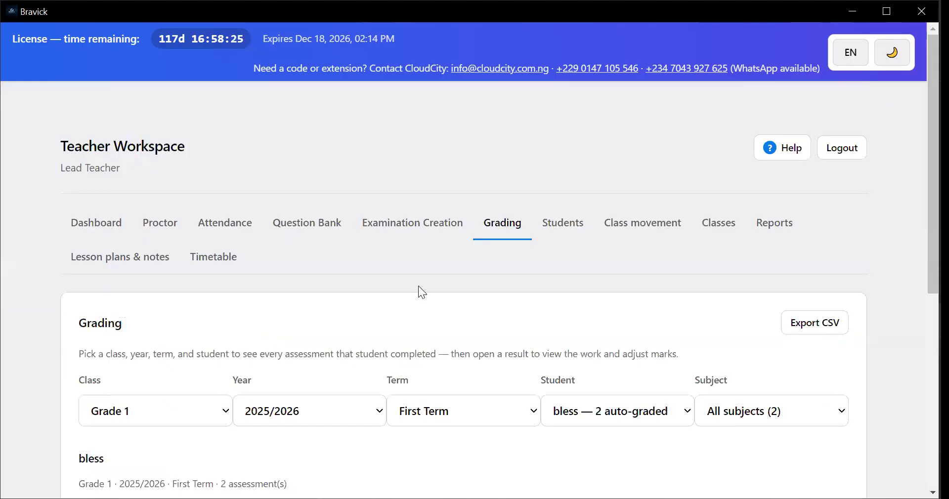
click(562, 225)
scroll(432, 272, down, 5)
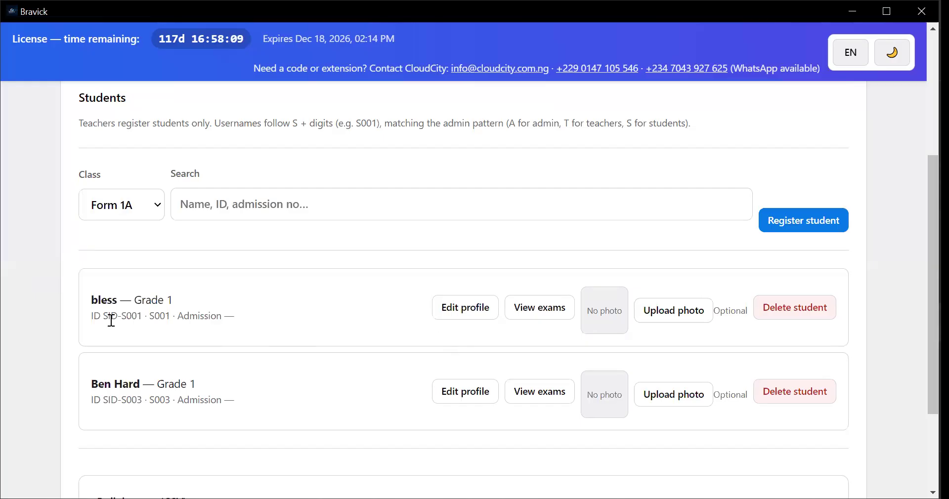
Open the first listed student's profile for editing, review its fields from login username through notes, and save the profile
click(473, 315)
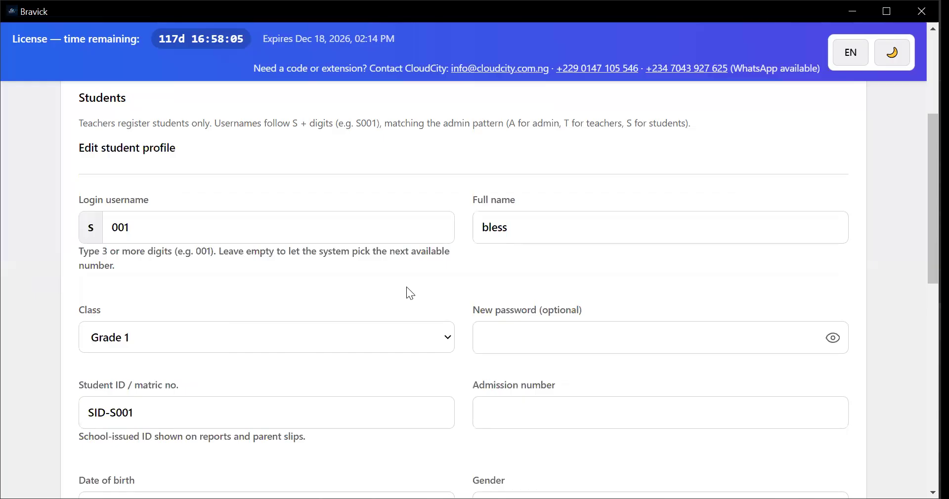
scroll(387, 271, down, 3)
scroll(305, 317, down, 3)
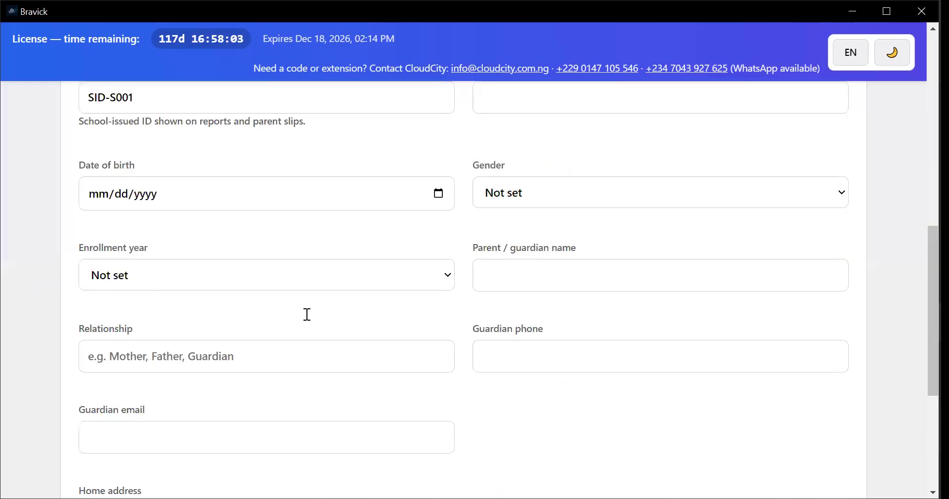
scroll(108, 303, down, 1)
scroll(119, 322, down, 4)
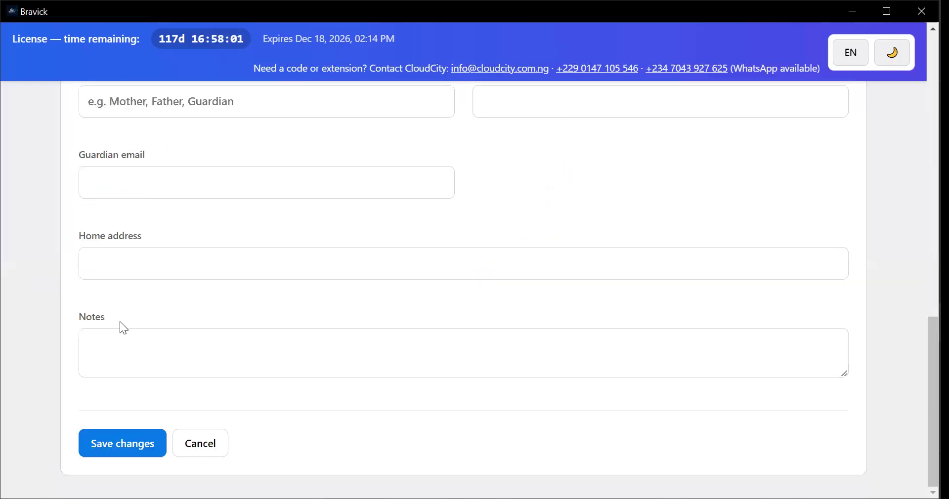
scroll(176, 332, up, 6)
scroll(100, 454, down, 5)
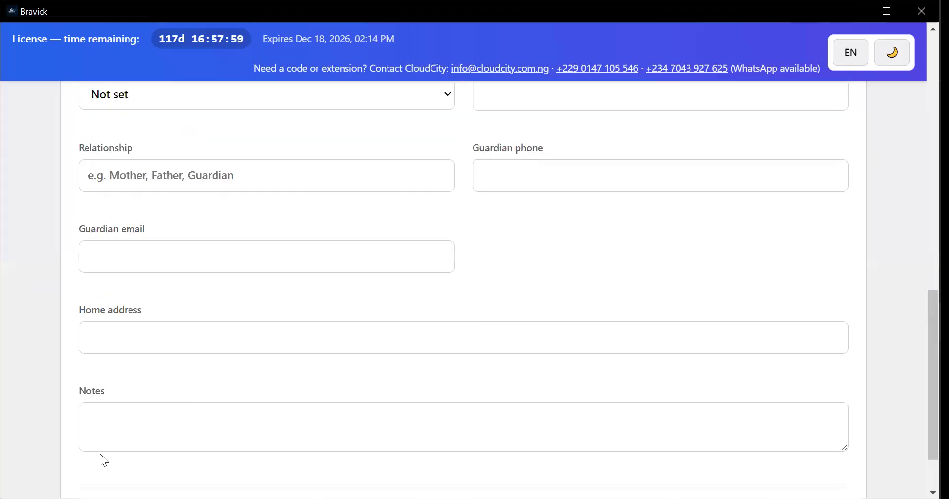
scroll(118, 454, down, 1)
click(121, 450)
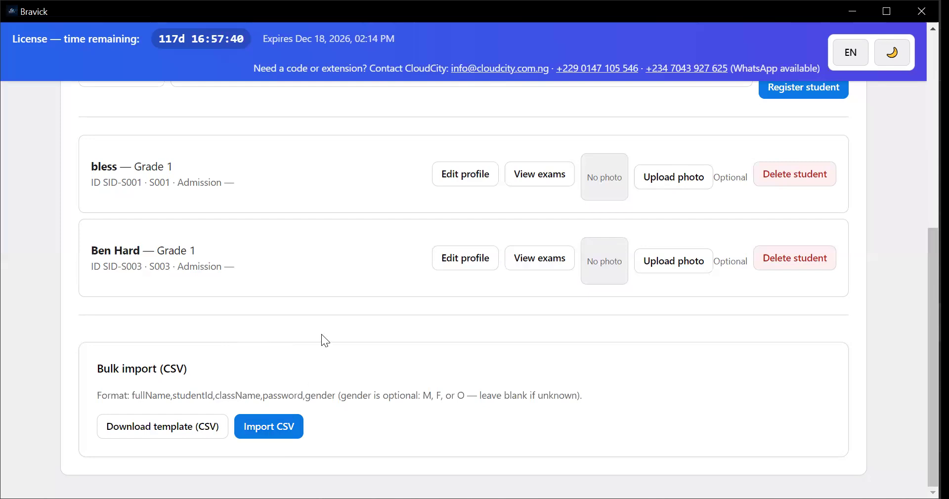
Open Class movement and review the students' exam progress and move-to-class options for all classes
scroll(313, 343, up, 7)
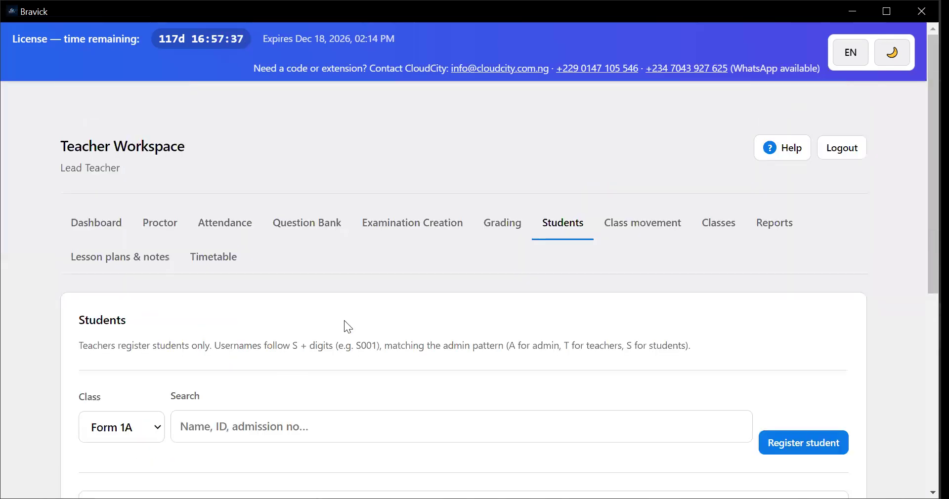
click(629, 230)
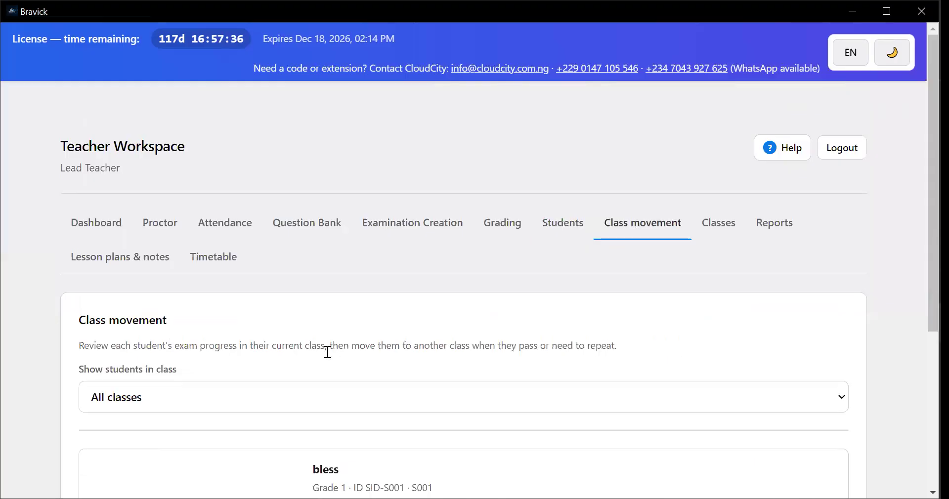
scroll(220, 289, down, 4)
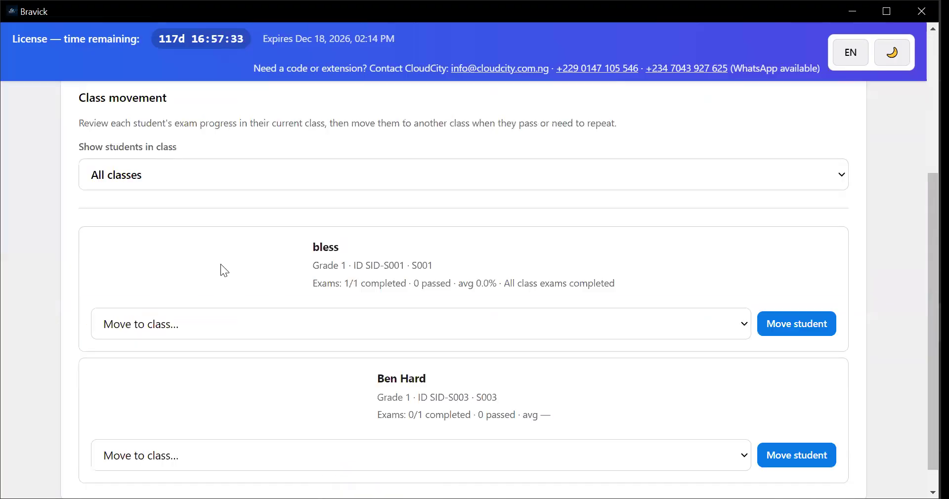
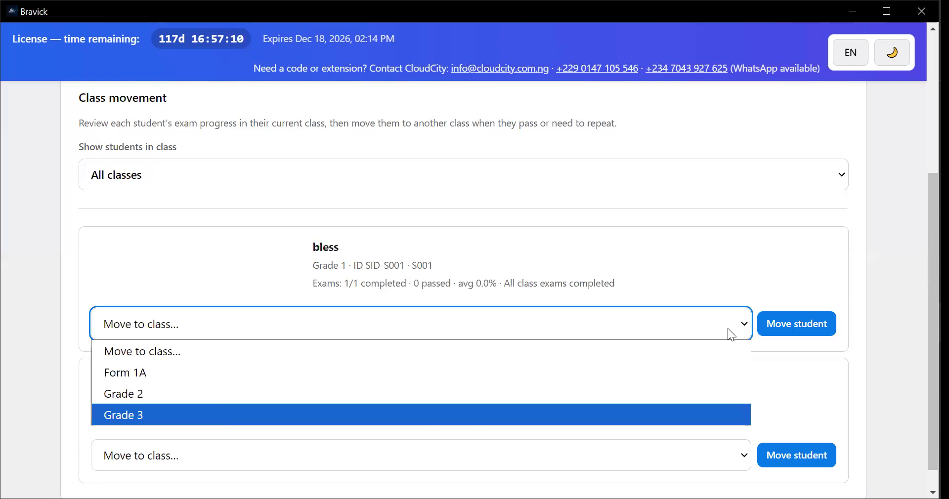
Move the first listed student from Grade 1 to Grade 3 and review the updated class movement list
click(782, 326)
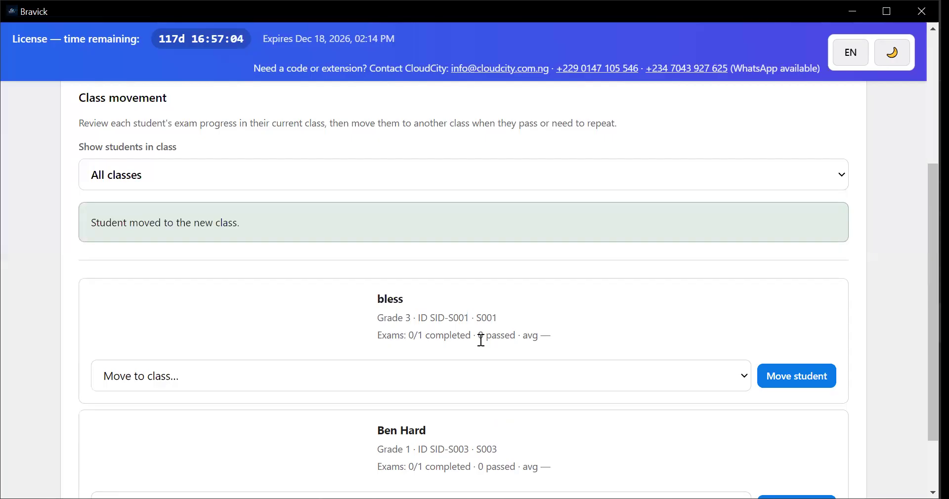
scroll(460, 354, down, 2)
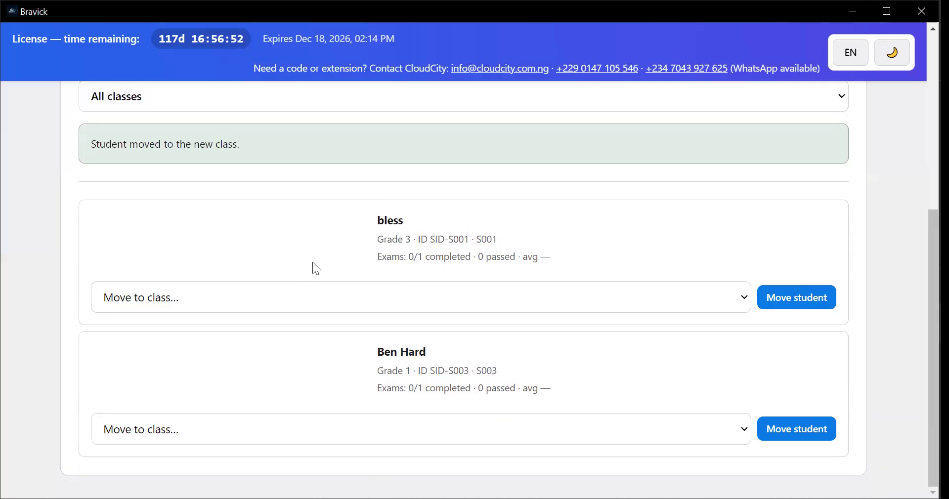
scroll(311, 262, up, 3)
scroll(587, 231, up, 3)
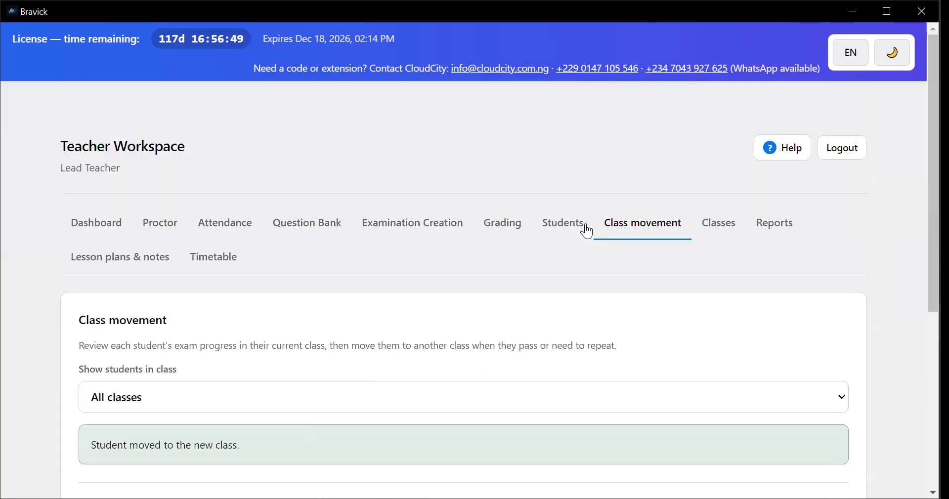
Open the Classes page, choose Form 1A as the class to rename, and try the rename with the new name left blank
click(698, 228)
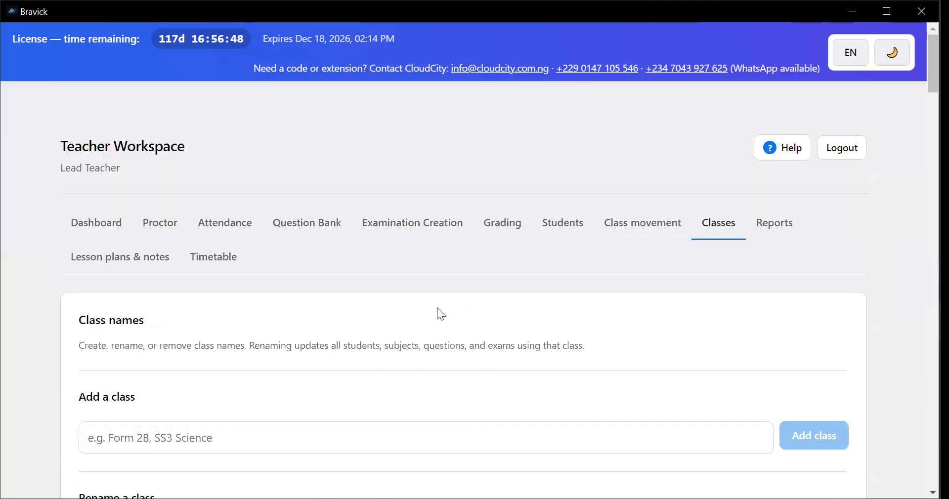
scroll(436, 310, down, 4)
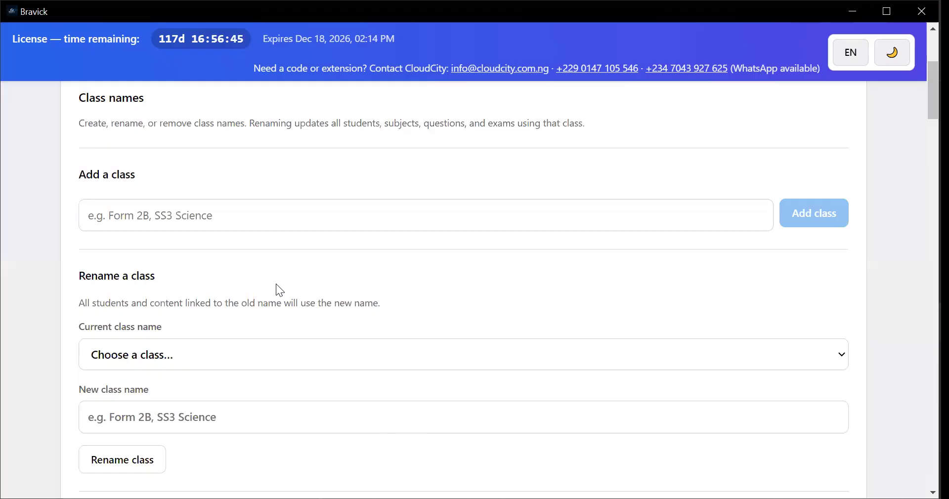
scroll(171, 284, down, 1)
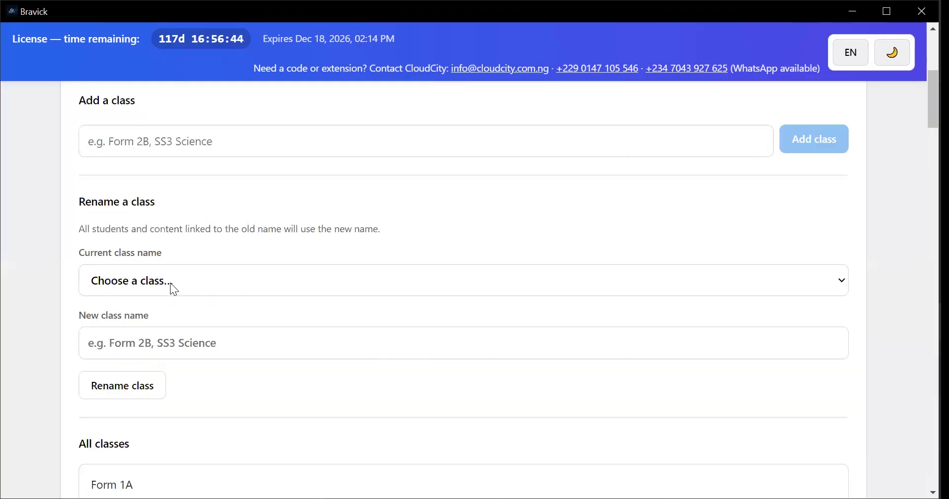
click(158, 283)
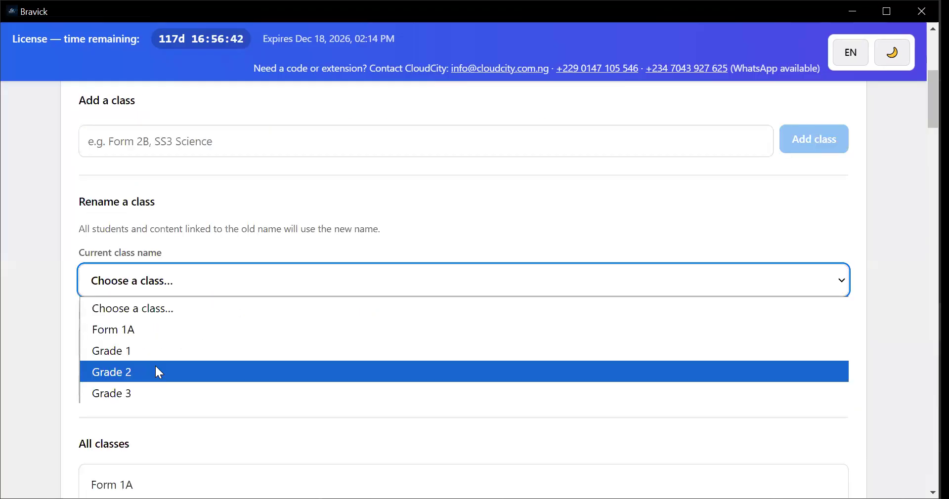
click(156, 334)
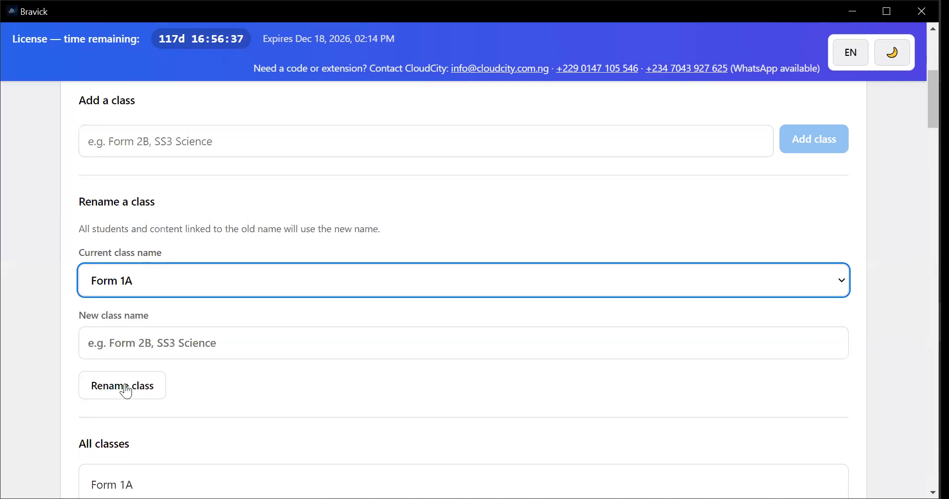
click(123, 393)
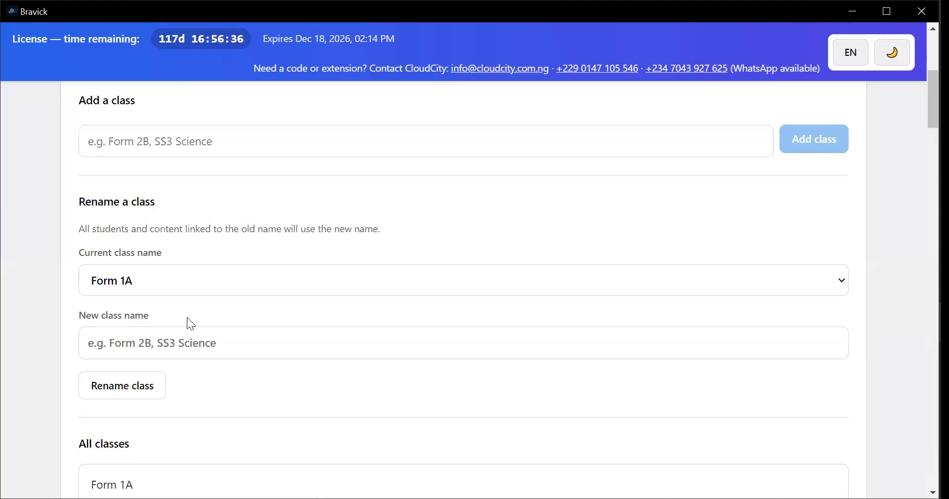
Review the list of all classes, the class teacher / course adviser settings for each class, and the option to remove an empty class
scroll(187, 313, up, 1)
scroll(190, 313, down, 3)
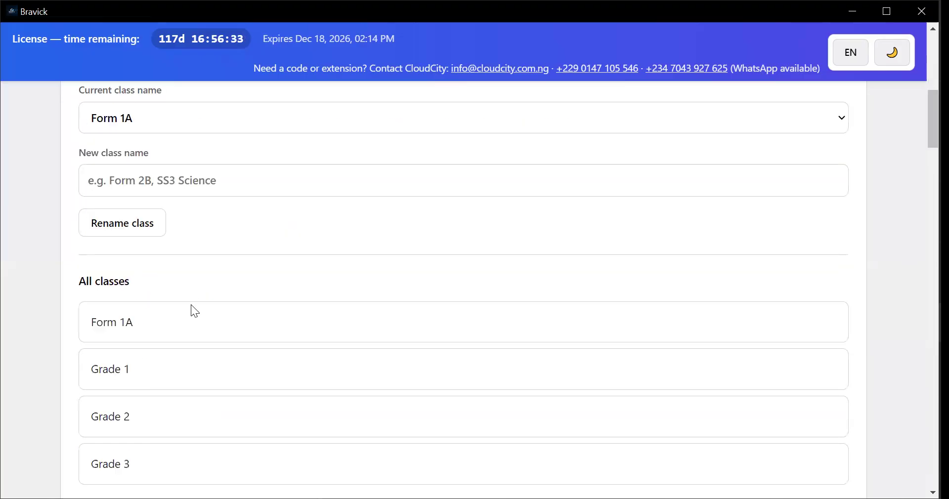
scroll(181, 266, up, 2)
scroll(157, 242, down, 4)
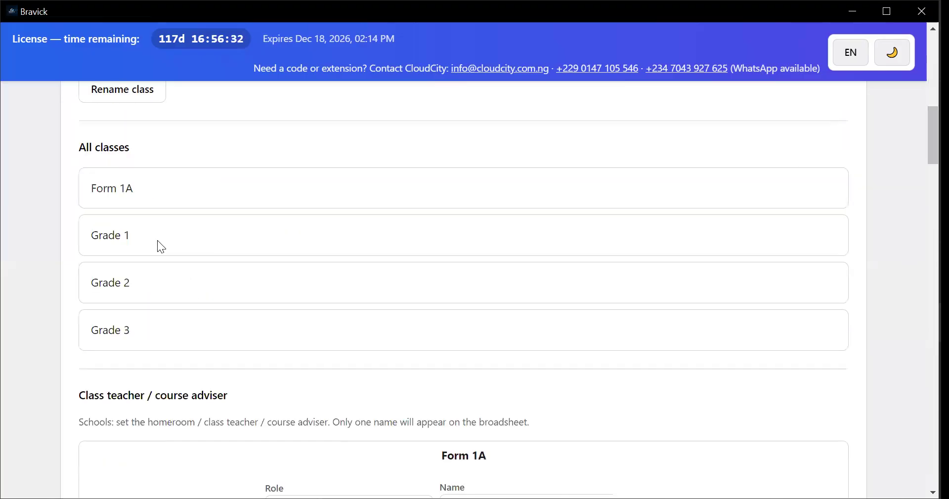
scroll(159, 247, down, 2)
scroll(223, 257, down, 1)
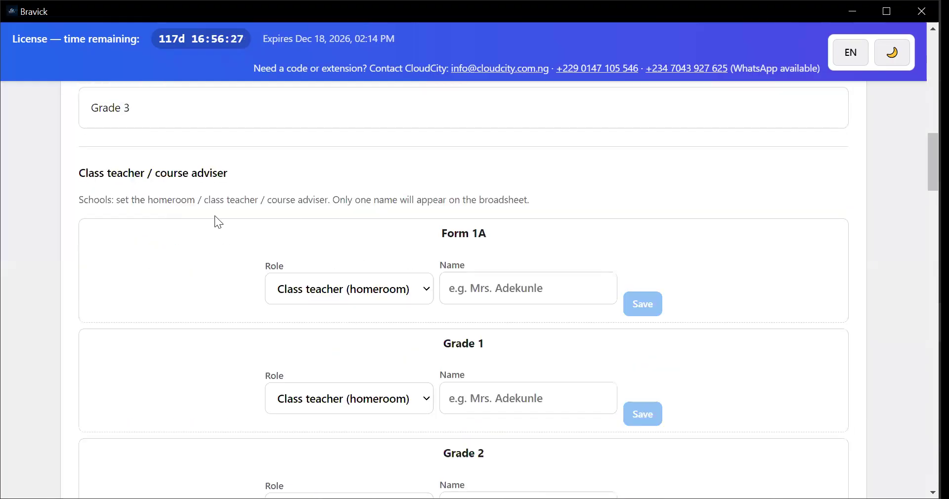
scroll(368, 269, down, 1)
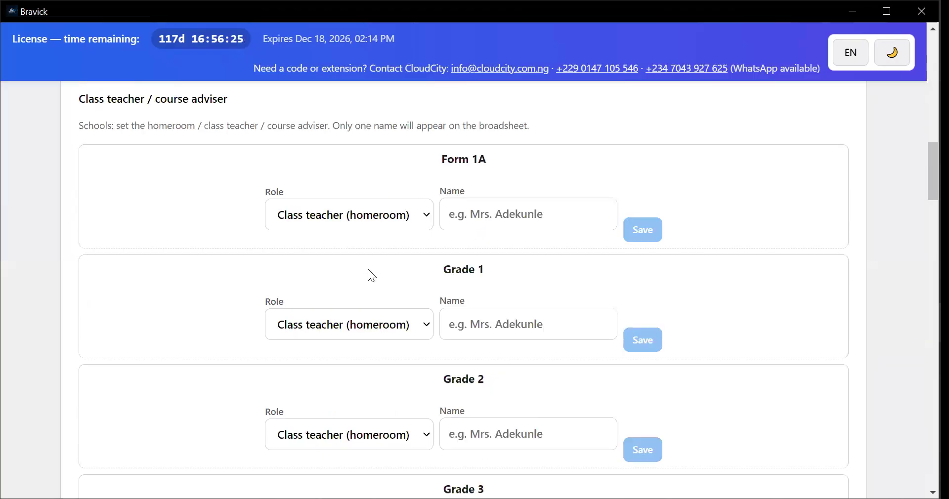
scroll(368, 270, down, 3)
scroll(367, 269, down, 1)
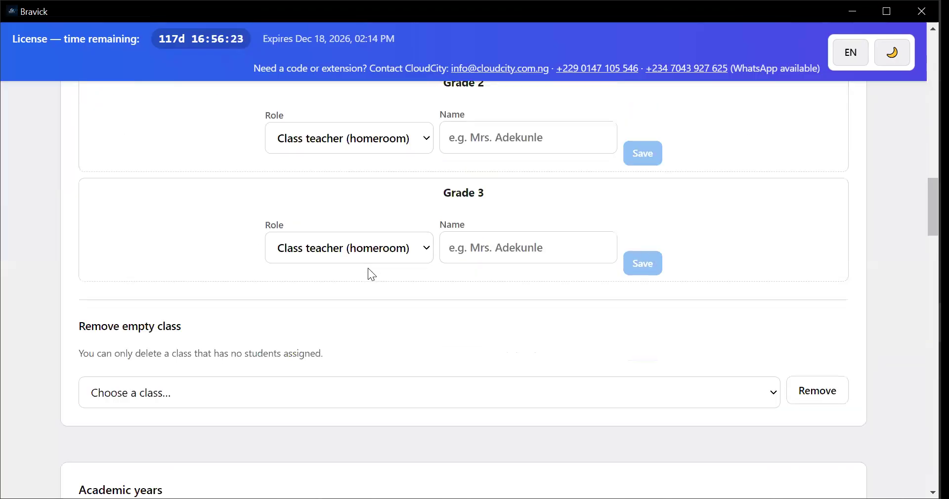
scroll(368, 267, down, 1)
scroll(289, 251, down, 2)
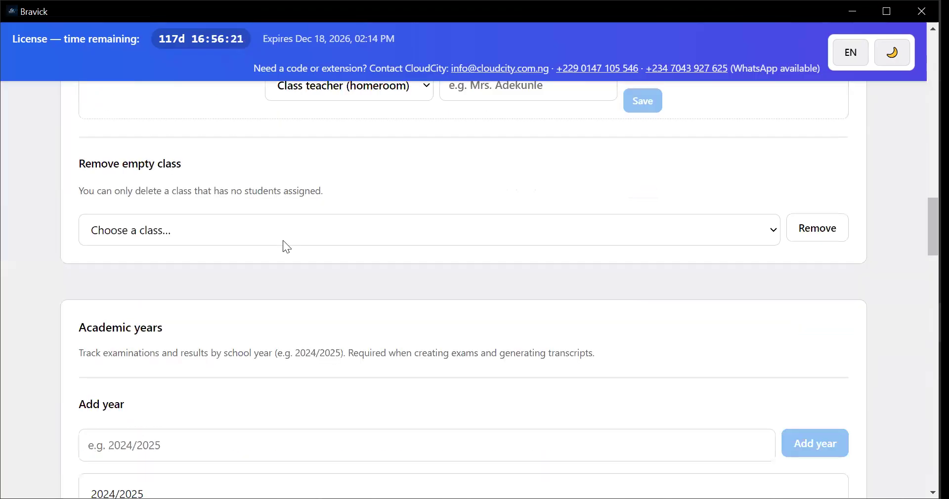
Remove the unused academic year 2024/2025 and check the years still available for removal
scroll(423, 300, up, 2)
scroll(250, 305, down, 4)
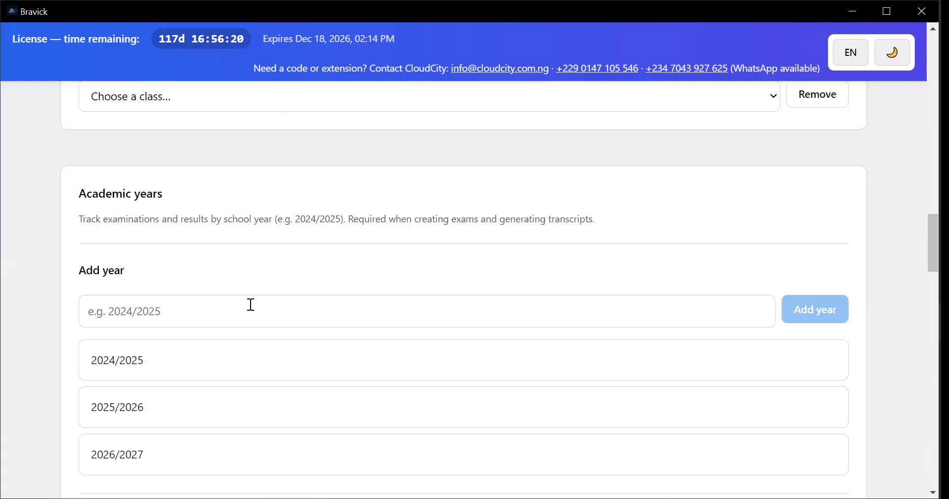
scroll(276, 312, down, 1)
scroll(257, 309, down, 1)
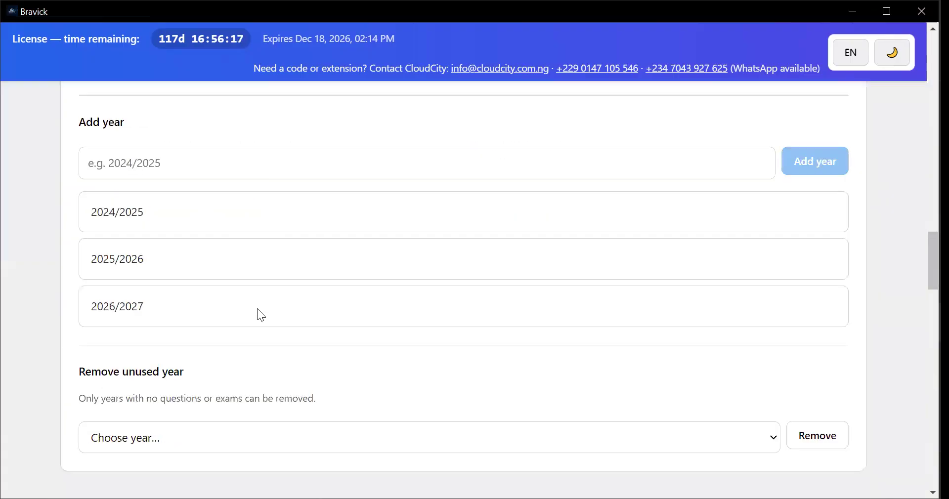
scroll(422, 346, down, 1)
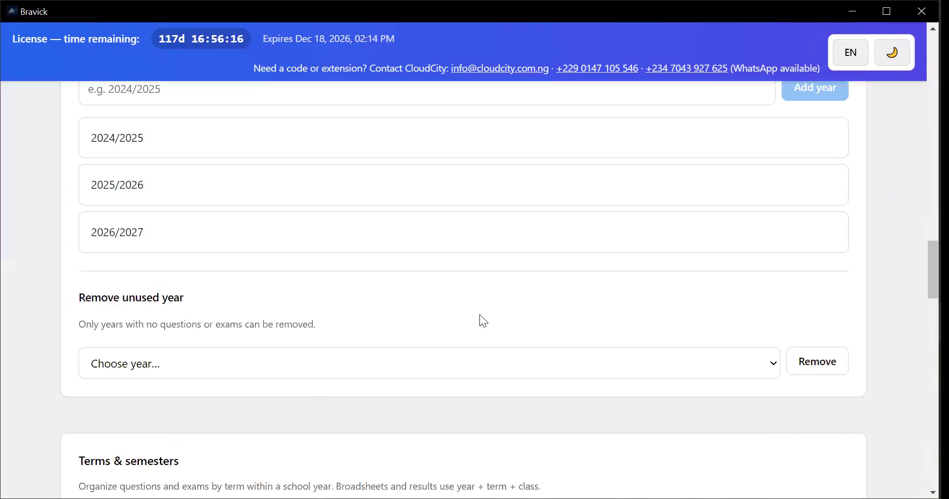
scroll(441, 359, down, 1)
scroll(795, 221, down, 1)
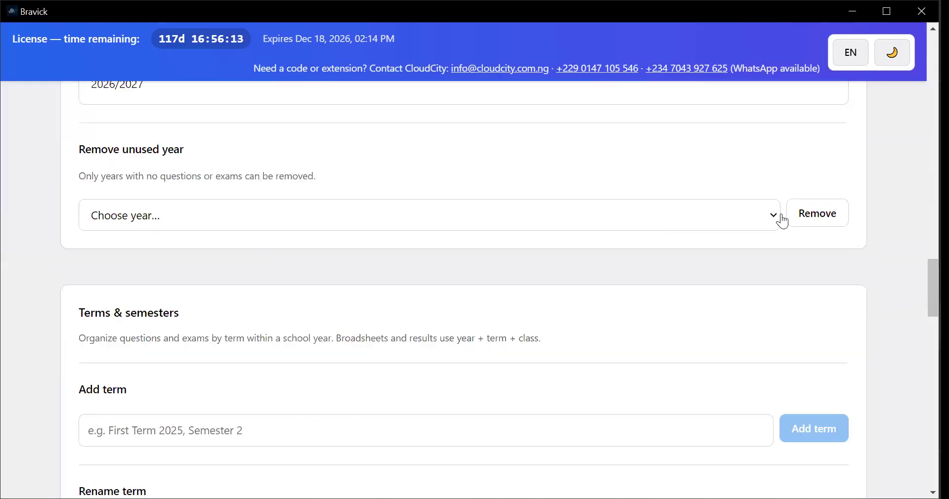
click(227, 220)
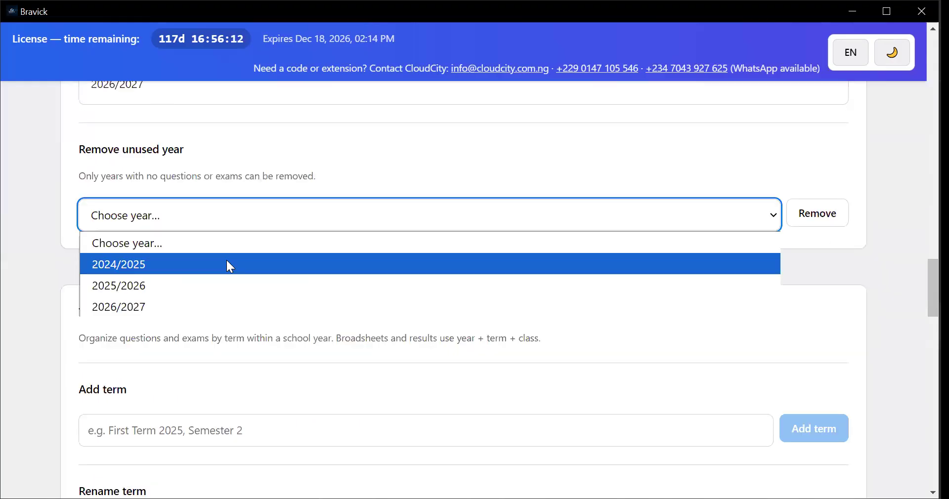
click(227, 260)
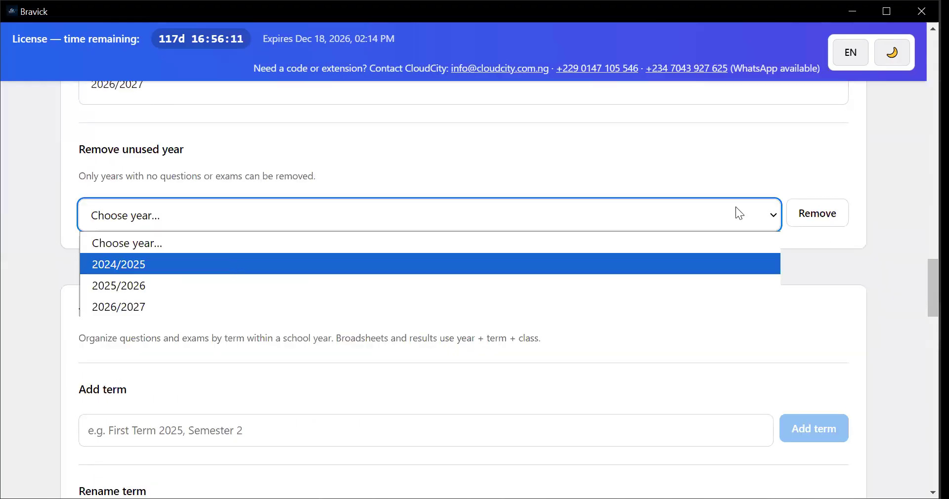
click(810, 217)
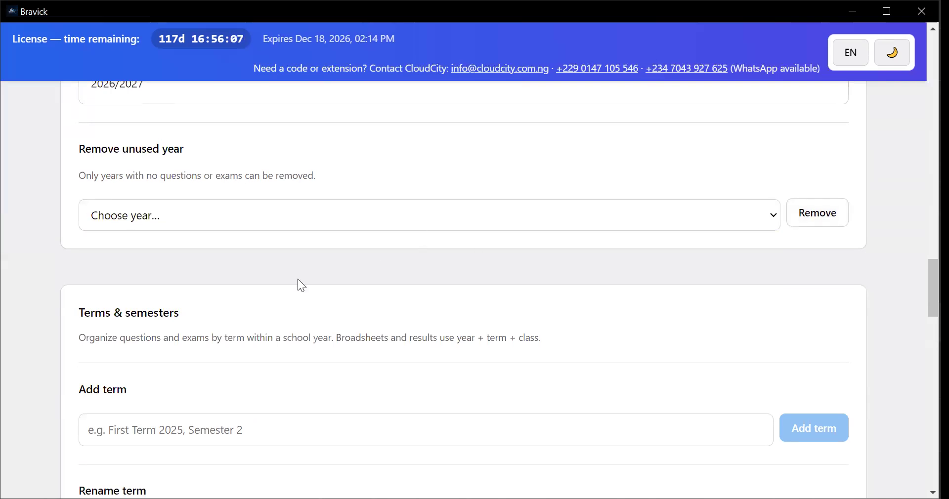
click(237, 219)
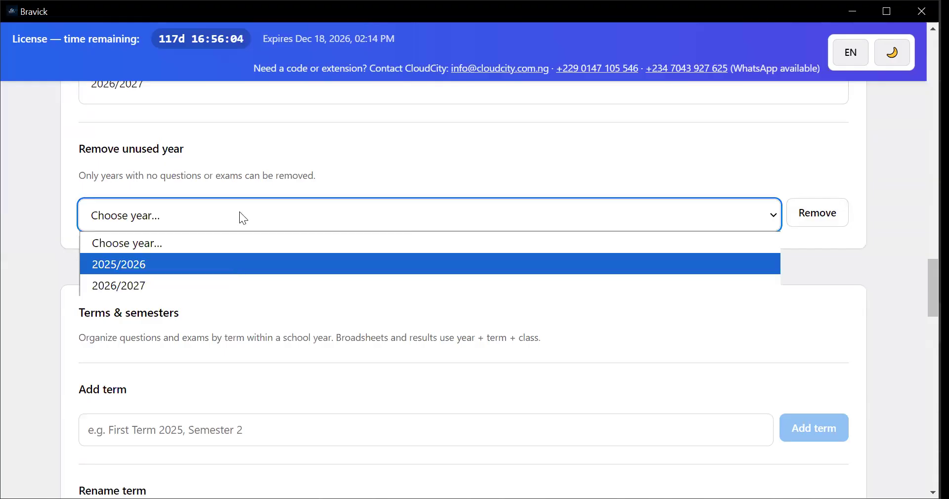
Review the terms and semesters, assessment labels, and subjects sections of the Classes page
scroll(247, 275, down, 3)
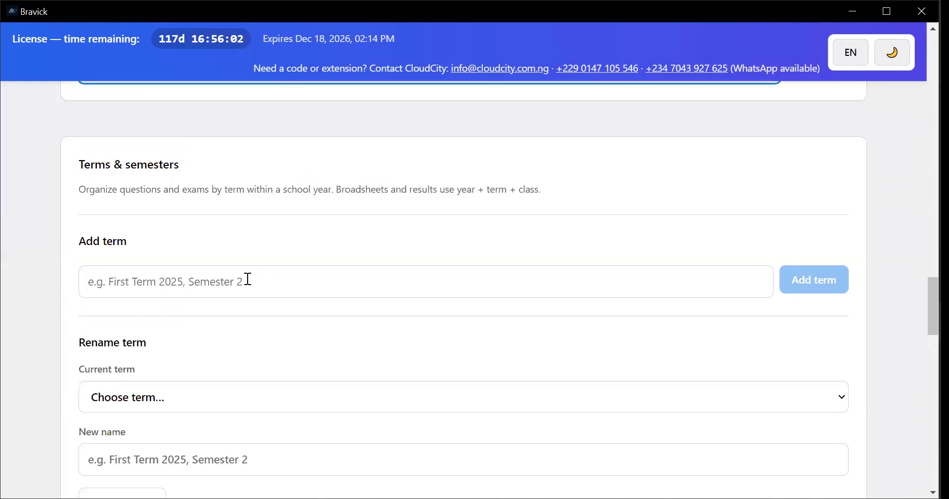
scroll(247, 281, down, 4)
scroll(250, 289, down, 4)
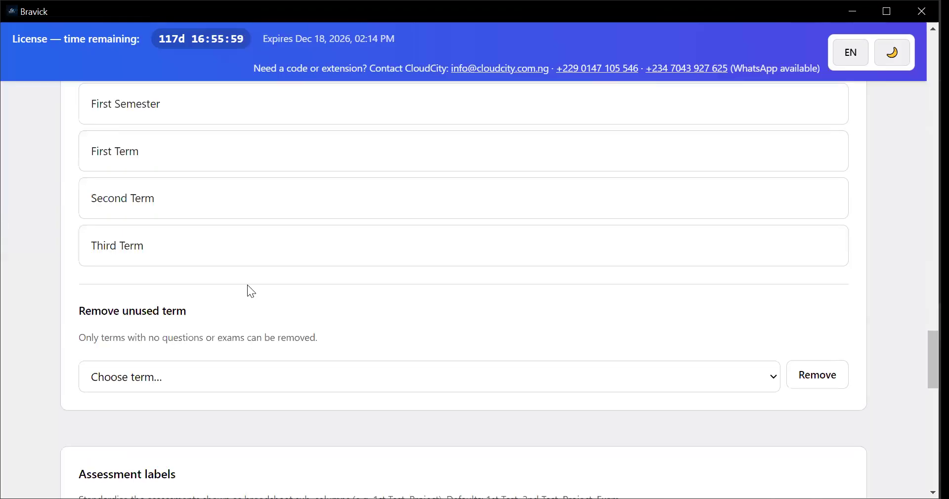
scroll(267, 281, down, 3)
scroll(307, 280, down, 3)
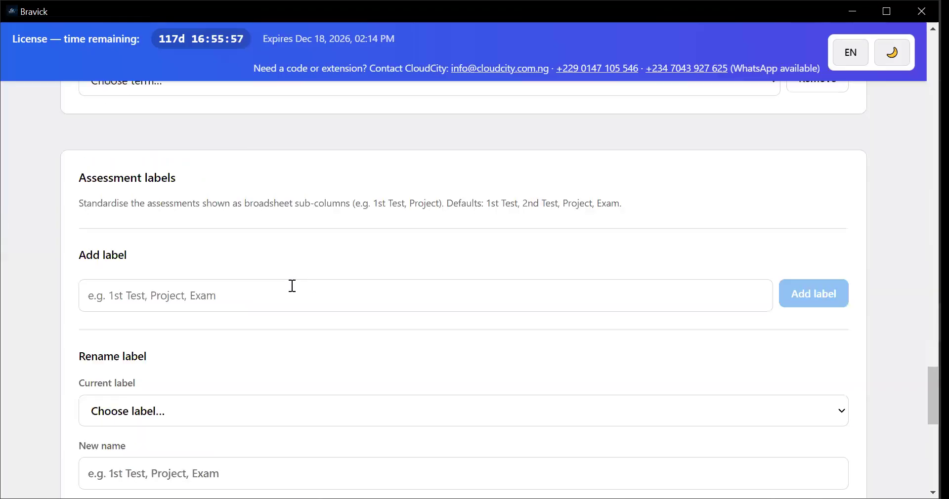
scroll(280, 293, down, 2)
scroll(280, 293, down, 2)
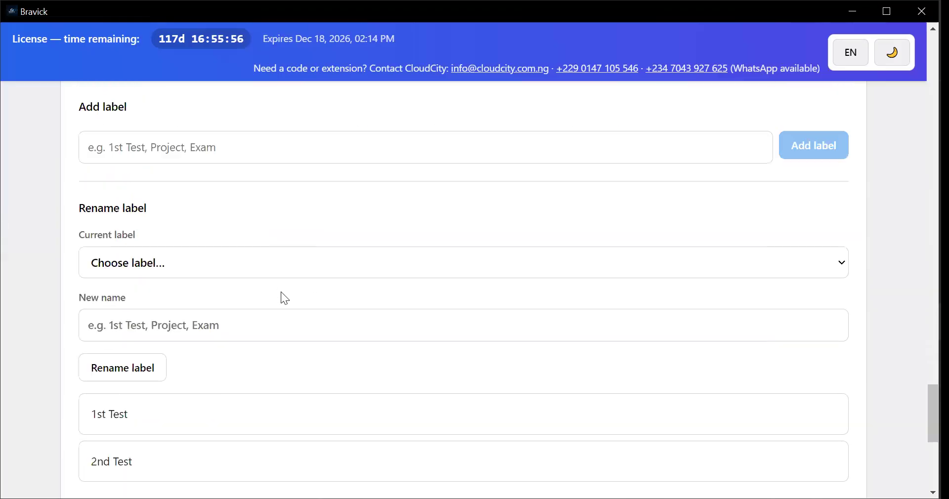
scroll(282, 295, down, 5)
scroll(284, 303, down, 1)
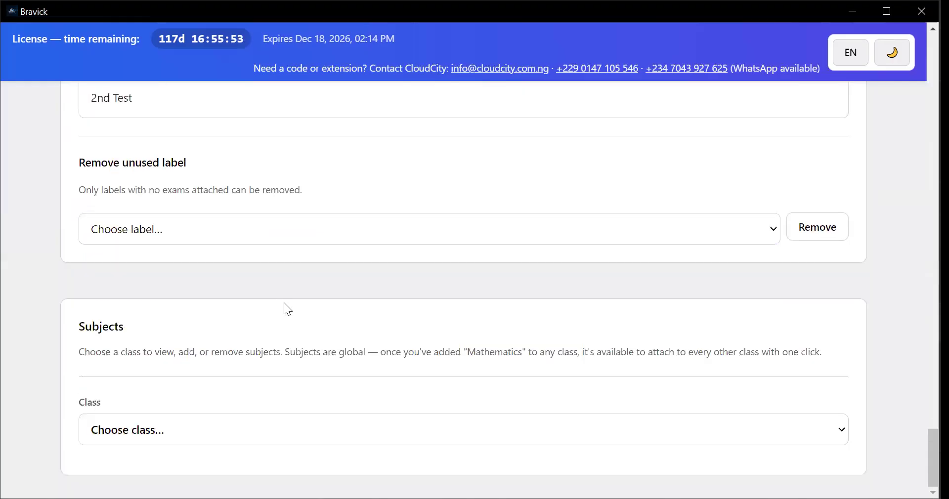
Open the Reports page and review its summary figures and the class broadsheet options for class, year, and term
scroll(284, 302, up, 2)
scroll(287, 295, up, 10)
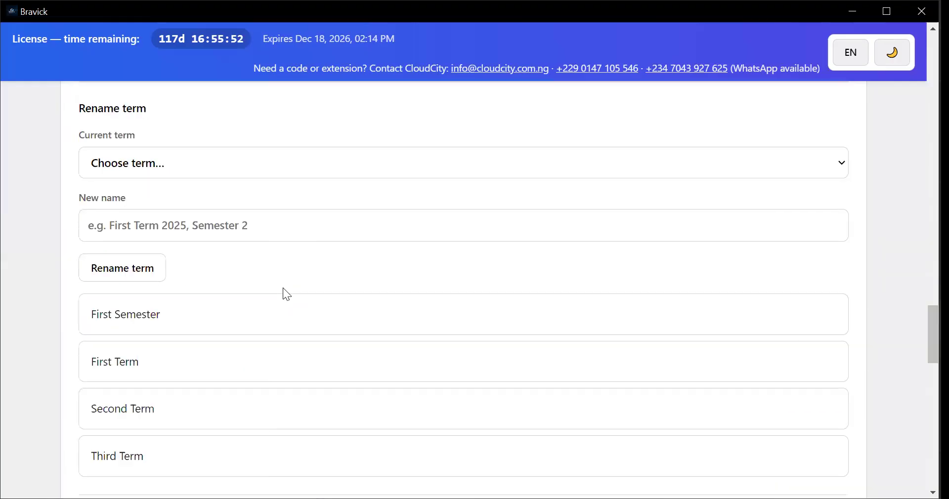
scroll(287, 292, up, 12)
scroll(287, 292, up, 3)
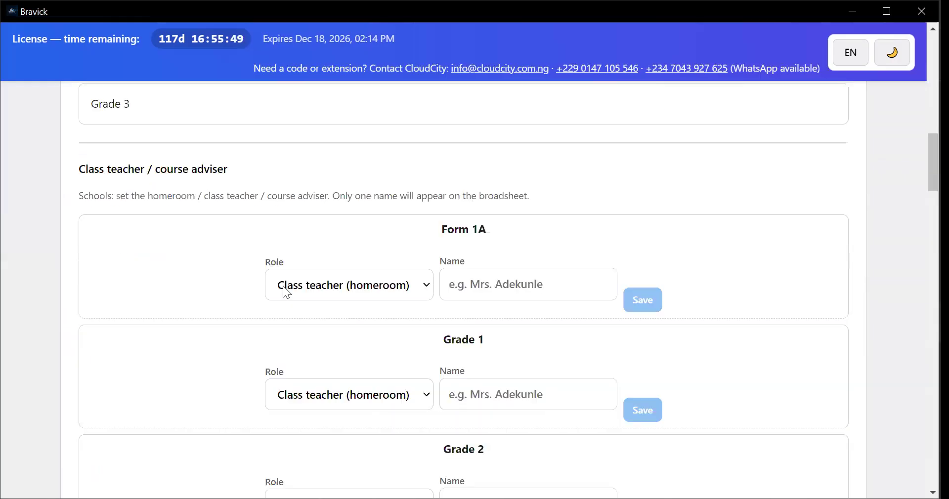
scroll(287, 293, up, 12)
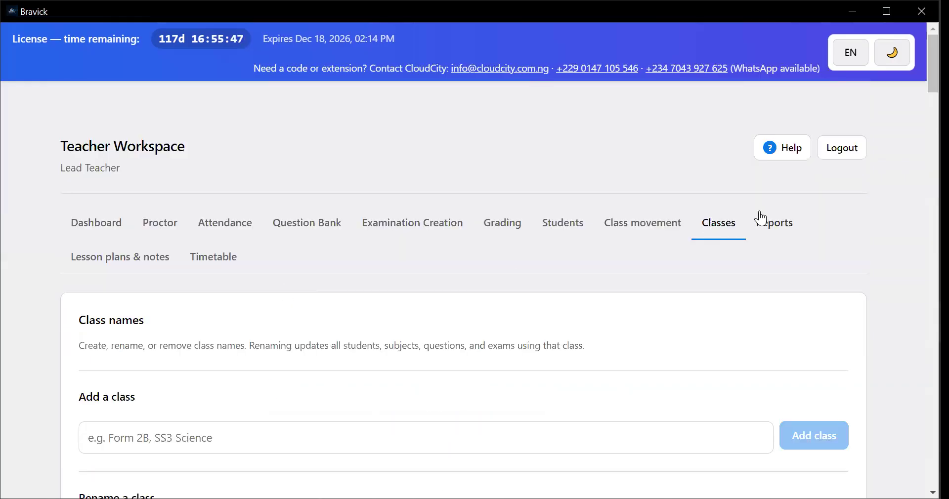
click(772, 228)
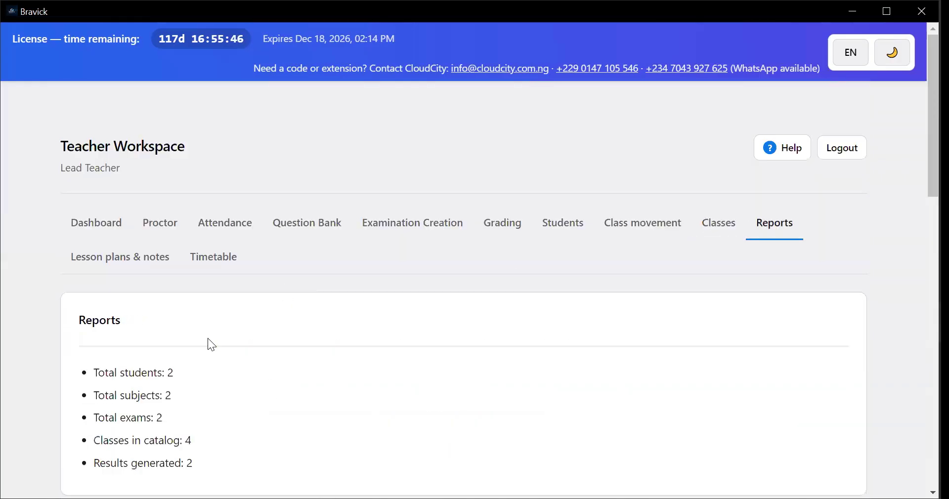
scroll(137, 239, down, 3)
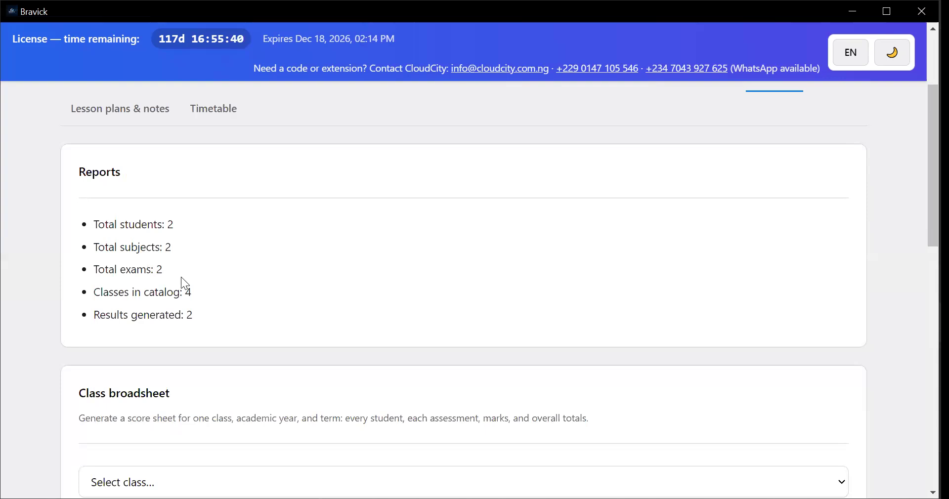
scroll(235, 222, down, 1)
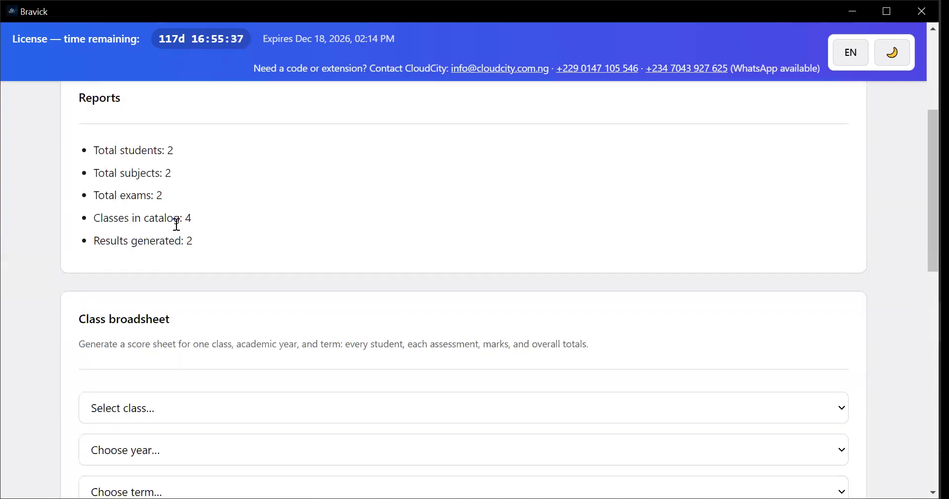
scroll(235, 221, down, 3)
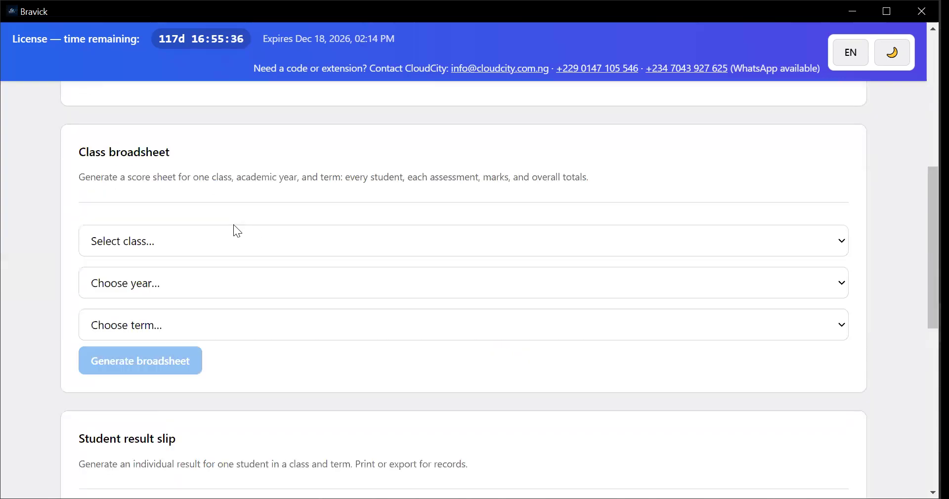
Review the student result slip and student transcript sections of the Reports page
scroll(234, 225, down, 8)
scroll(197, 252, up, 5)
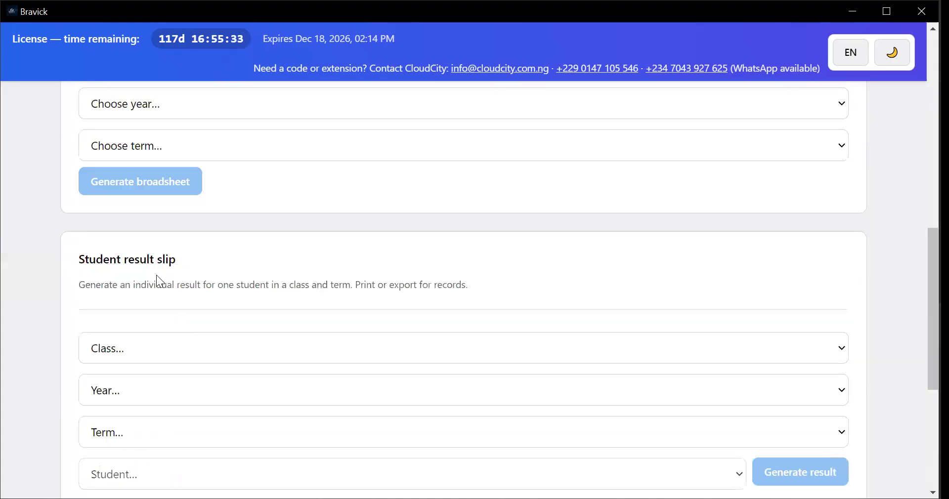
scroll(198, 247, down, 3)
scroll(163, 272, down, 3)
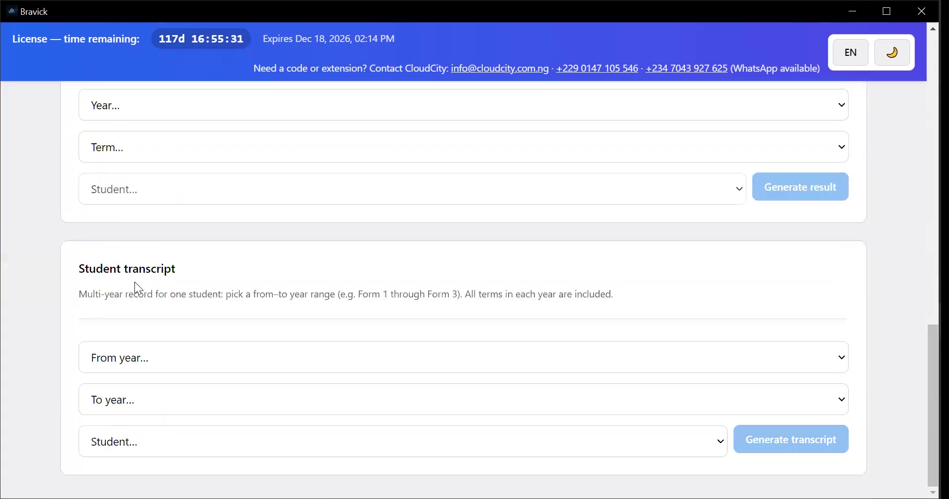
scroll(162, 305, up, 10)
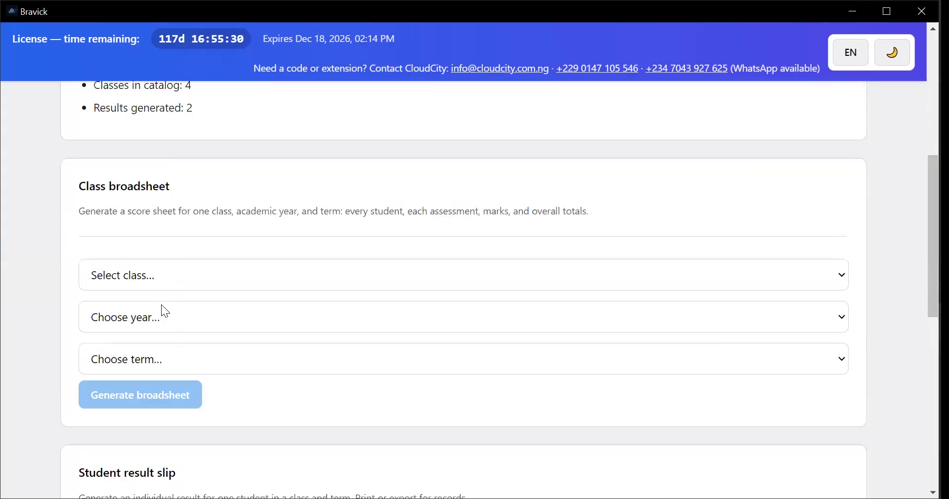
scroll(164, 305, up, 7)
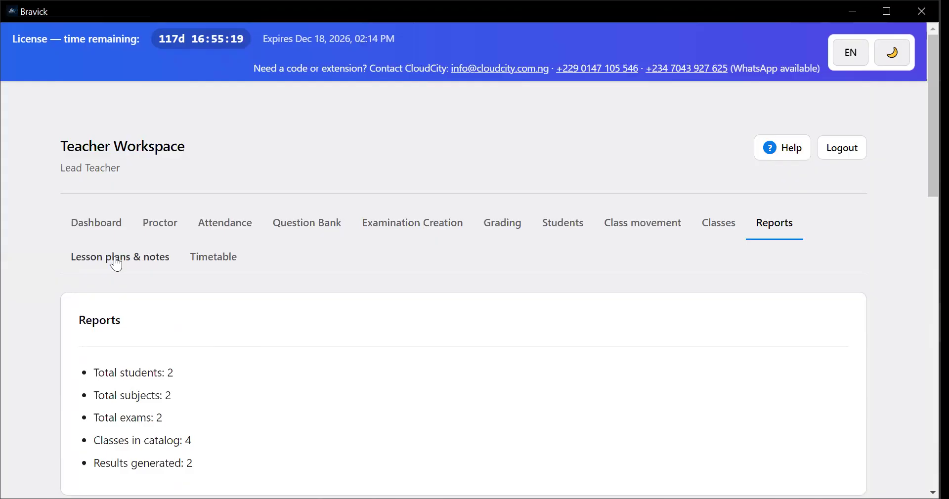
Open the Lesson plans & notes page and examine the new document's type, year, term, class, and subject options
scroll(159, 331, down, 3)
scroll(241, 274, down, 1)
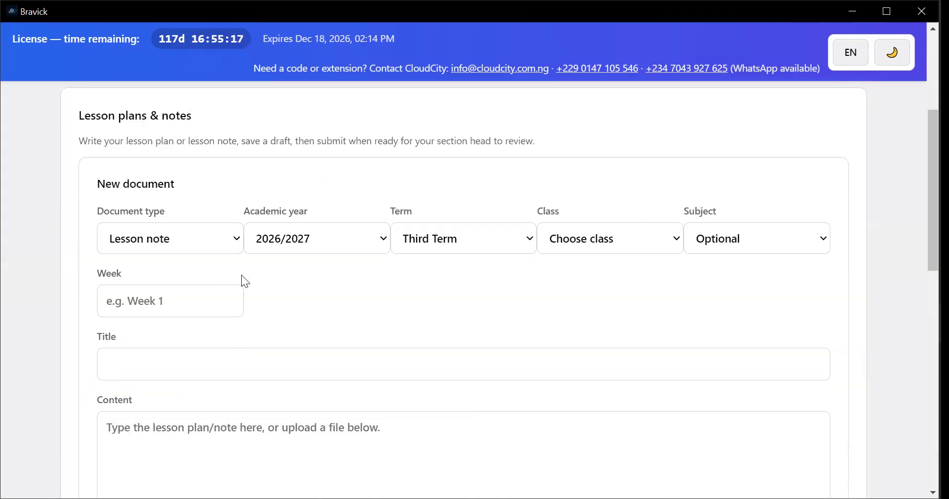
scroll(242, 275, down, 1)
scroll(241, 269, up, 1)
click(179, 245)
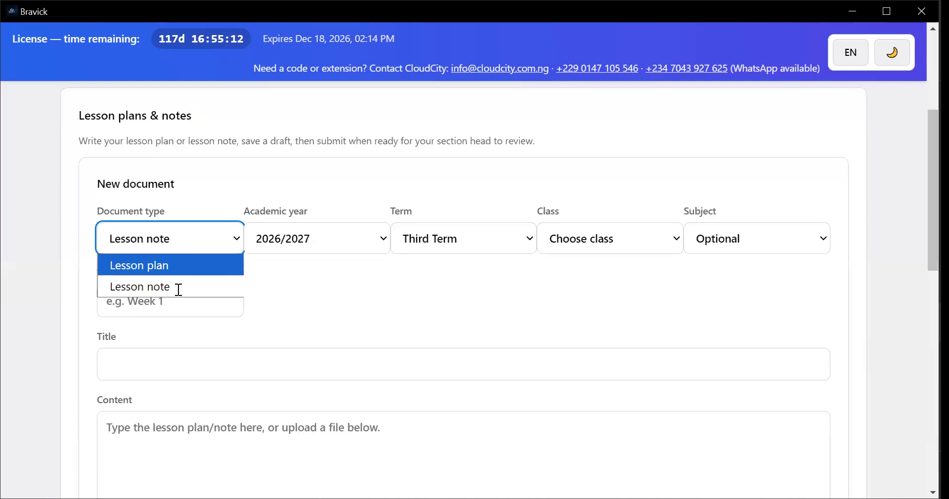
key(Escape)
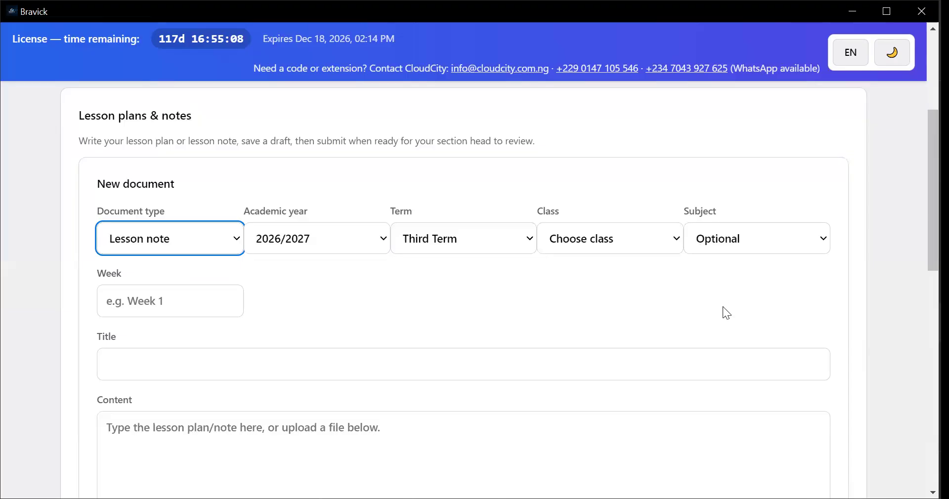
click(723, 250)
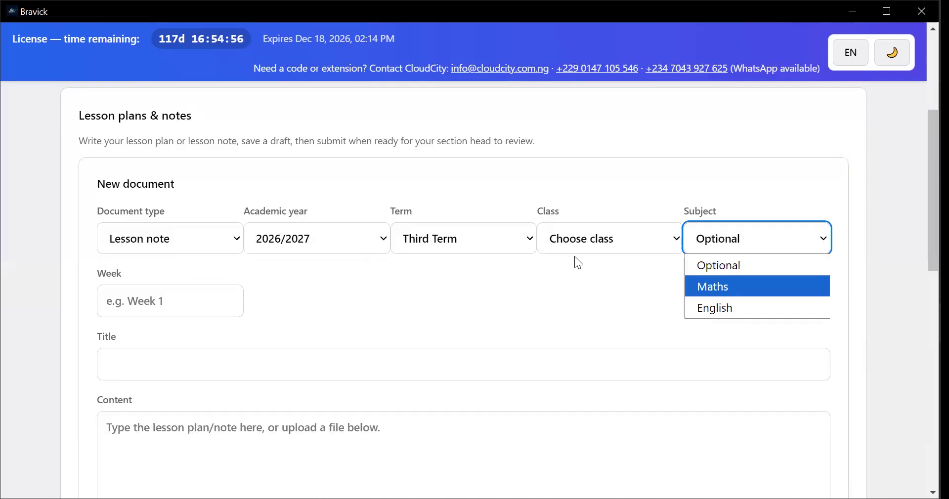
scroll(657, 180, up, 3)
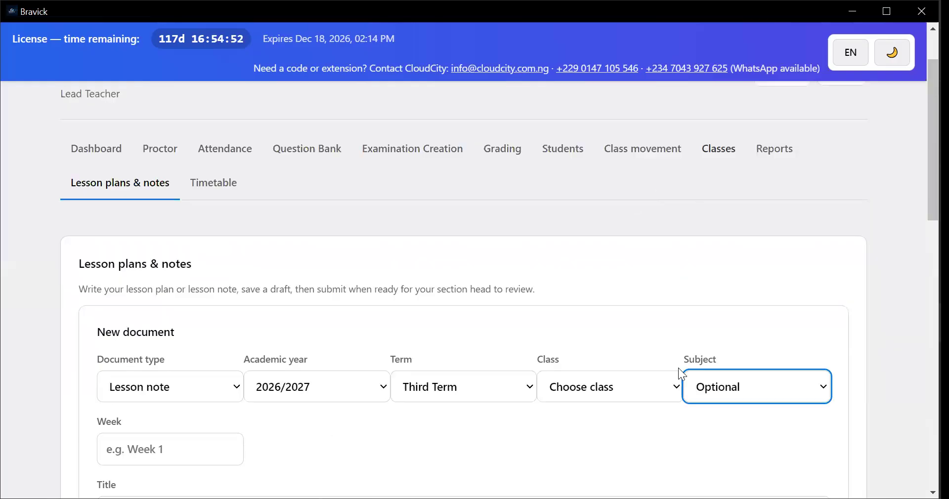
scroll(718, 251, down, 3)
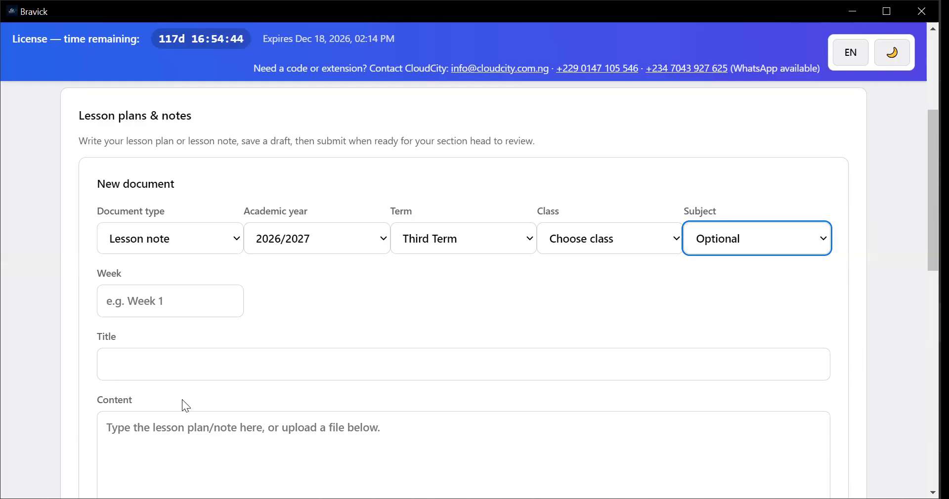
Review the new document's title and content fields, template downloads, file upload, and draft and submission options
click(179, 366)
scroll(184, 262, down, 5)
scroll(247, 262, down, 2)
scroll(245, 277, down, 1)
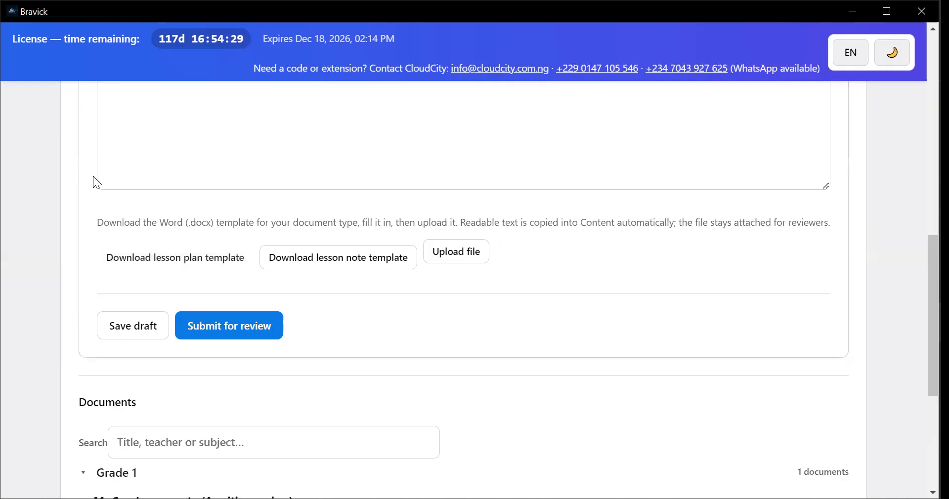
scroll(201, 264, down, 1)
scroll(214, 212, down, 4)
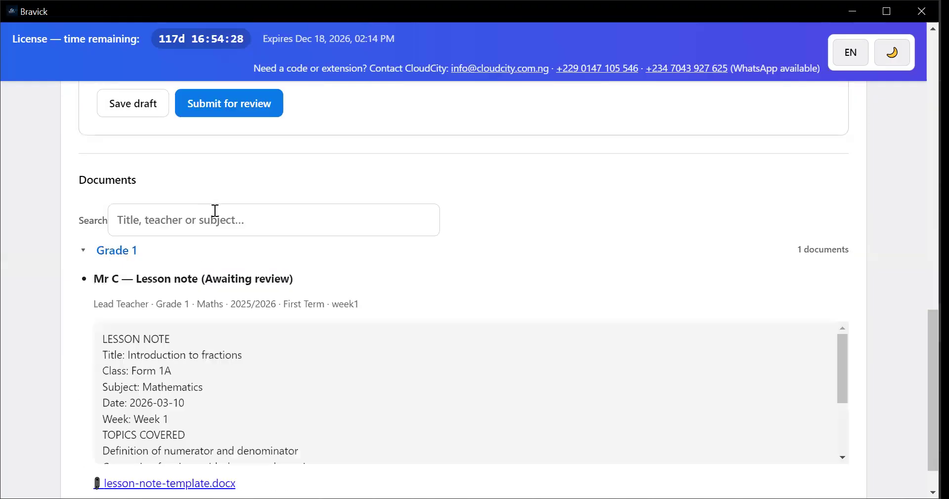
scroll(218, 212, up, 1)
scroll(224, 222, up, 4)
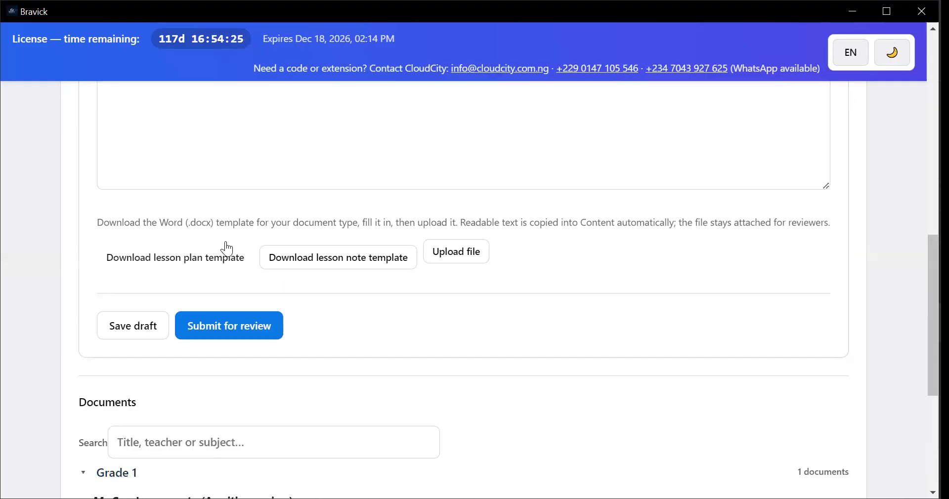
scroll(228, 245, down, 5)
scroll(227, 244, up, 1)
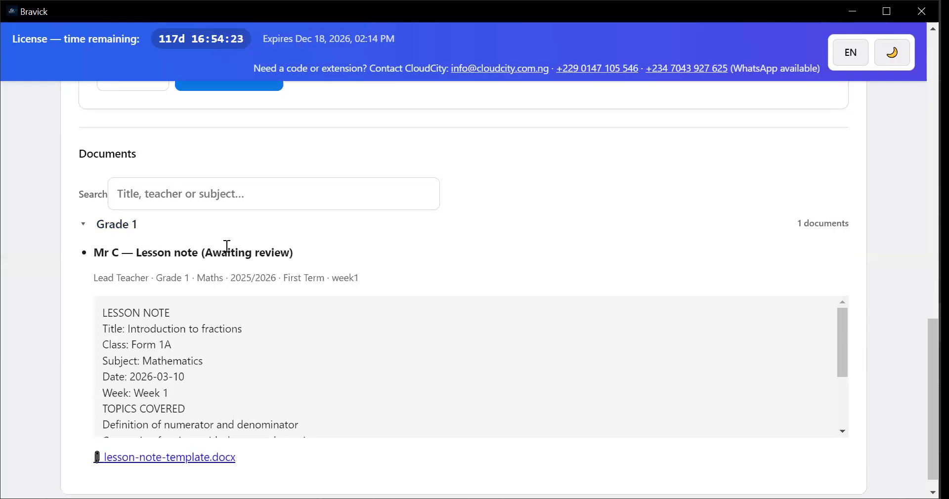
scroll(225, 248, up, 1)
Read the Grade 1 Maths lesson note in the Documents list and revisit the form's file upload option
scroll(218, 258, down, 1)
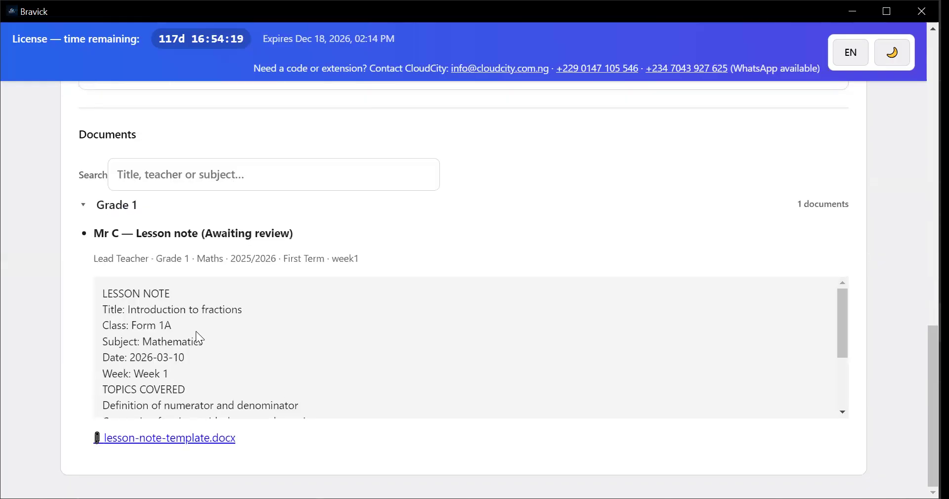
scroll(184, 323, down, 1)
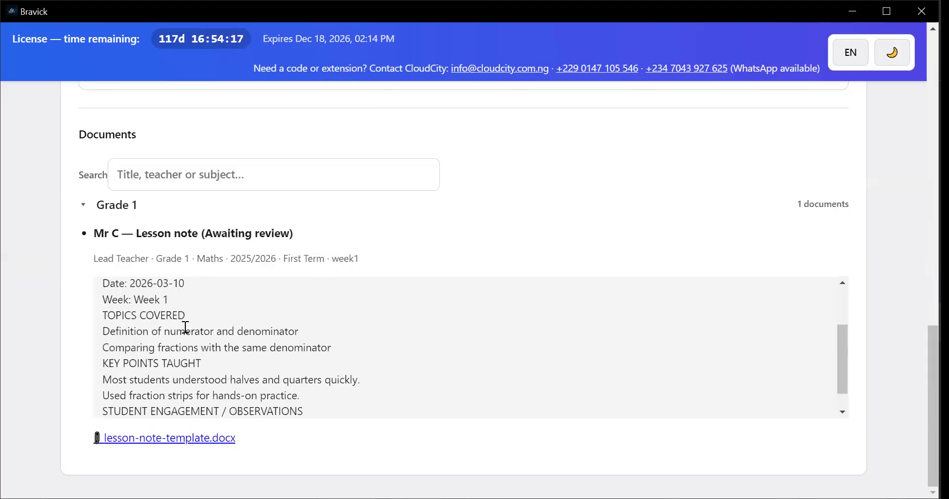
scroll(184, 330, up, 1)
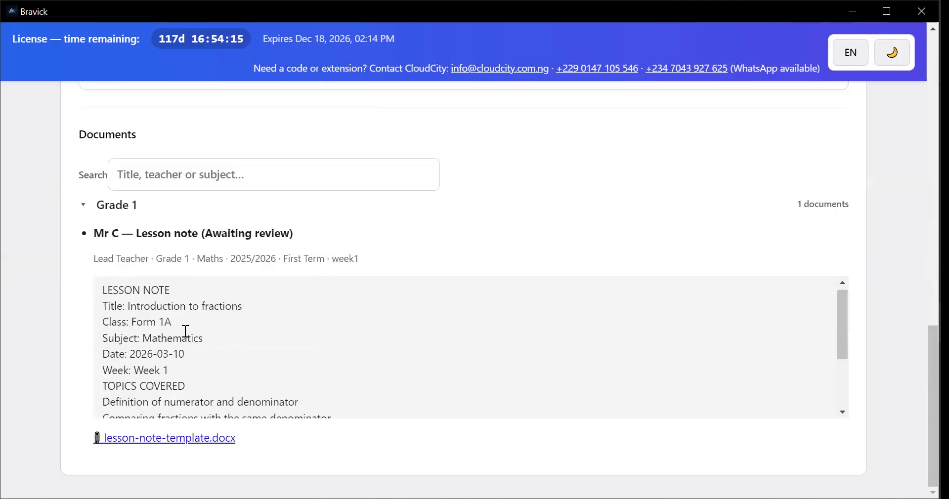
scroll(217, 244, up, 3)
scroll(190, 202, up, 2)
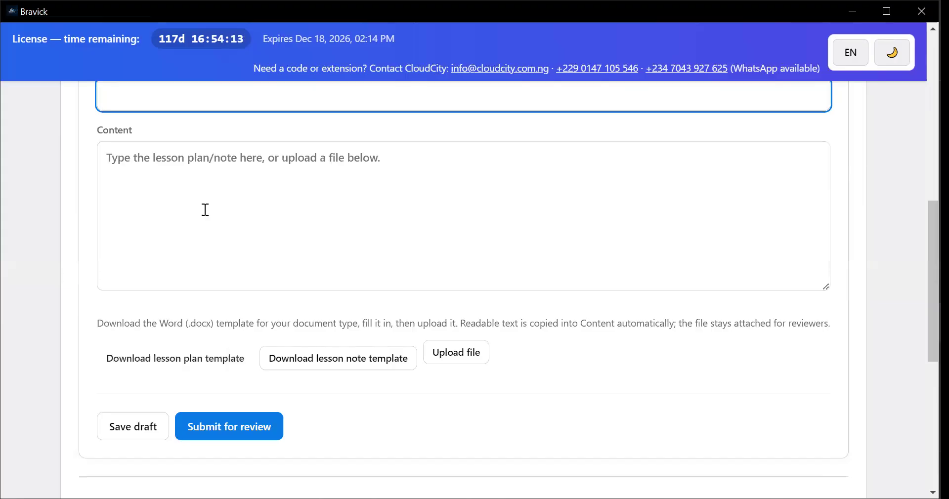
scroll(210, 250, down, 1)
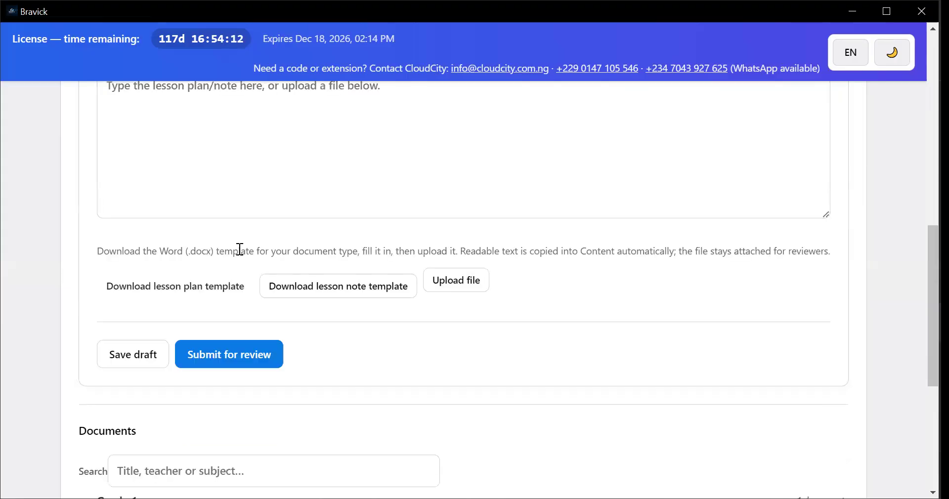
click(450, 287)
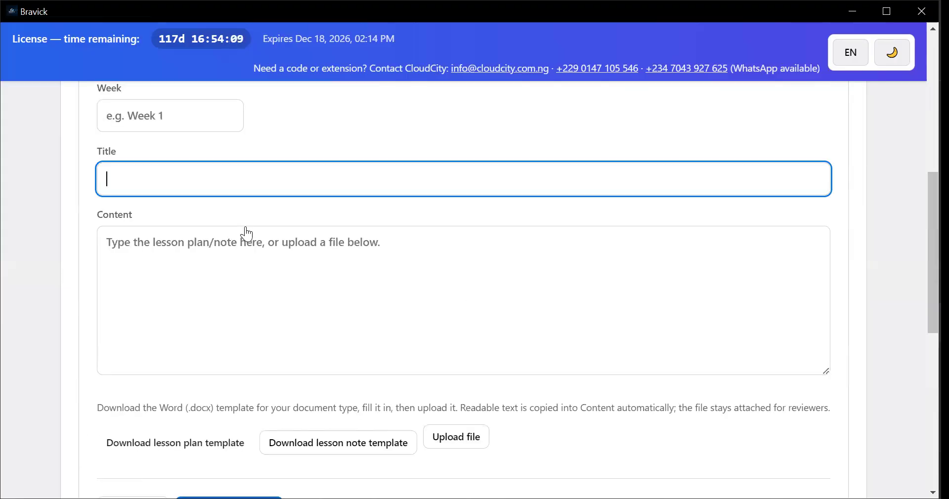
Open the Timetable page and view the weekly class timetable for Grade 2
scroll(247, 234, up, 4)
scroll(232, 217, up, 1)
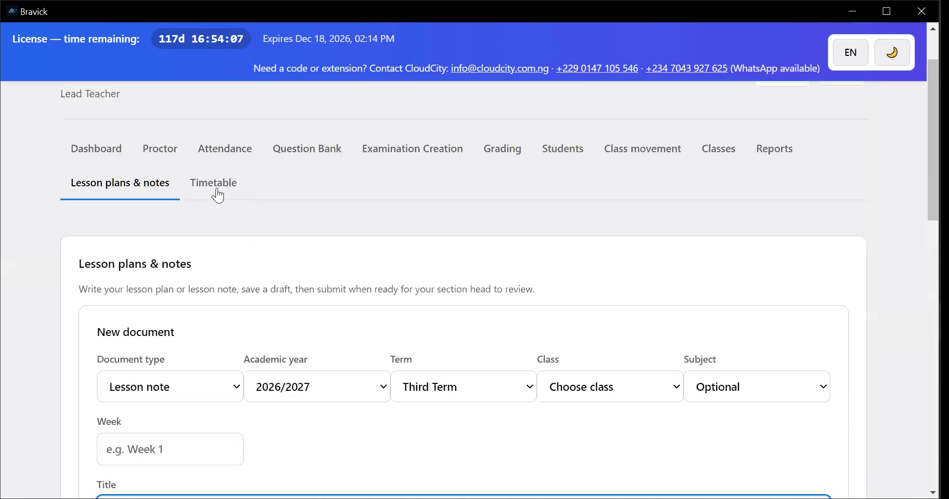
click(218, 193)
scroll(267, 353, down, 1)
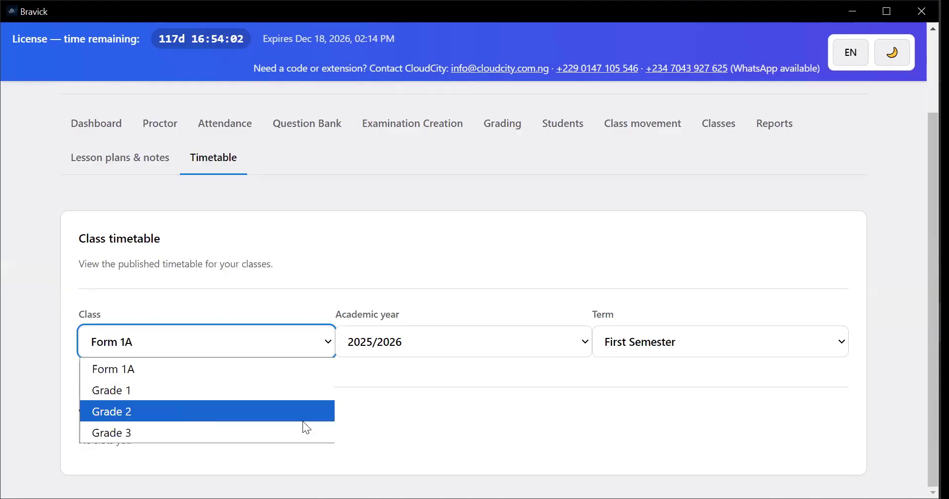
click(291, 412)
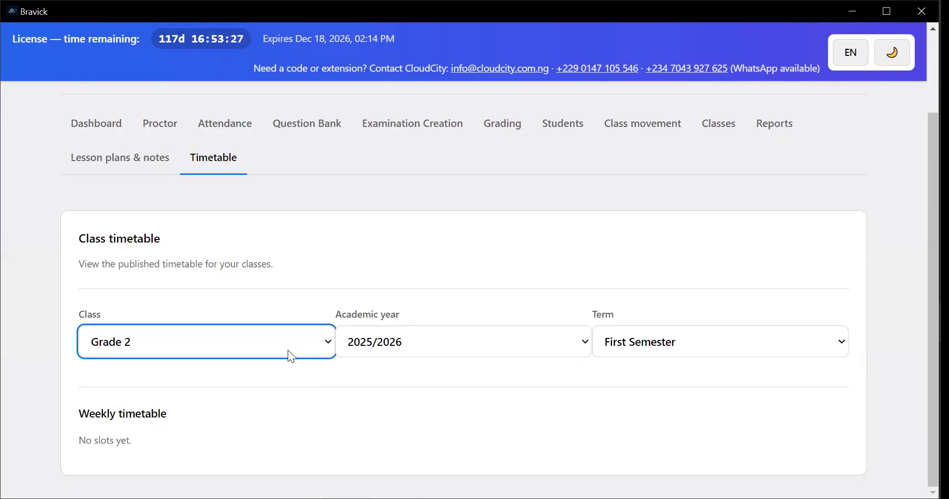
scroll(298, 342, up, 2)
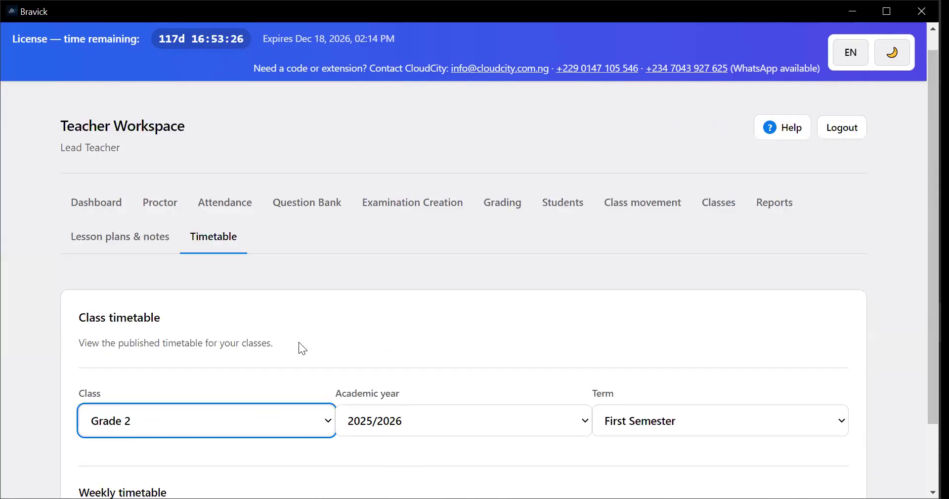
scroll(298, 342, up, 1)
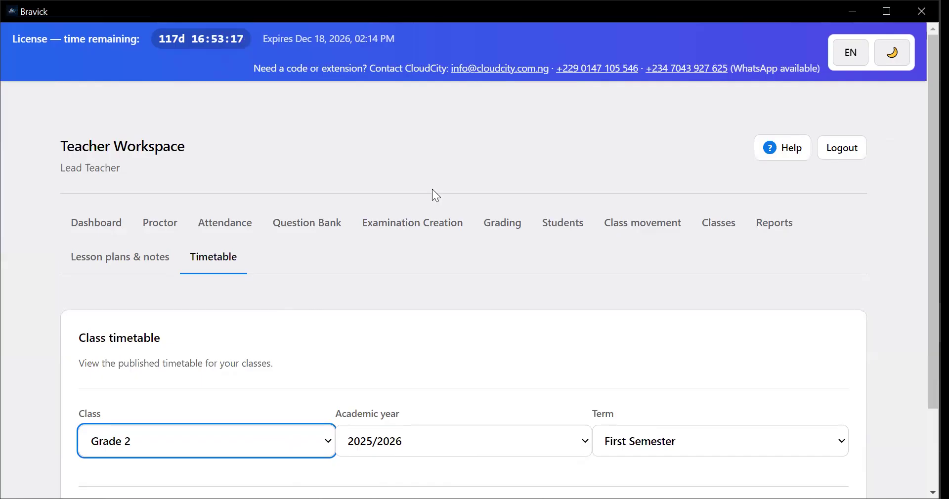
click(710, 106)
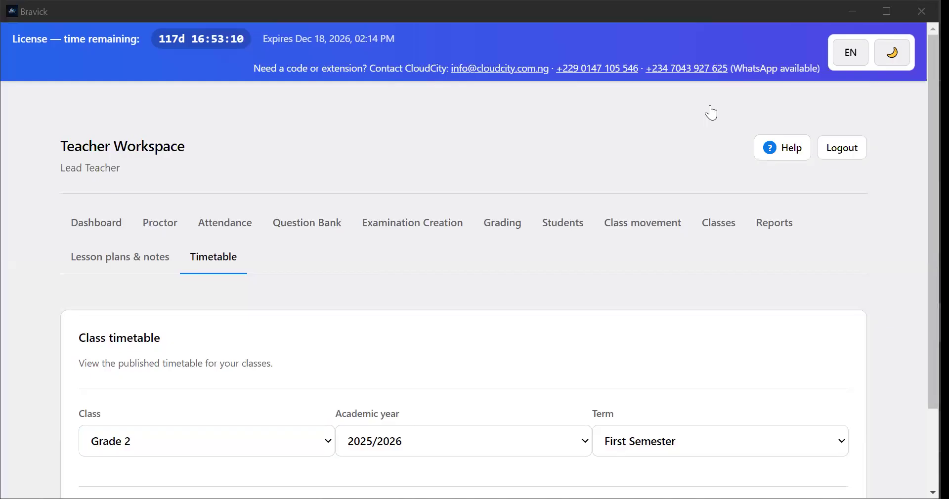